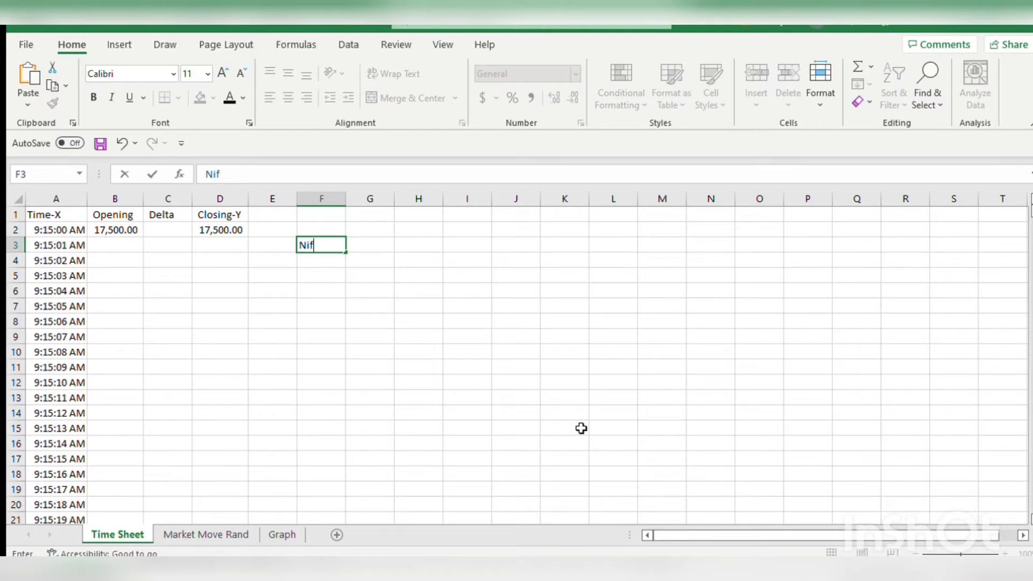
Enter Nifty50 in cell F3 and Daily beside it in cell G3.
key(Return)
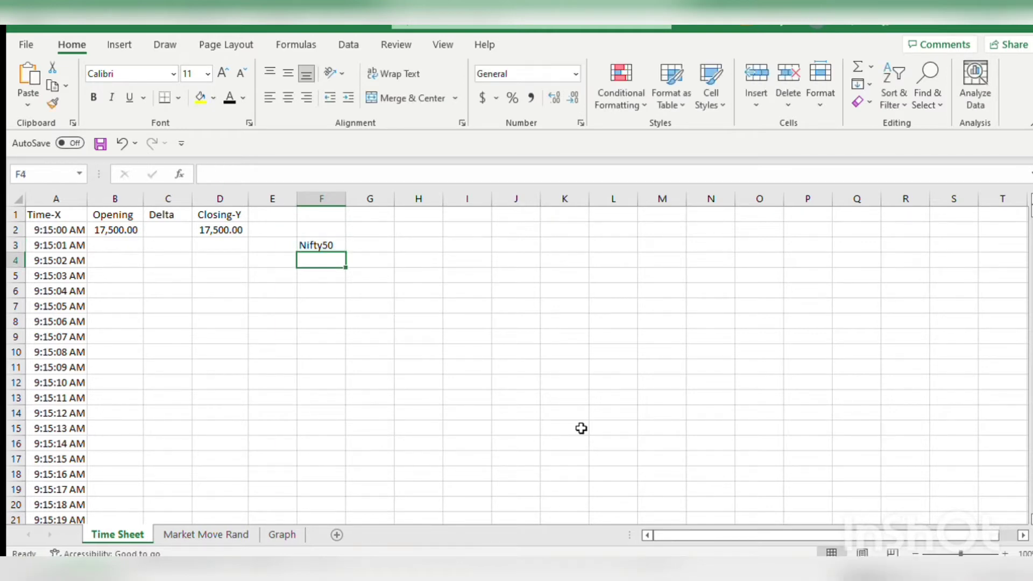
key(Up)
key(Right)
text(Daily)
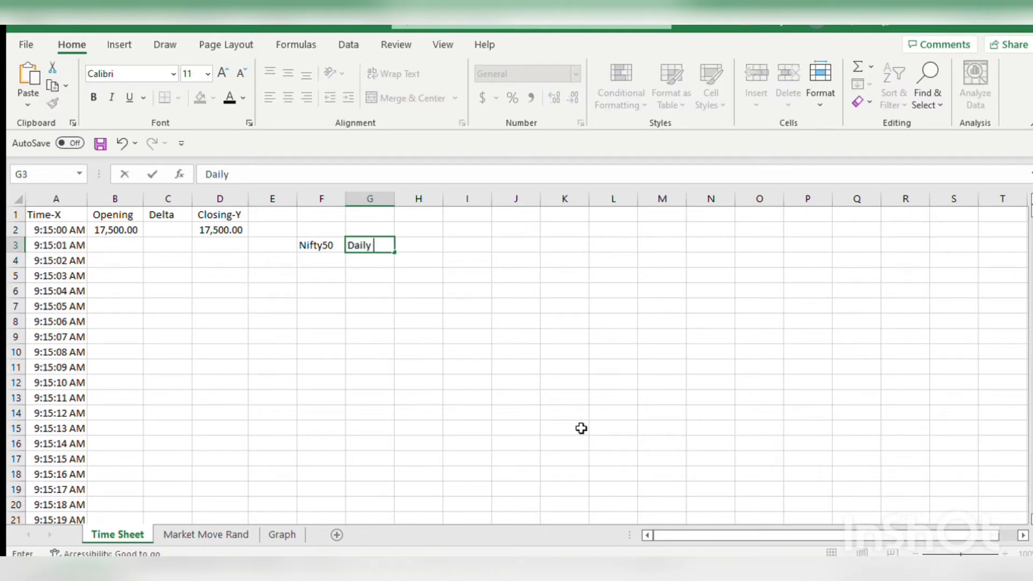
text( Cl)
key(BackSpace)
key(BackSpace)
key(BackSpace)
key(Return)
key(Up)
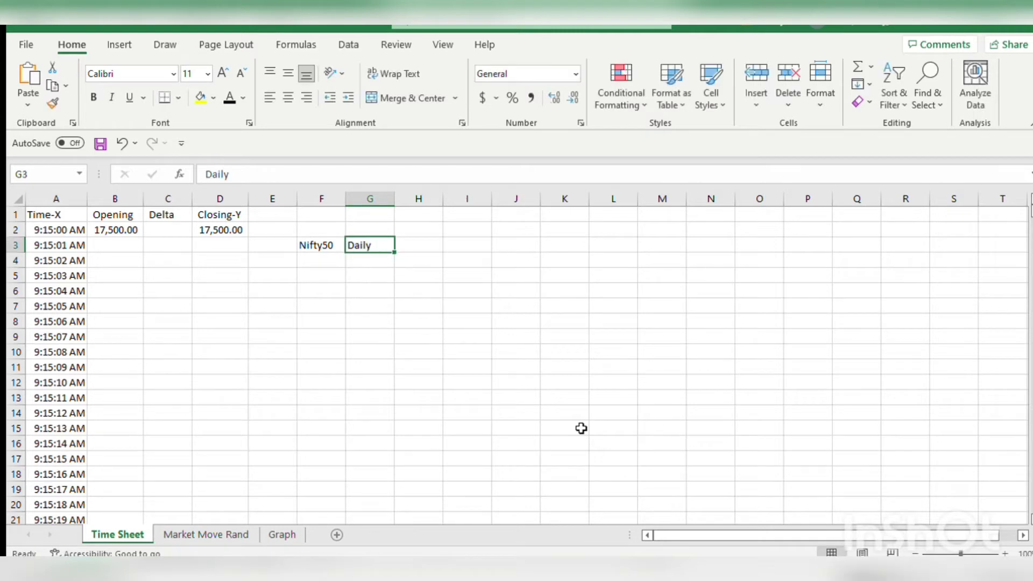
Complete the heading in row 3 by entering Chart in cell H3.
key(Right)
text(C)
key(BackSpace)
text(Chart)
key(Return)
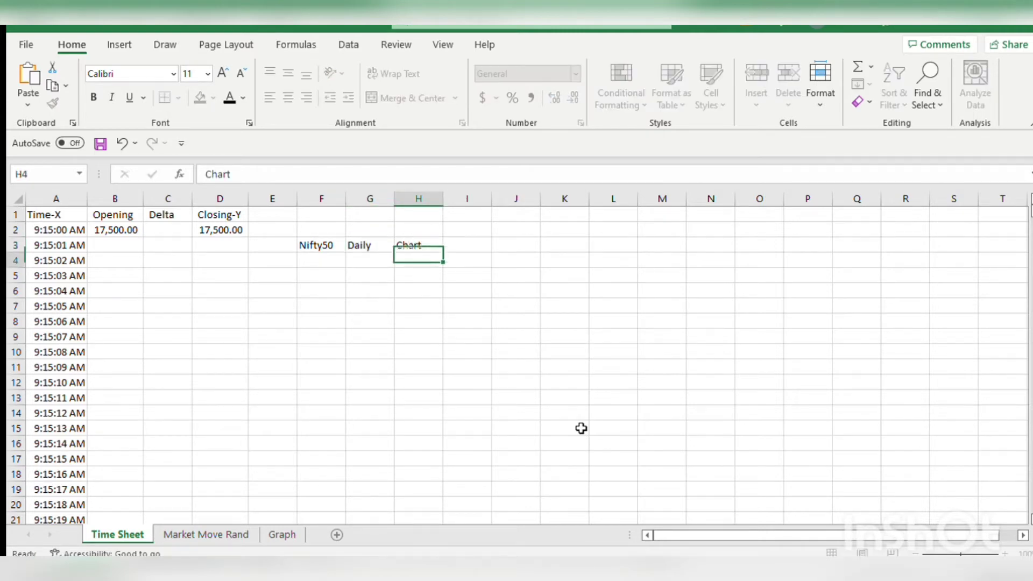
Enter the axis labels X in cell F5 and Y in cell G5.
key(Left)
key(shift+Left)
key(Up)
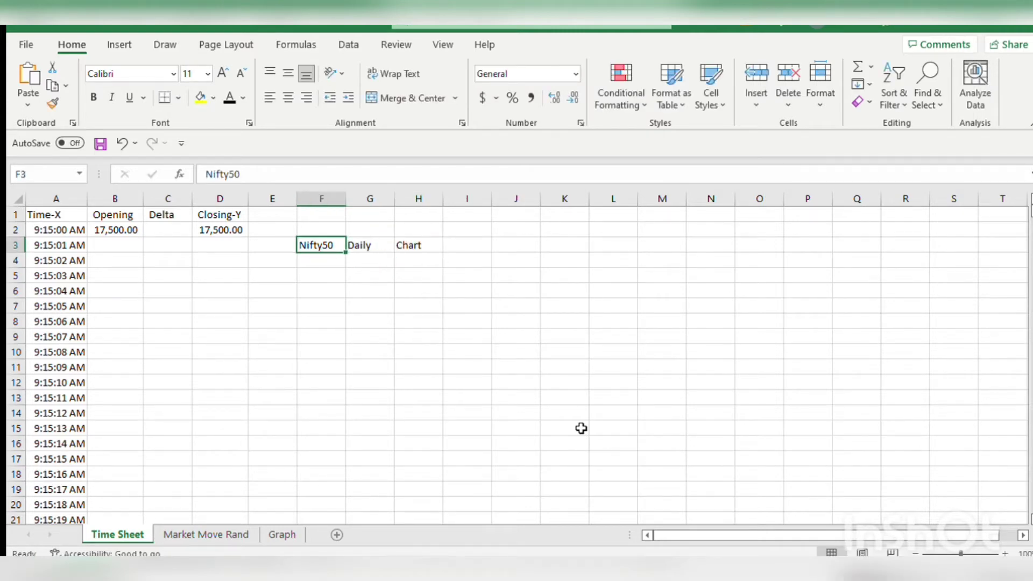
key(shift+Right)
key(shift+Right)
key(Down)
key(Down)
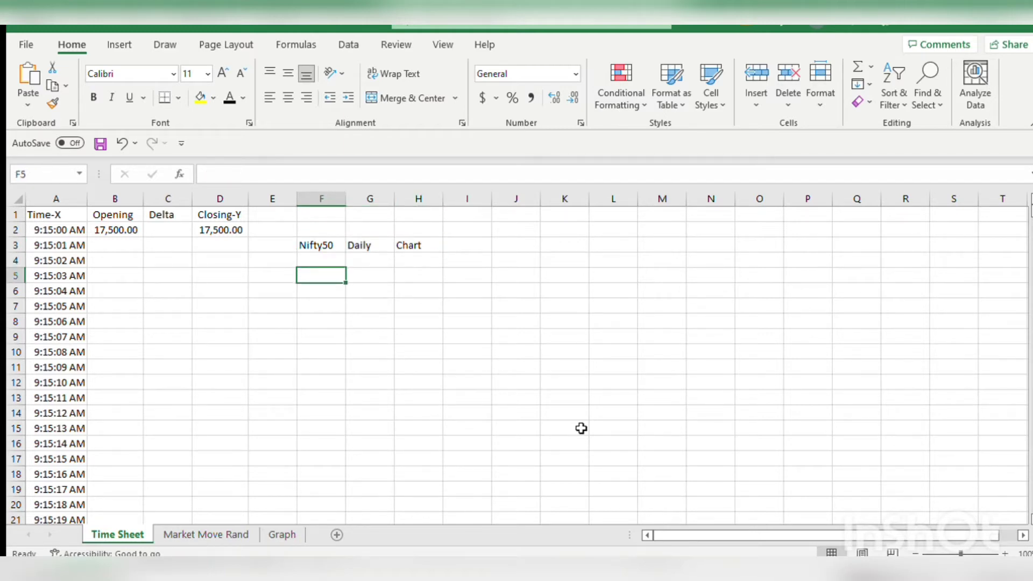
text(X)
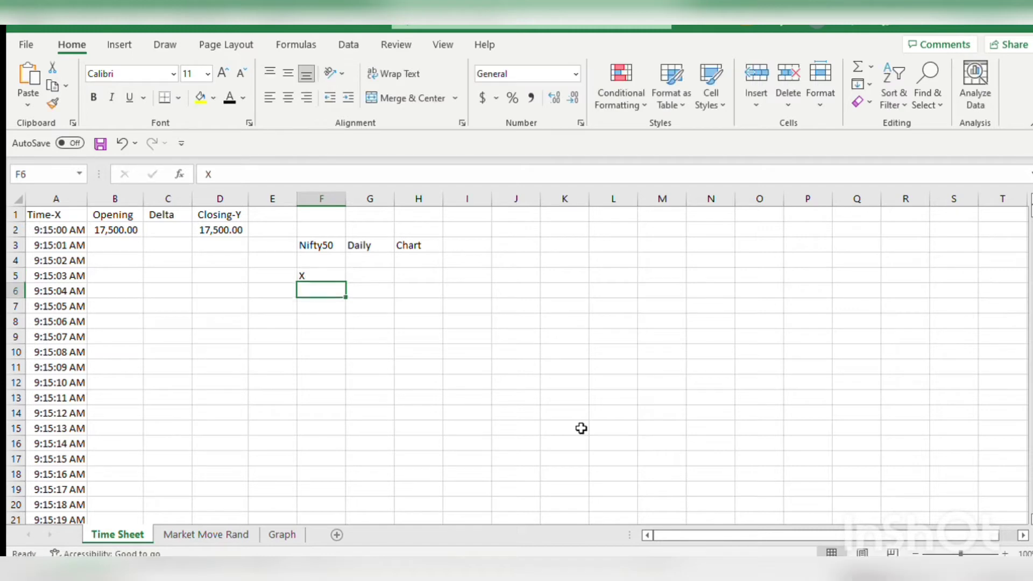
key(Right)
text(Y)
key(Return)
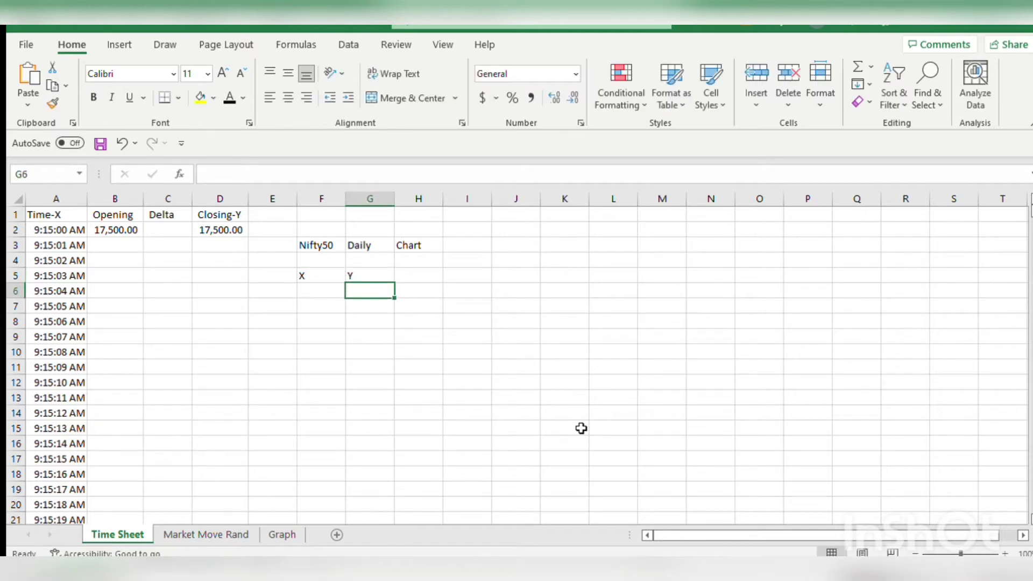
Enter Time below the X label in cell F6 and Value below the Y label in cell G6.
key(Left)
key(Up)
key(Down)
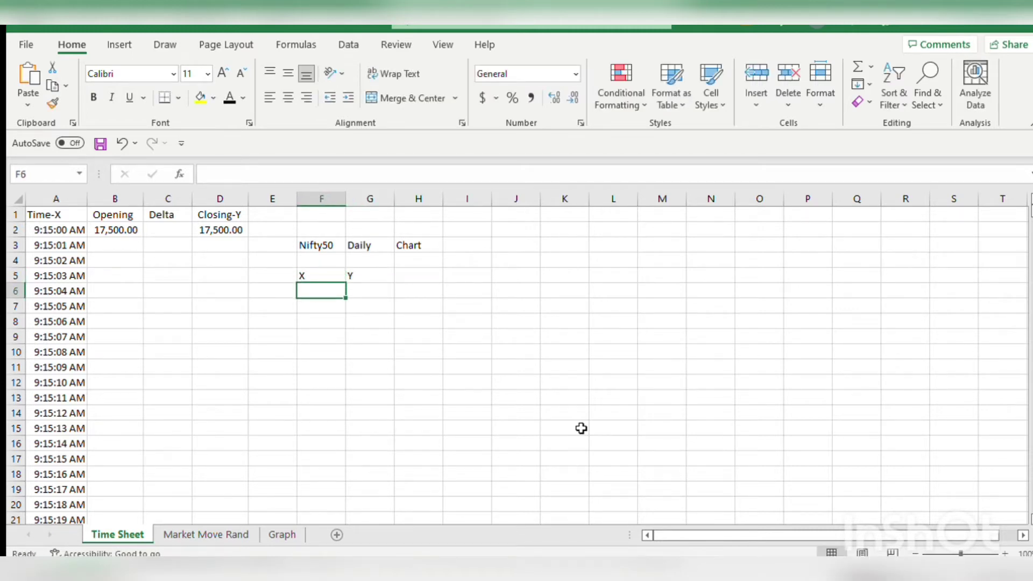
text(Time)
key(Right)
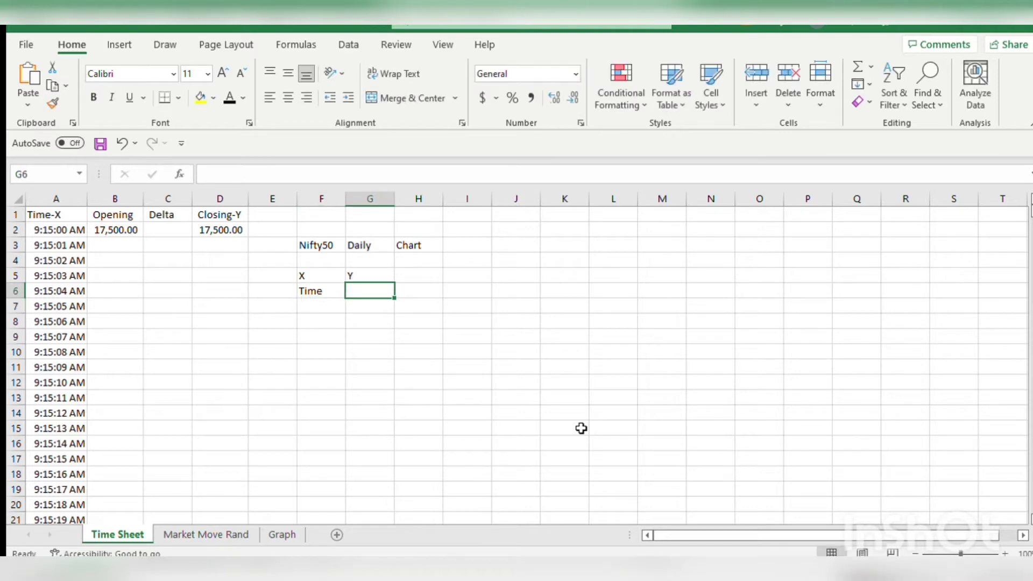
text(Value)
key(Return)
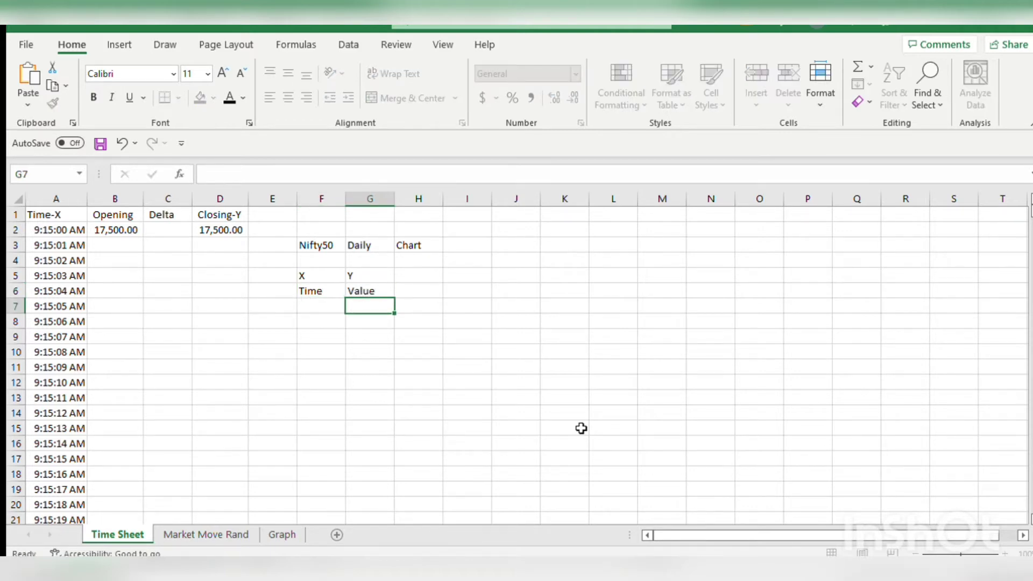
Enter the start time 9.15 in cell F8 and the end time 3.3 in cell G8.
key(Left)
key(Down)
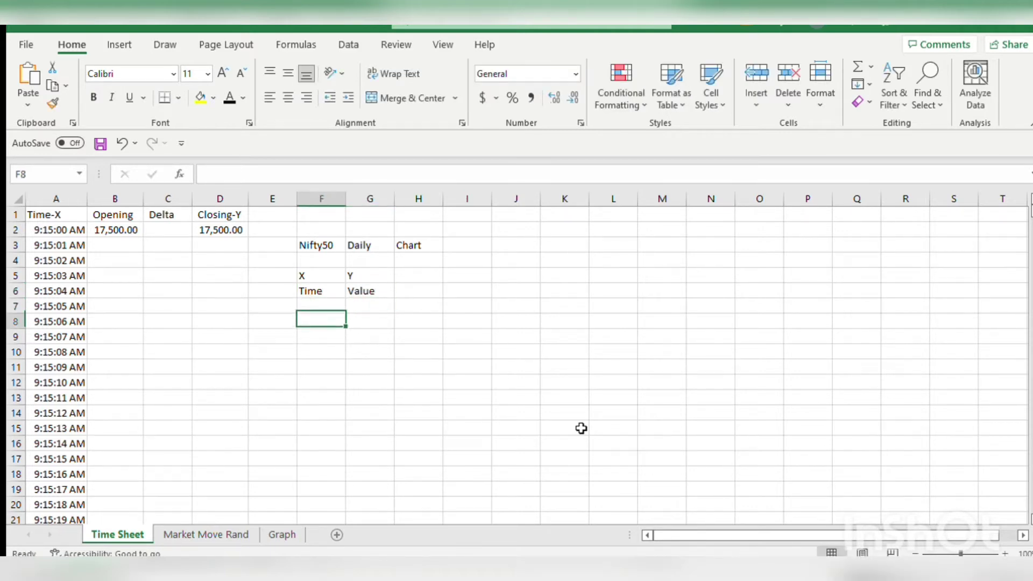
text(9.15)
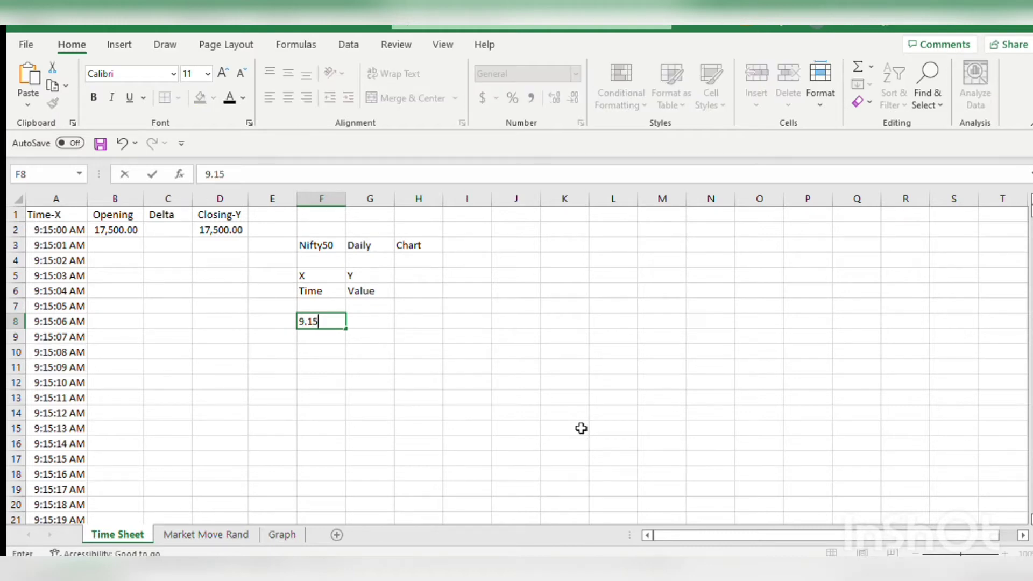
key(Return)
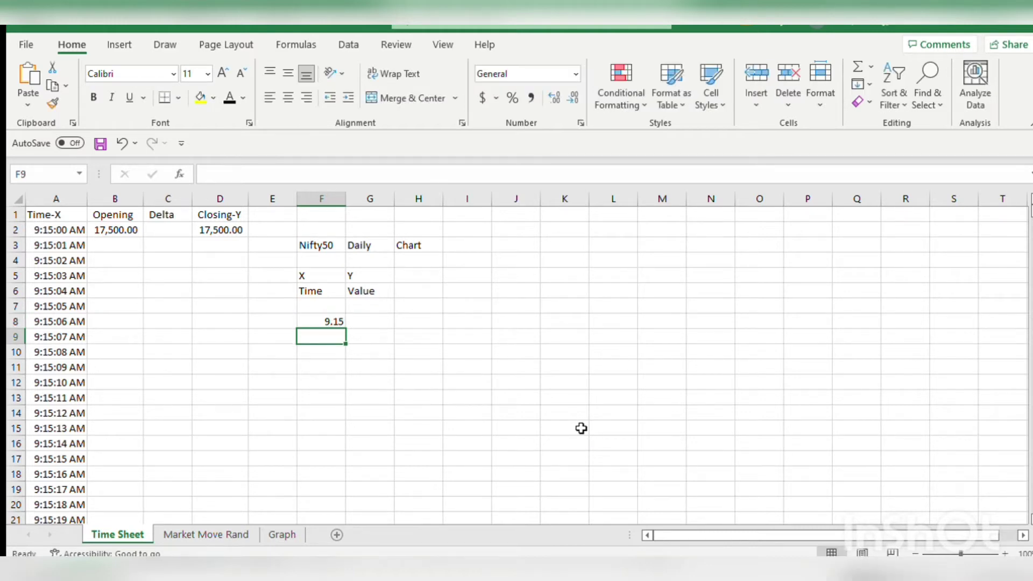
key(Right)
key(Up)
text(3.3)
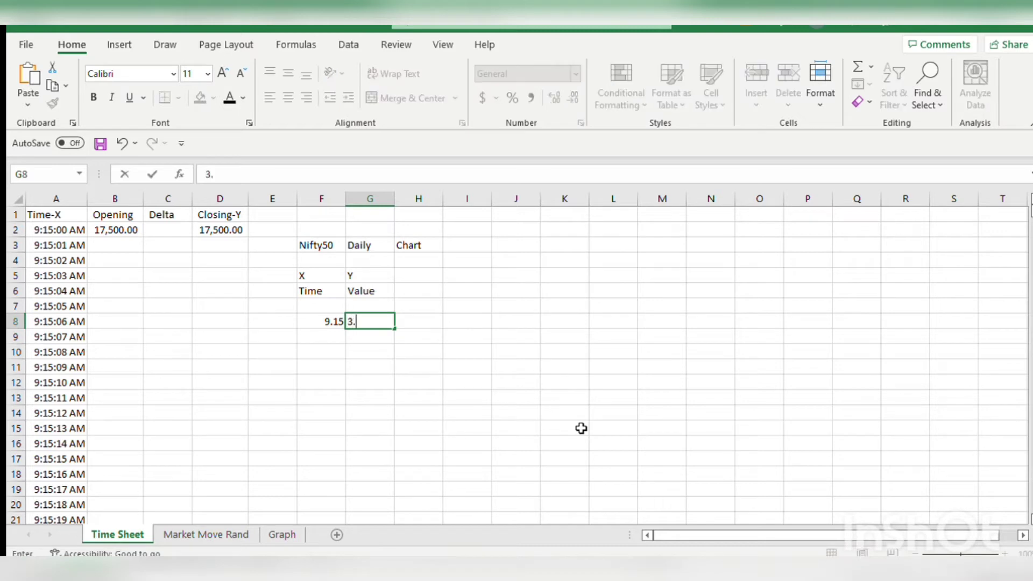
key(Return)
key(Up)
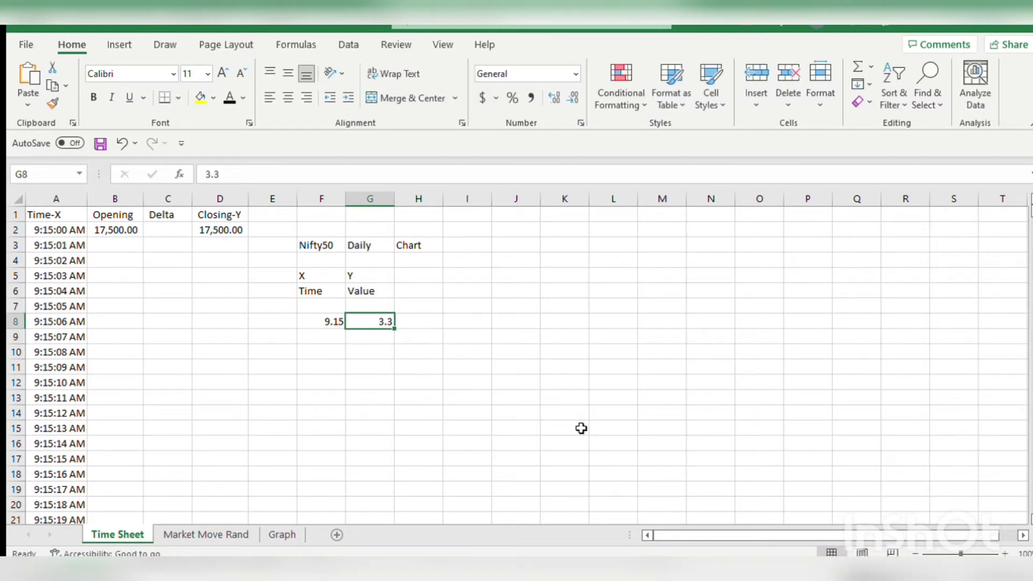
key(Left)
key(shift+Right)
key(Down)
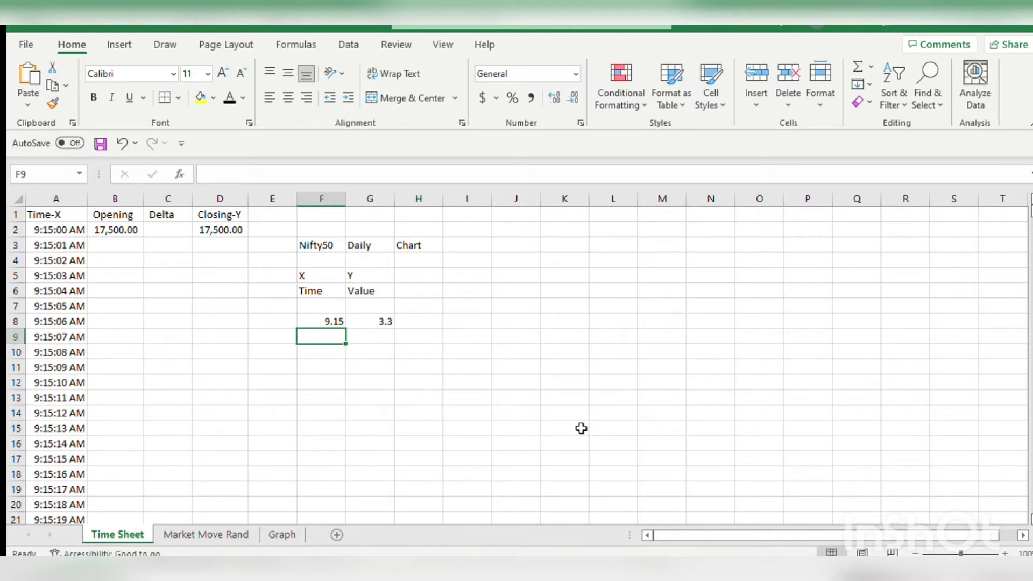
key(Up)
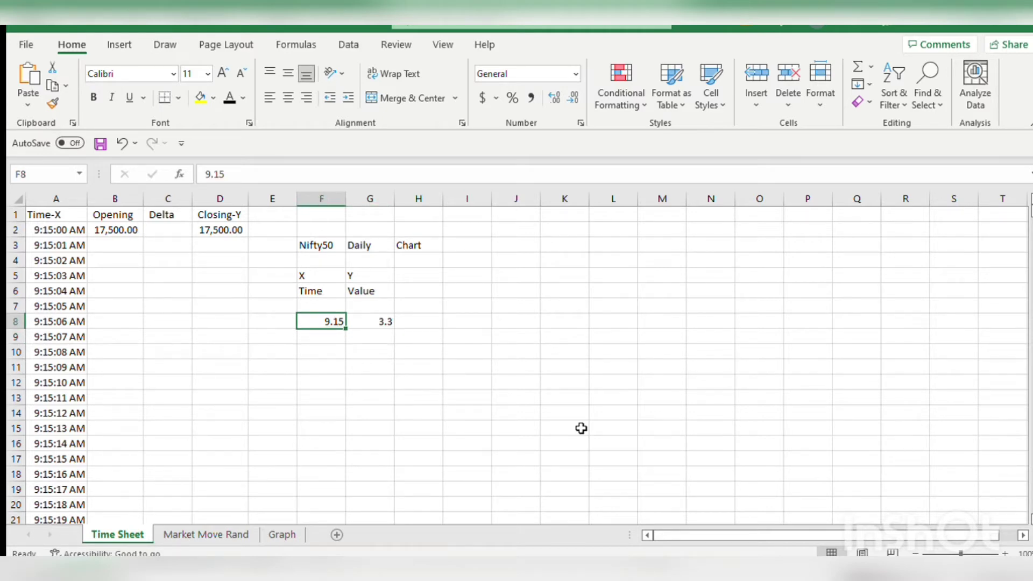
key(shift+Right)
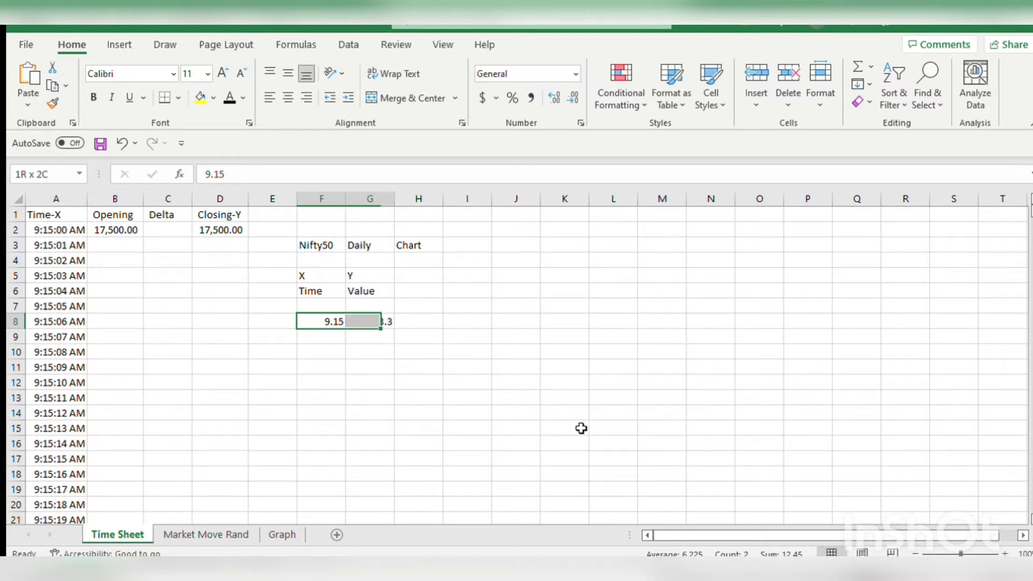
key(Left)
key(Right)
key(shift+Right)
key(Down)
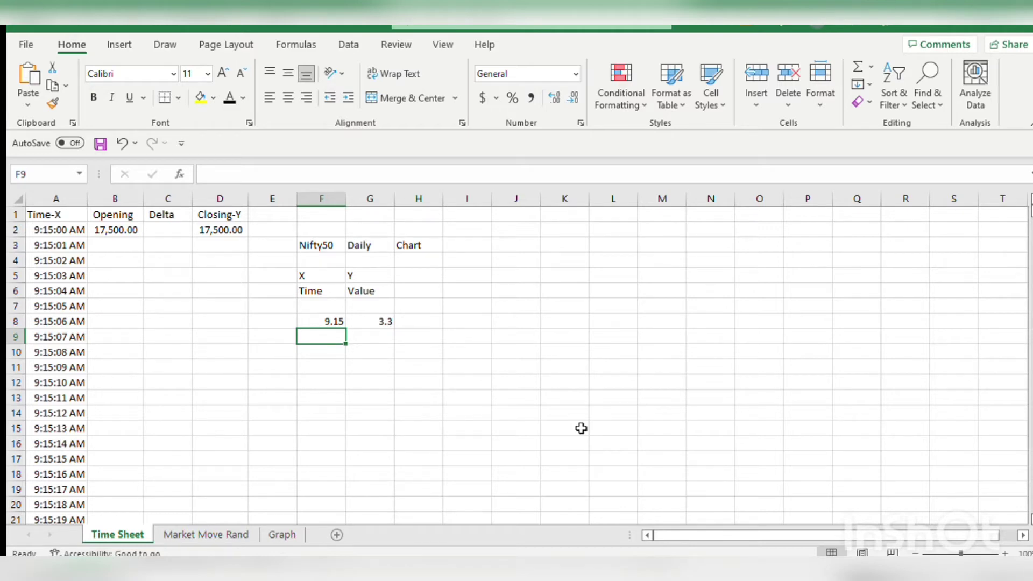
key(Up)
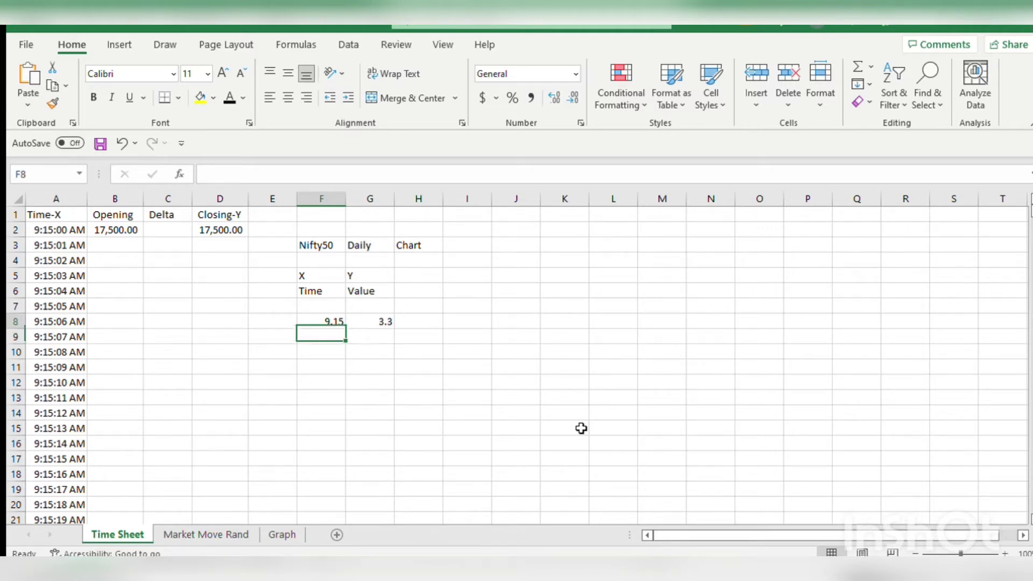
key(shift+Down)
key(shift+Down)
key(shift+Down)
key(shift+Down)
key(shift+Down)
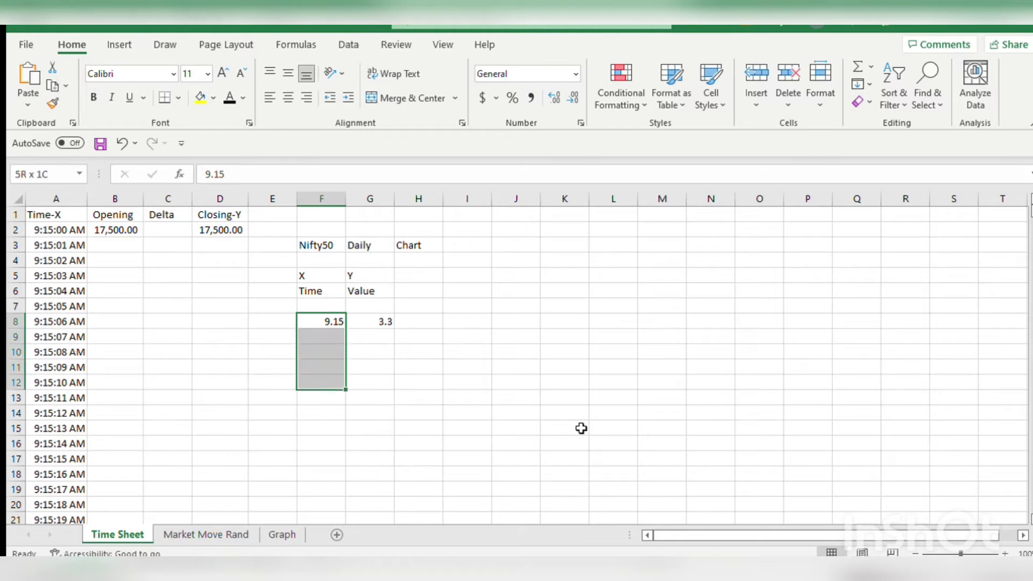
key(Up)
key(Down)
key(Down)
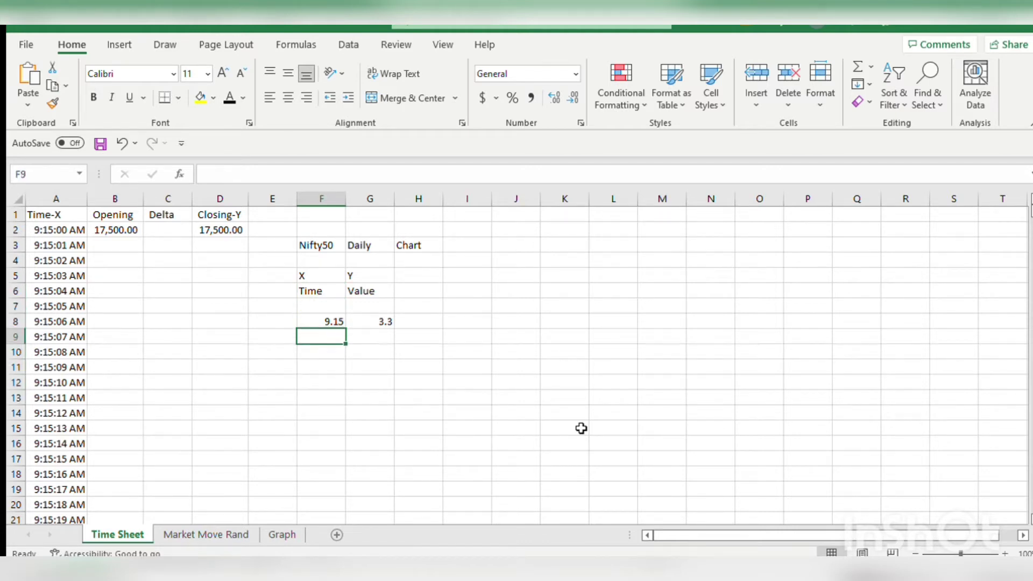
key(Up)
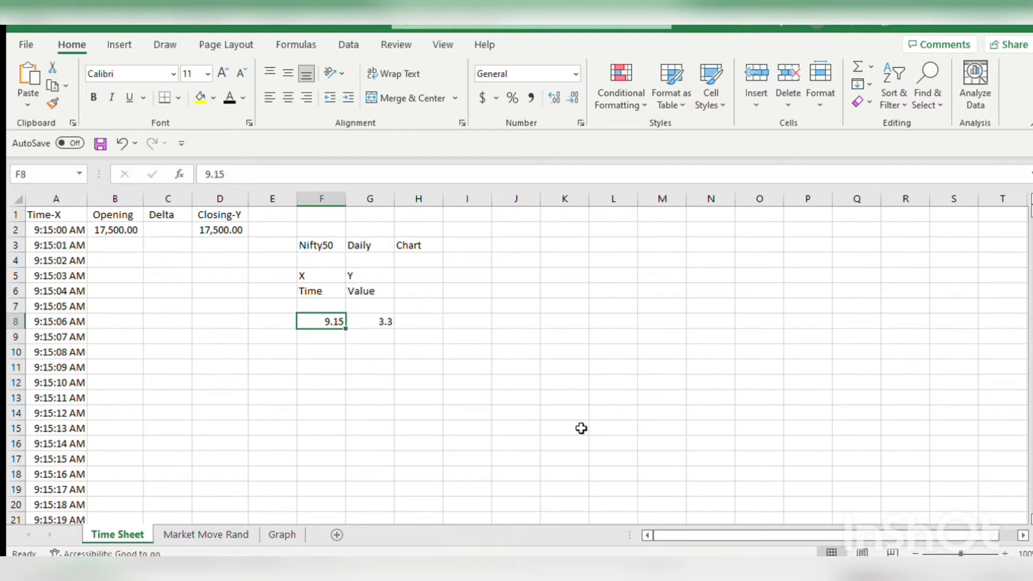
Examine the time entries in the Time-X column from the first row down to the last filled row.
key(Down)
key(Left)
key(Left)
key(Left)
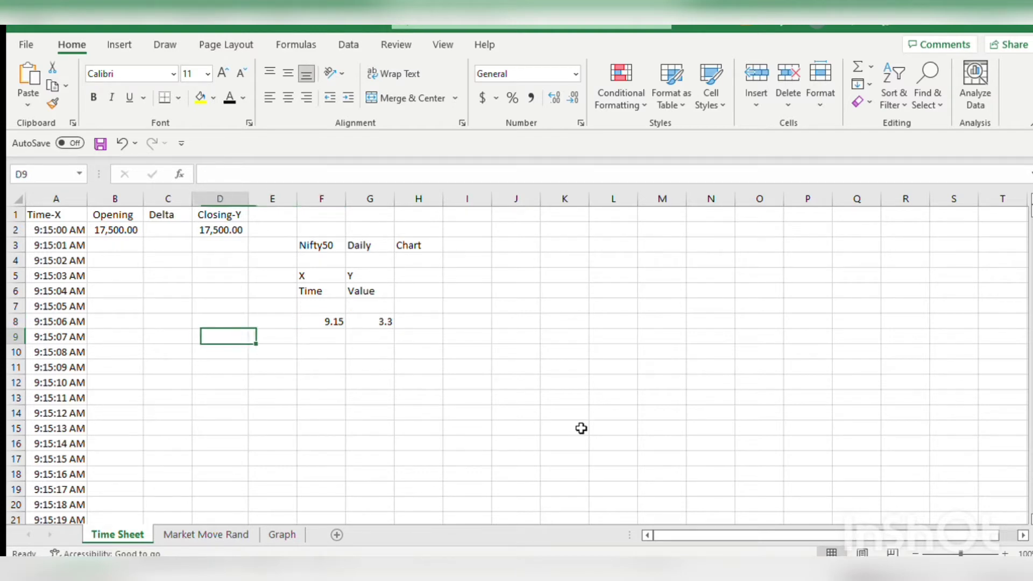
key(Up)
key(Up)
key(Up)
key(Up)
key(Up)
key(Up)
key(Up)
key(Up)
key(Left)
key(Left)
key(Down)
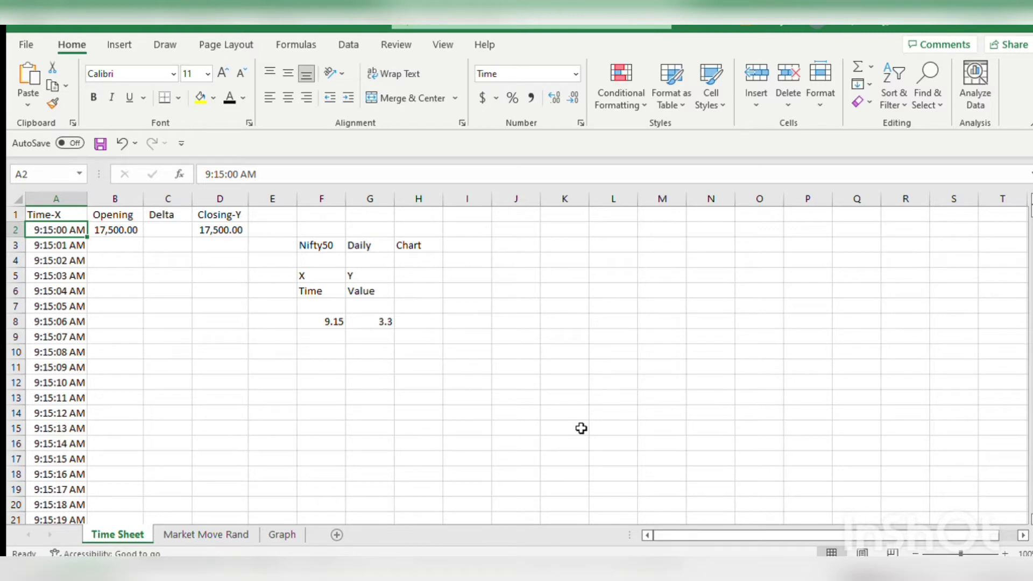
key(Down)
key(Up)
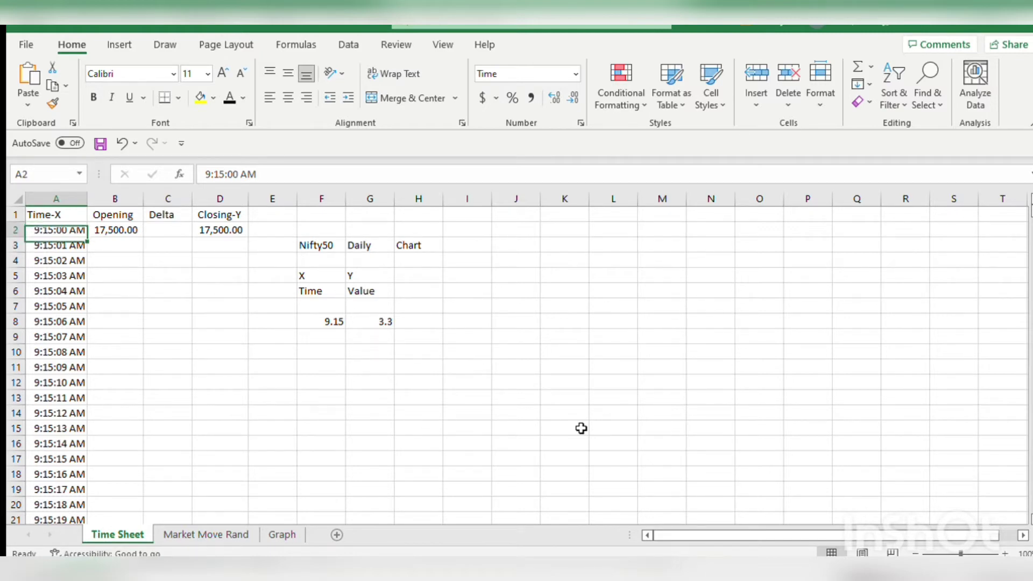
key(Down)
key(Down)
key(Down)
key(Down)
key(Down)
key(Down)
key(Down)
key(Down)
key(Down)
key(Down)
key(Down)
key(Down)
key(Down)
key(Down)
key(Down)
key(Down)
key(Down)
key(Down)
key(Down)
key(Down)
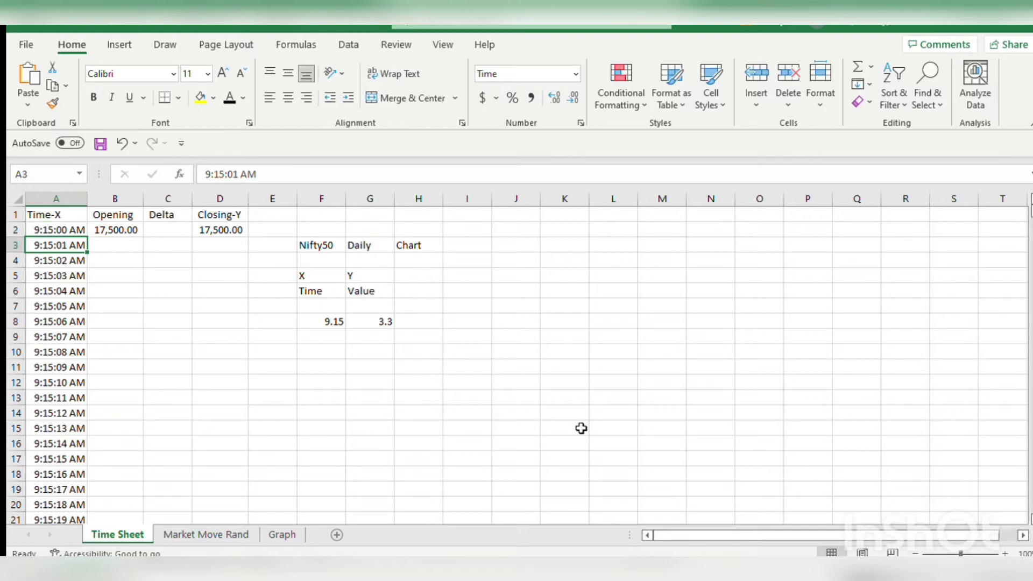
key(Down)
key(Down)
key(Down)
key(Down)
key(Down)
key(Down)
key(Down)
key(Down)
key(Down)
key(Down)
key(Down)
key(Down)
key(Down)
key(Down)
key(Down)
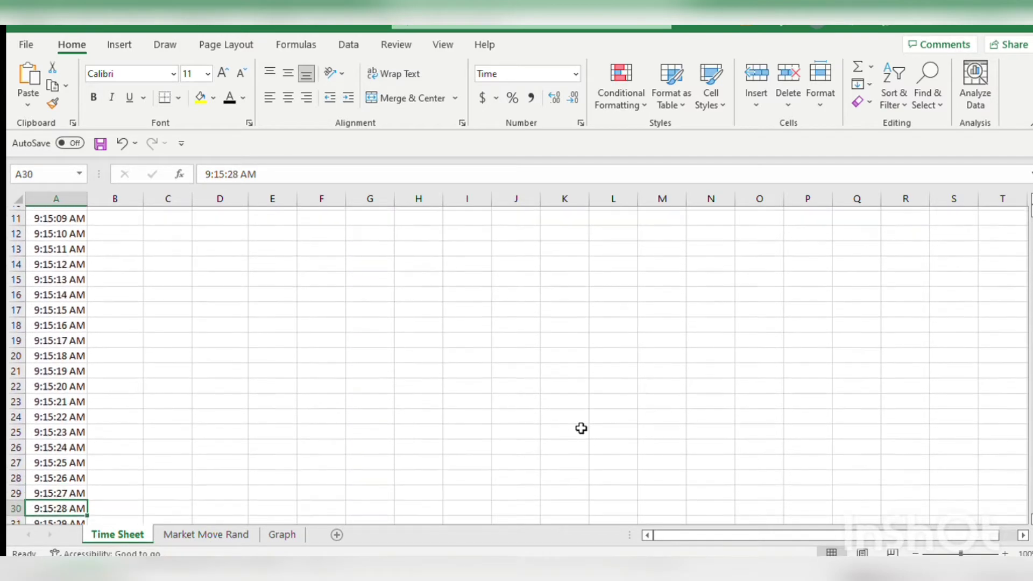
key(Down)
key(Down)
key(Down)
key(Down)
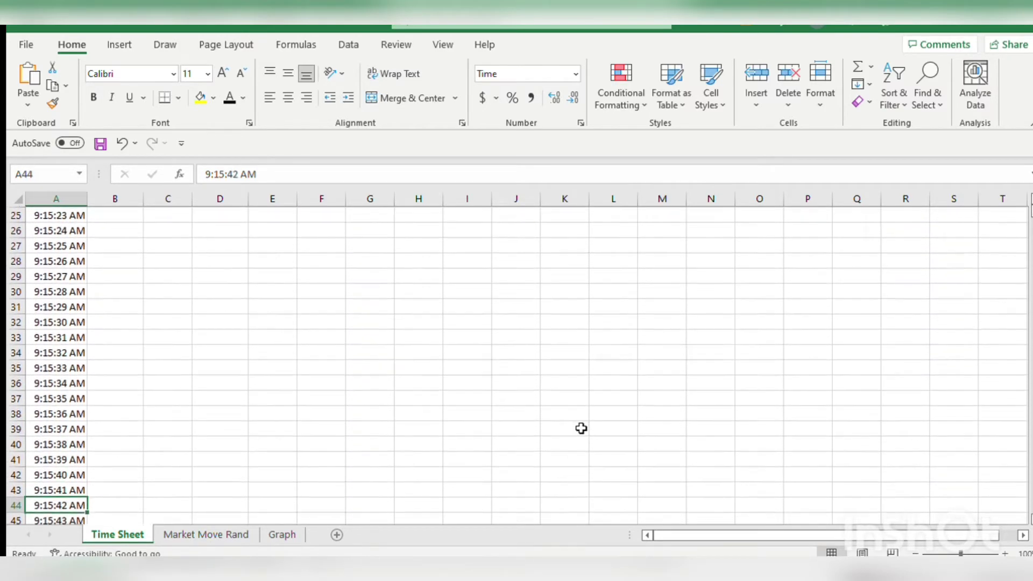
key(ctrl+Down)
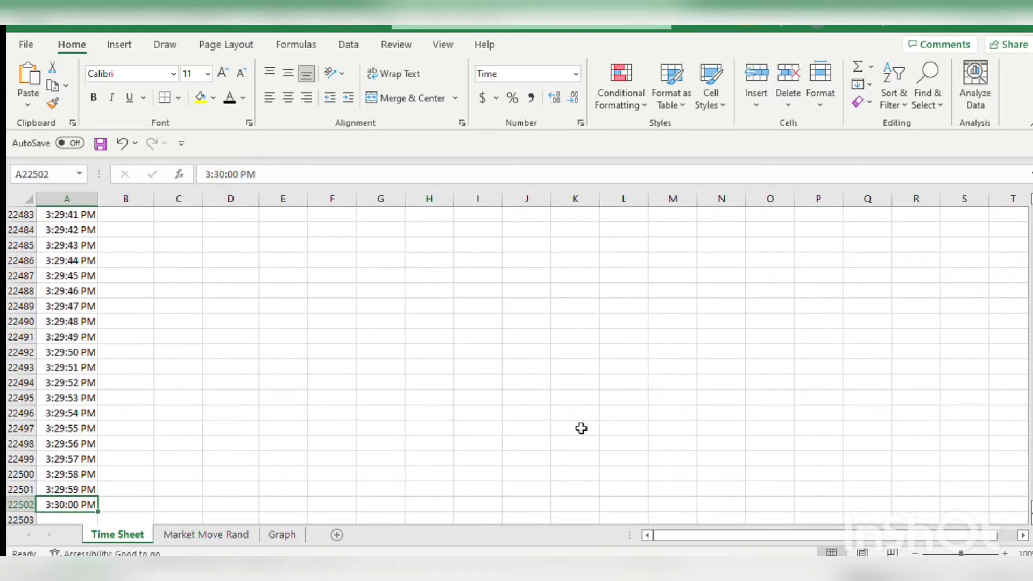
key(Up)
key(Up)
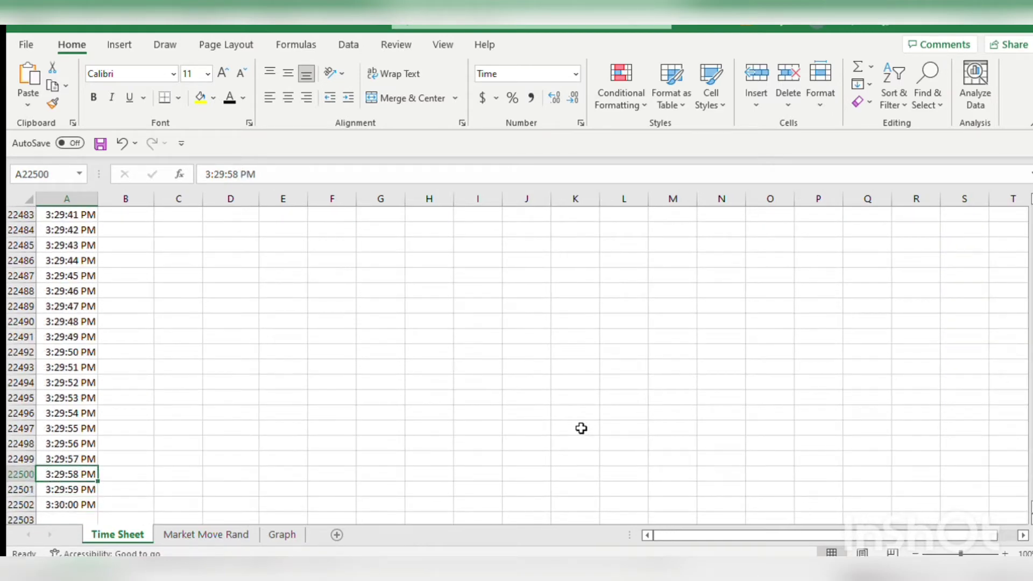
Return to the start of the Time-X column and review its first time entries, ending on cell A2.
key(Up)
key(ctrl+Up)
key(Down)
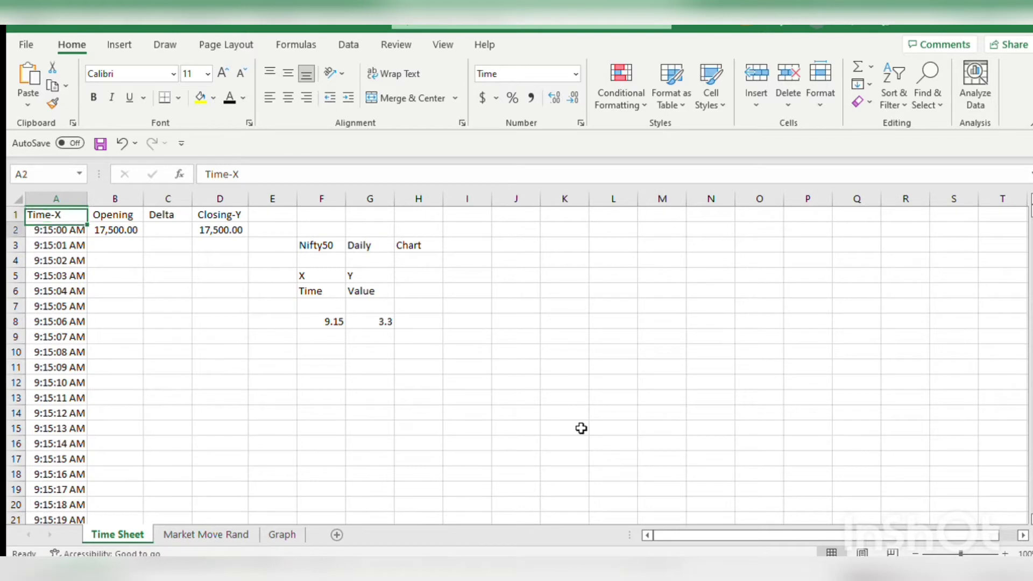
key(Down)
key(Down)
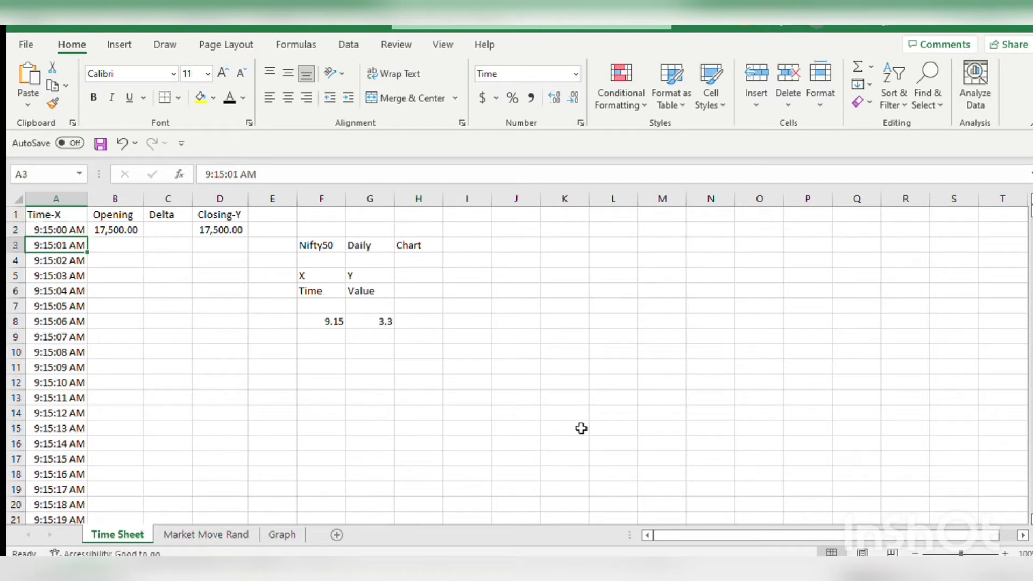
key(Up)
key(Up)
key(Down)
key(Up)
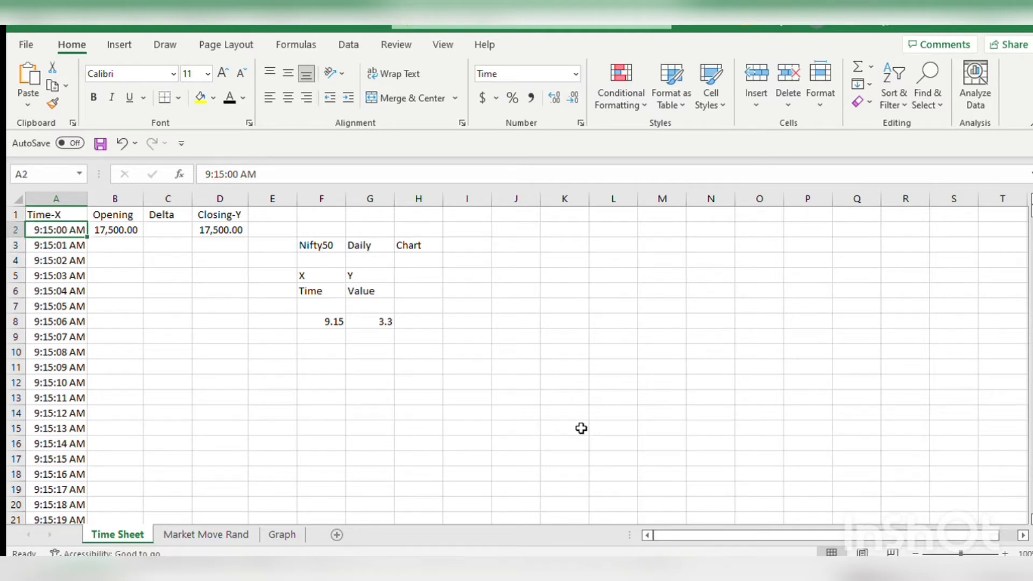
Check the Time-X entries down to the last filled row, and look over the Opening and Delta cells in rows 2 and 3.
key(ctrl+shift+Down)
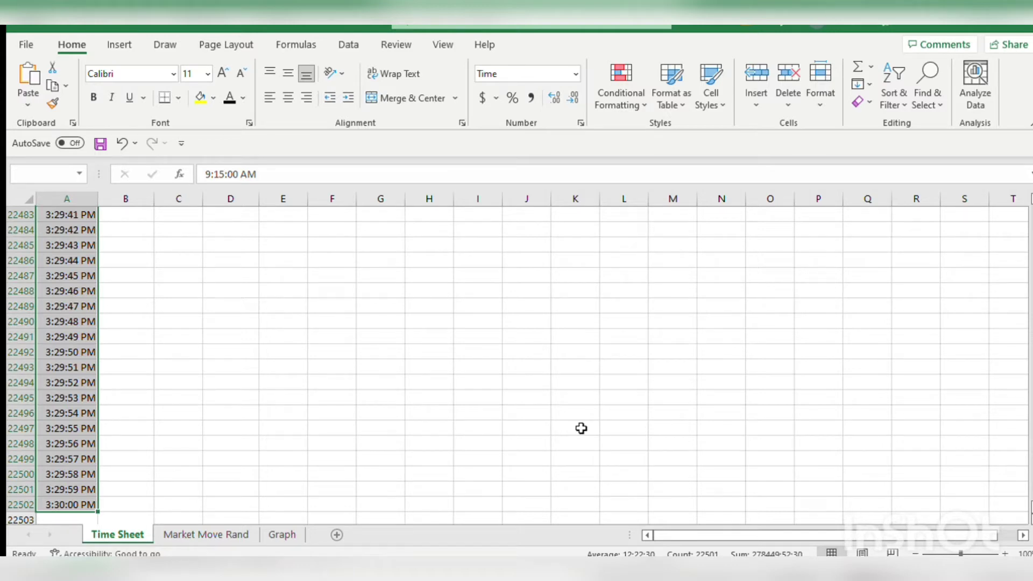
key(ctrl+Home)
key(Down)
key(Down)
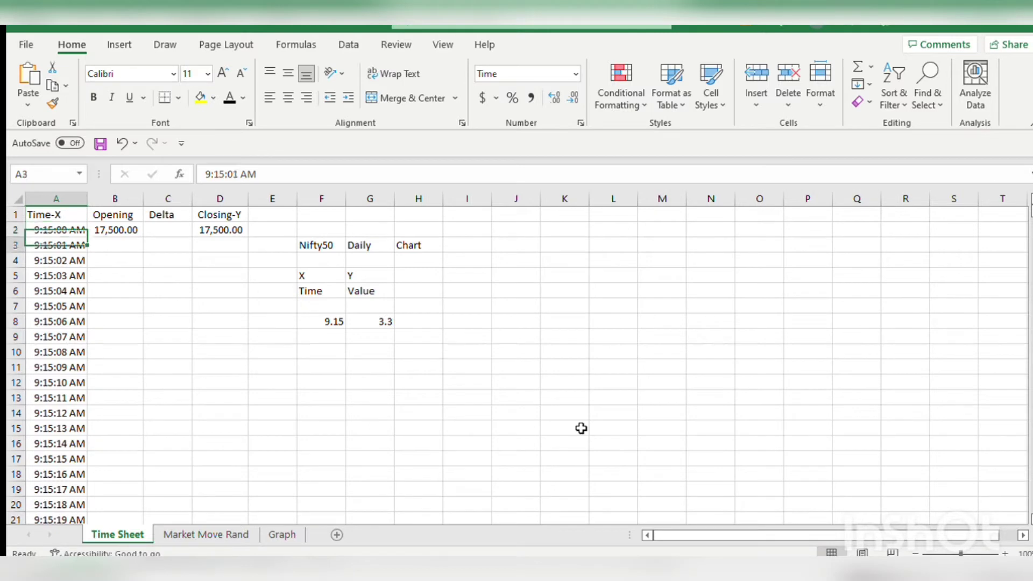
key(Right)
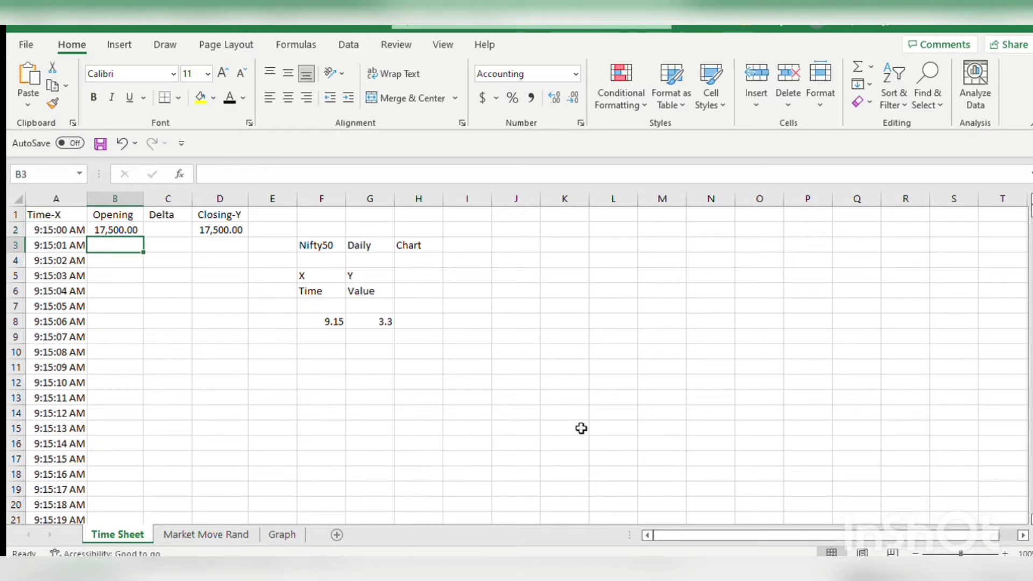
key(Right)
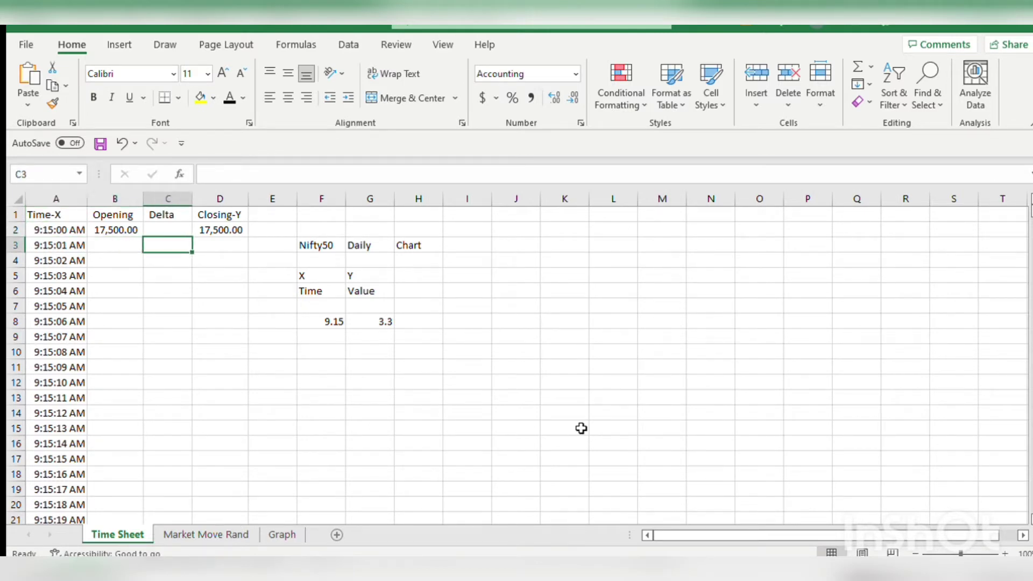
key(Left)
key(Left)
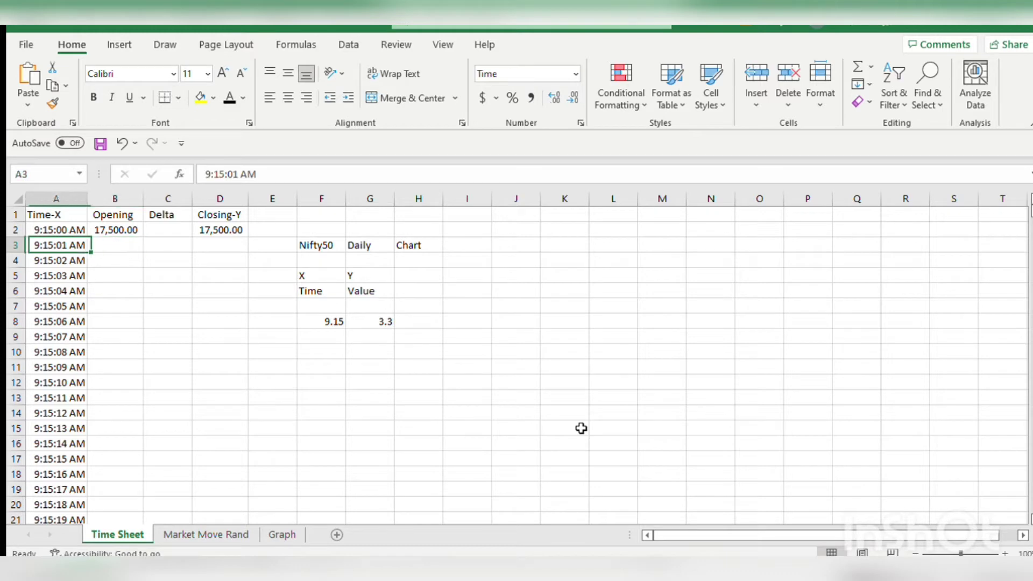
key(Up)
key(Right)
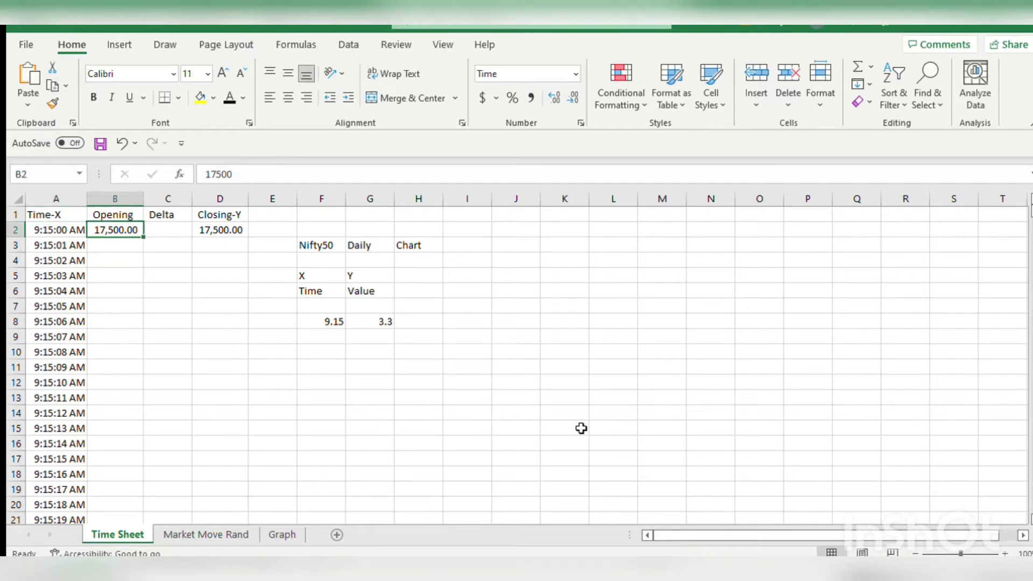
Review the Nifty50 chart notes beside the table, including the start time in F8, and return to the first Time-X entries.
key(Right)
key(Right)
key(Down)
key(Down)
key(Down)
key(Down)
key(Down)
key(Down)
key(Down)
key(Down)
key(Down)
key(Right)
key(Right)
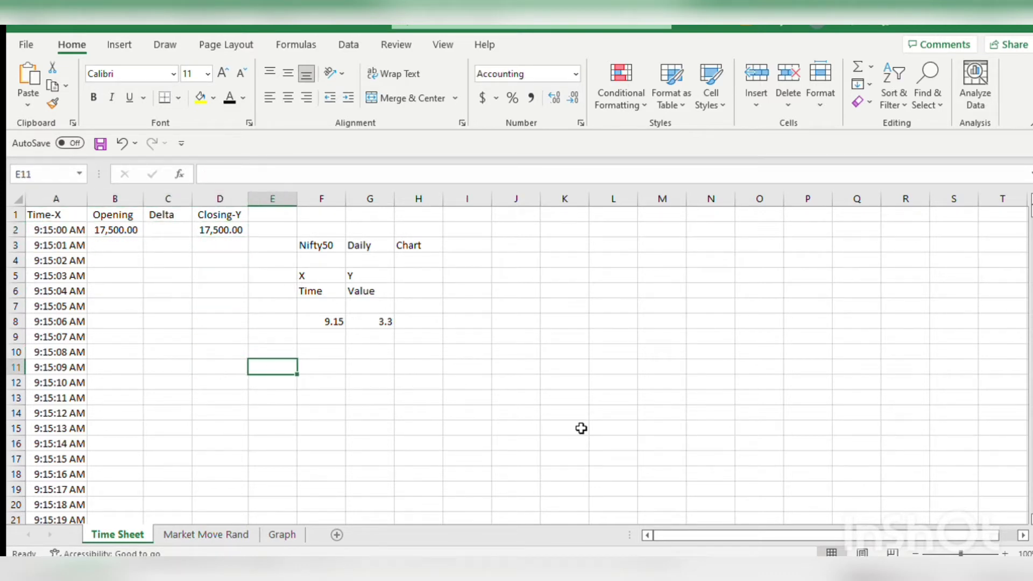
key(Up)
key(Up)
key(Up)
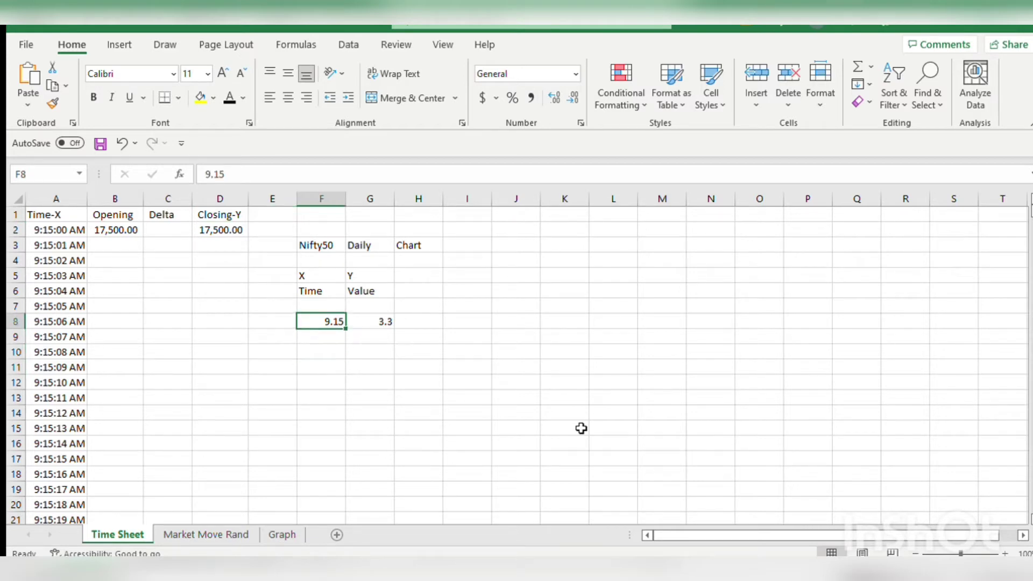
key(Down)
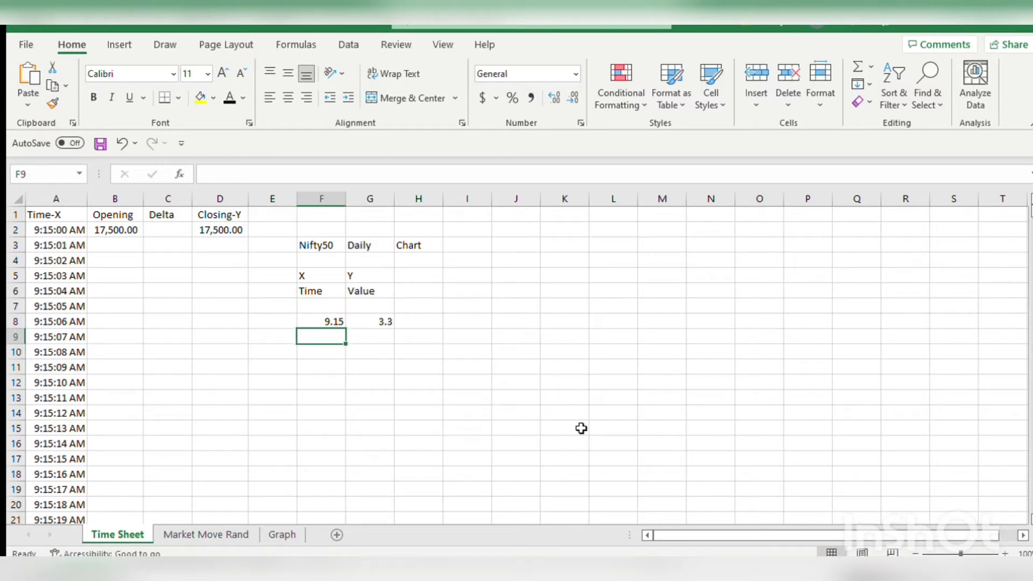
key(Right)
key(Up)
key(Up)
key(Up)
key(Up)
key(Up)
key(Up)
key(Up)
key(Up)
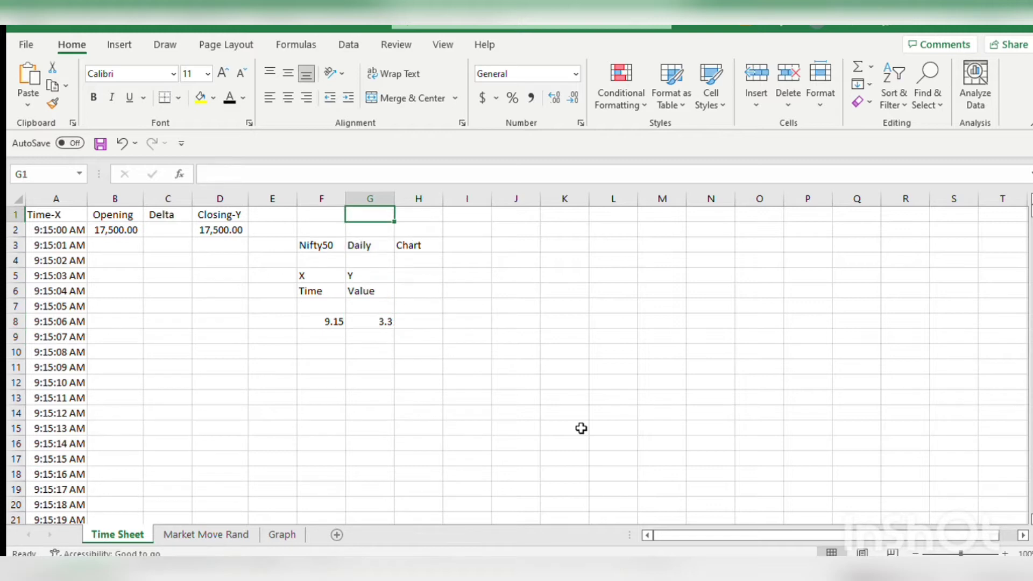
key(Left)
key(Home)
key(Down)
key(Down)
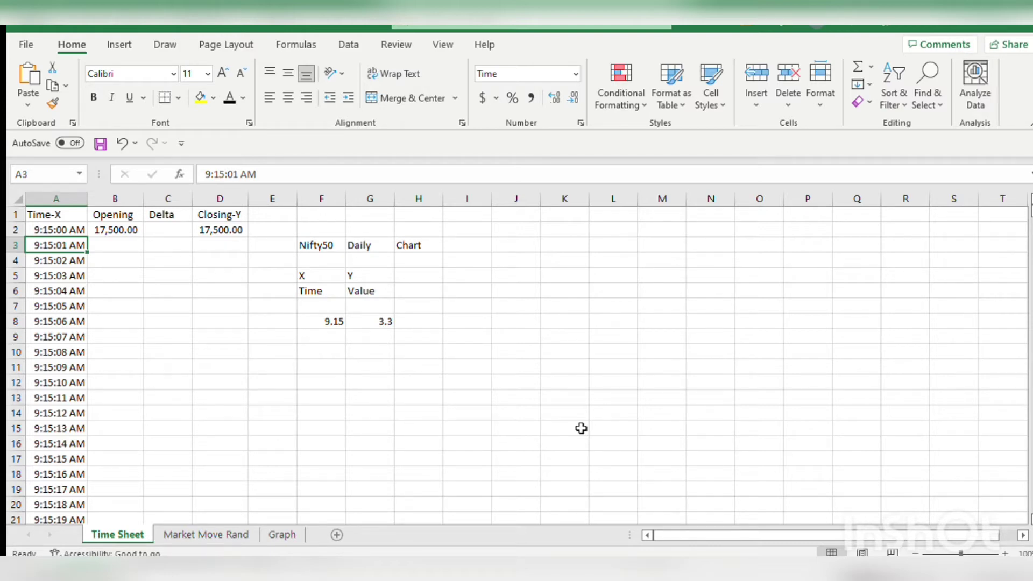
Inspect the Closing-Y formula in cell D2 and the Opening header and value in cells B1 and B2.
key(Right)
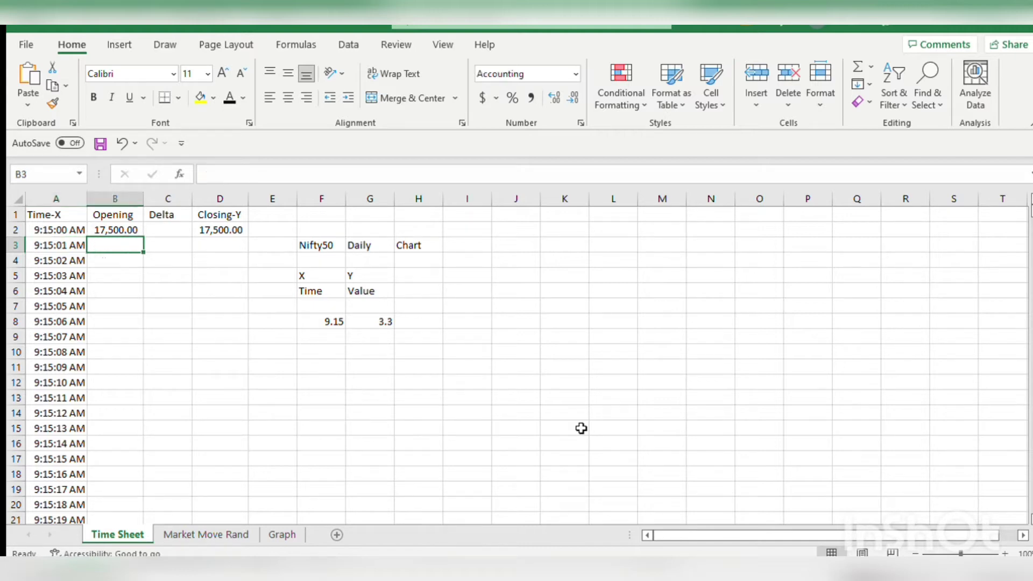
key(Up)
key(Right)
key(Right)
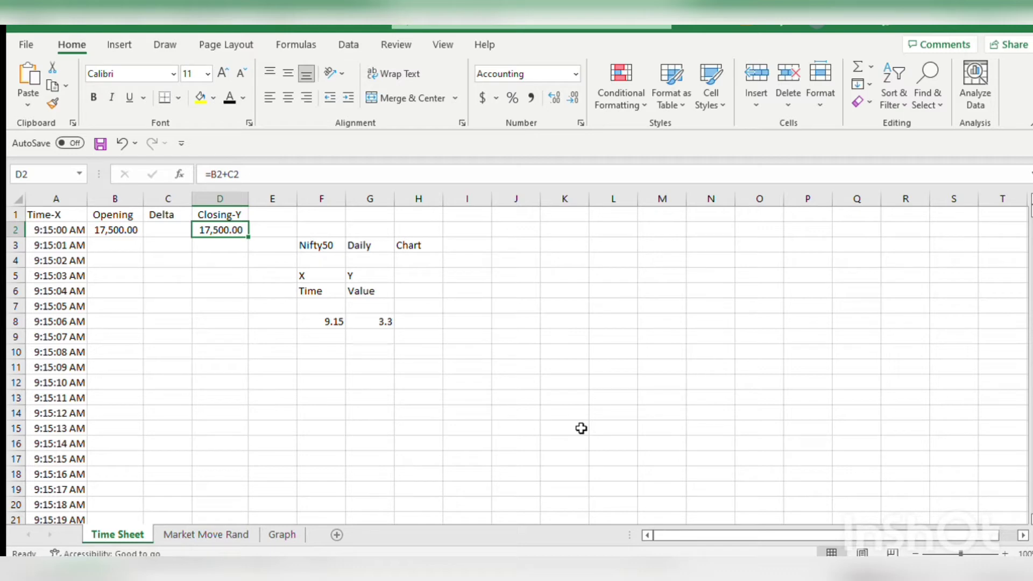
key(Left)
key(Left)
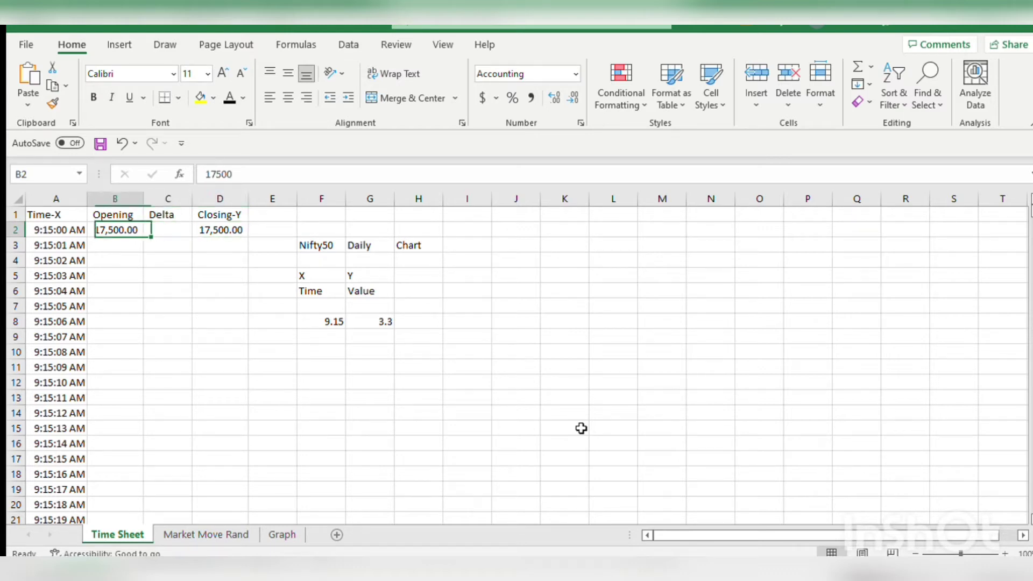
key(Up)
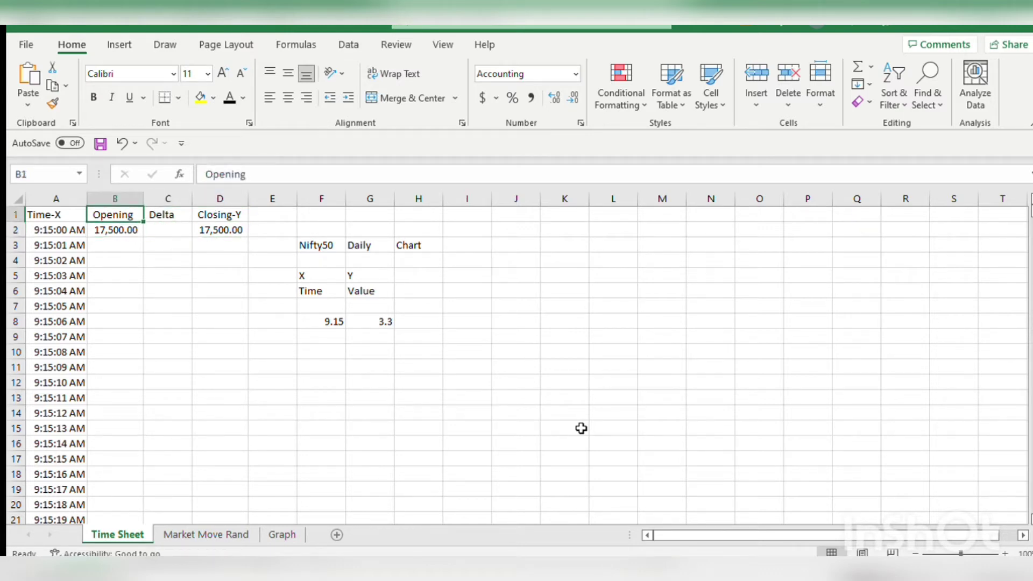
key(Down)
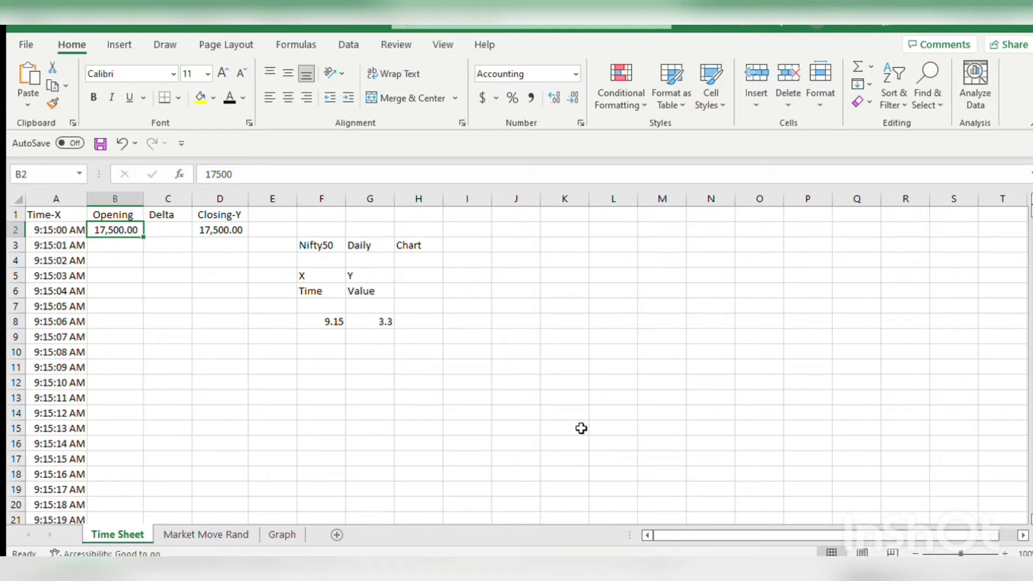
Go through the Time-X, Opening, Delta and Closing-Y cells of row 2, ending on cell C2.
key(Down)
key(Right)
key(Up)
key(Up)
key(Down)
key(Left)
key(Right)
key(Left)
key(Right)
key(Left)
key(Left)
key(Right)
key(Left)
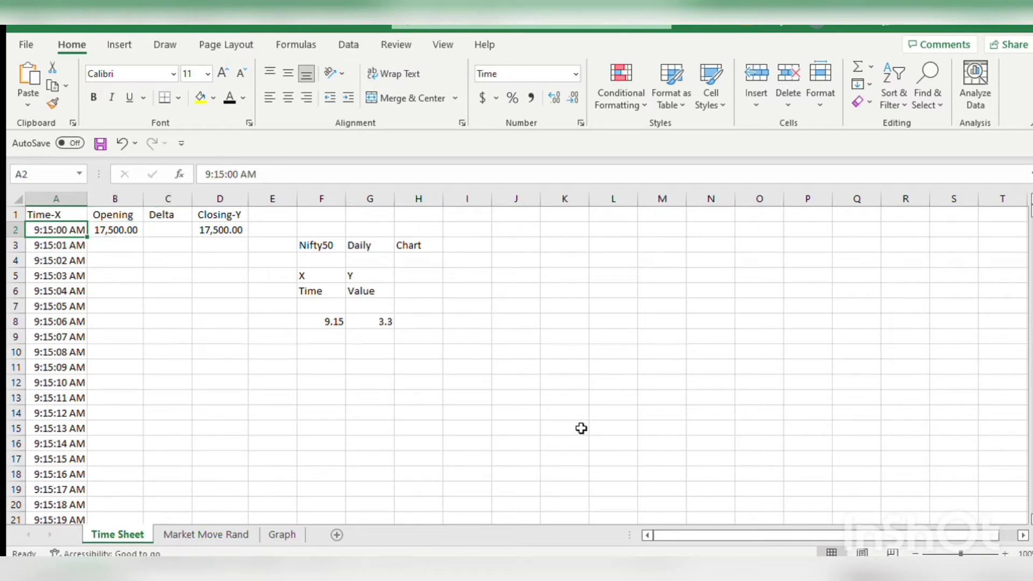
key(Right)
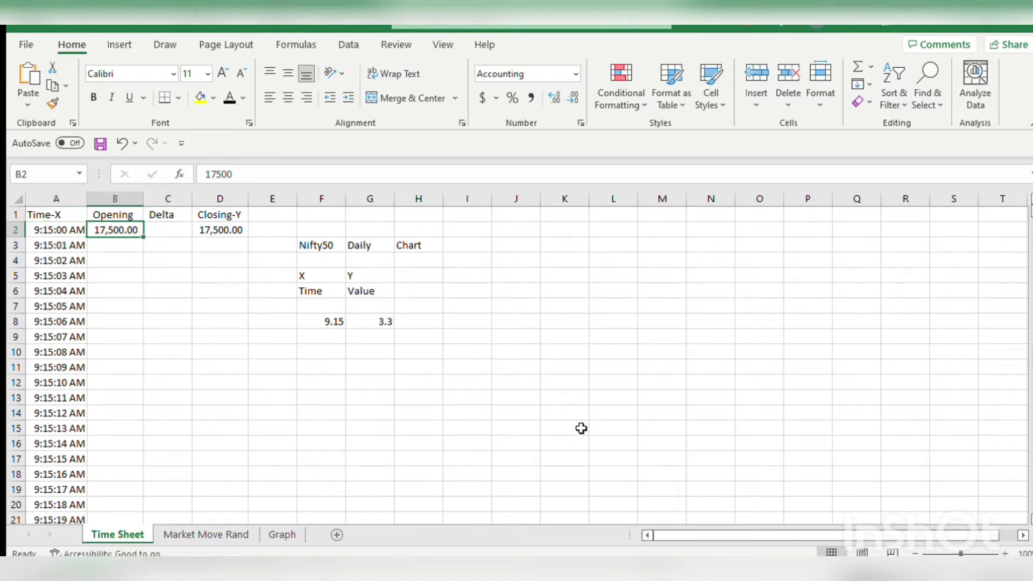
key(Right)
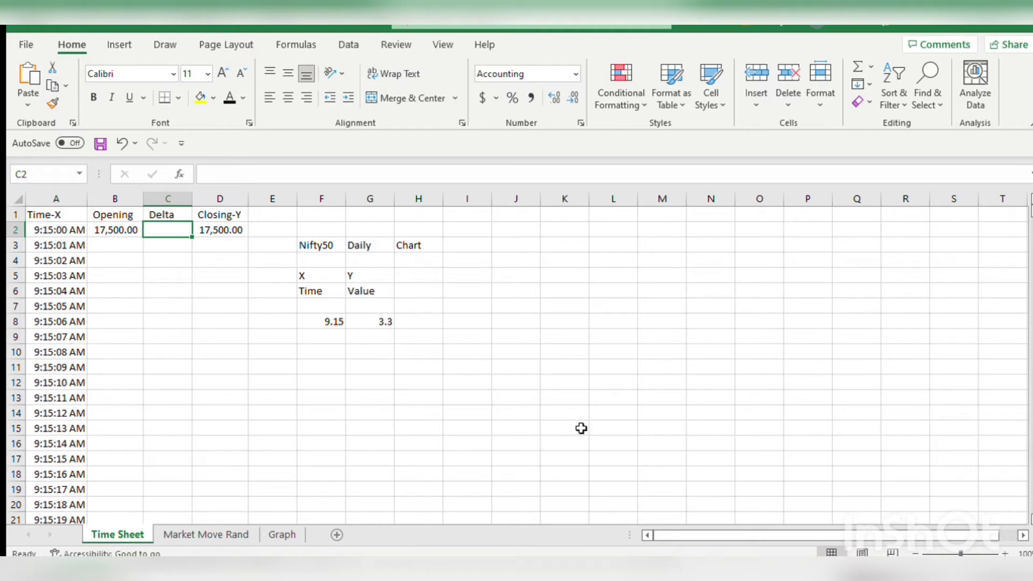
key(Right)
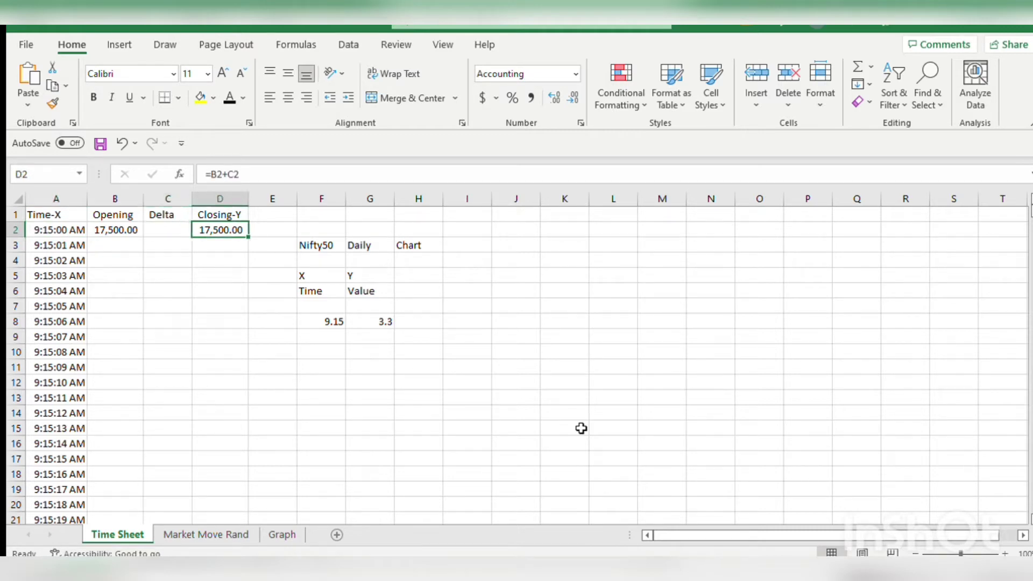
key(Left)
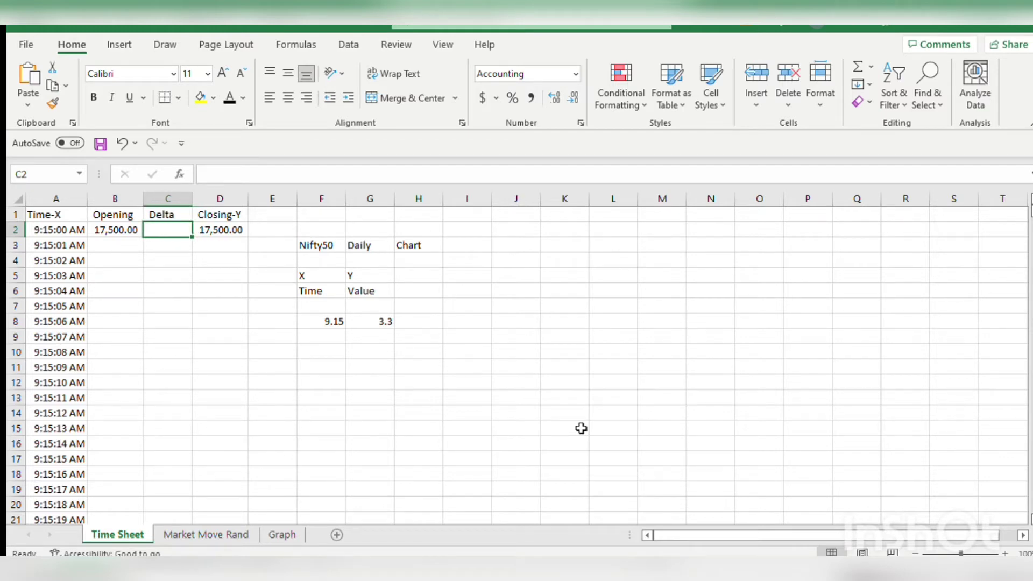
text(??)
key(Return)
key(Up)
key(Right)
key(Left)
key(Delete)
Enter the formula =B2+C2 in cell D2 to compute Closing-Y as Opening plus Delta.
key(Down)
key(Right)
key(Up)
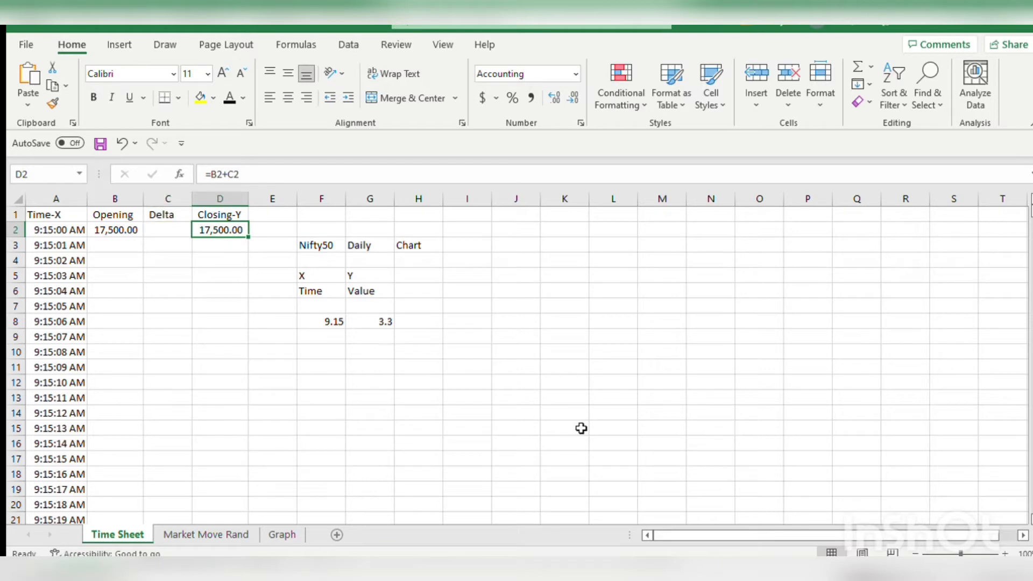
text(=)
key(Left)
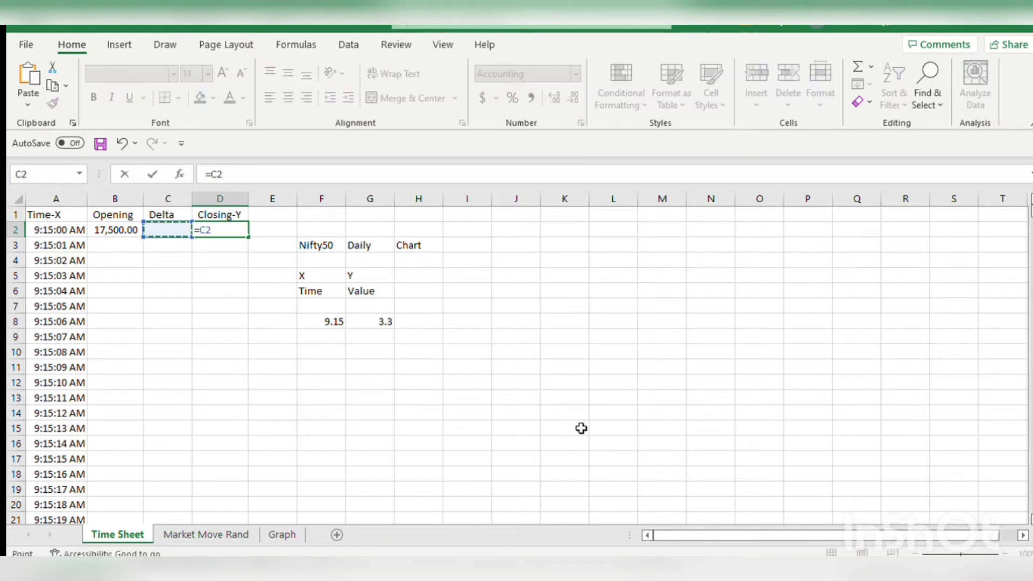
key(Left)
text(+)
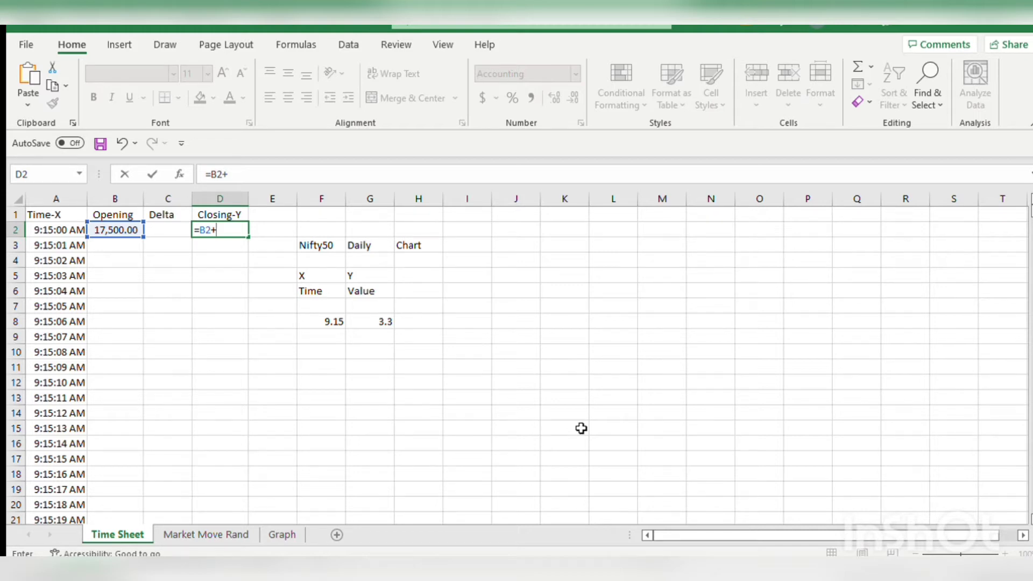
key(Left)
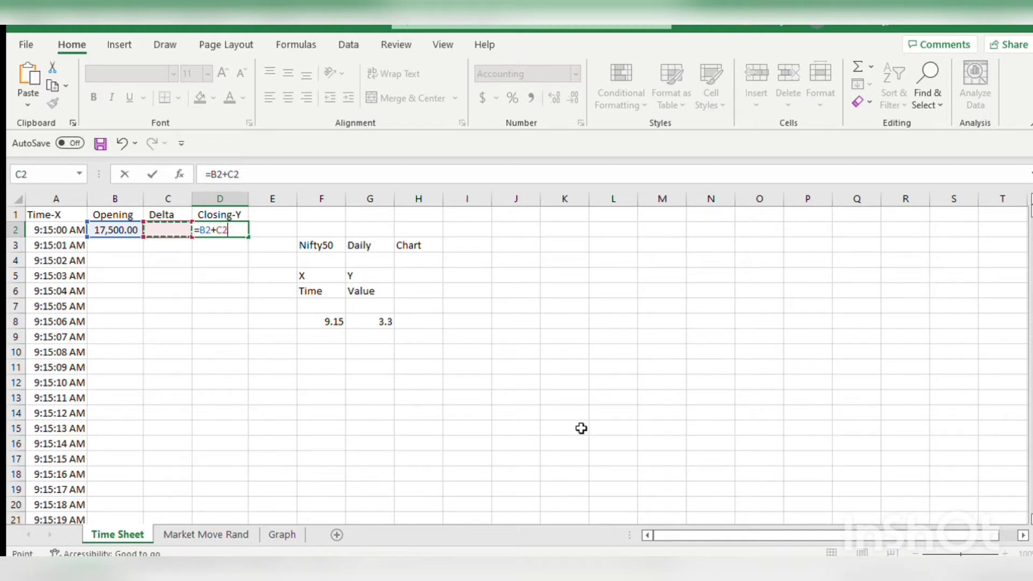
key(Return)
key(Up)
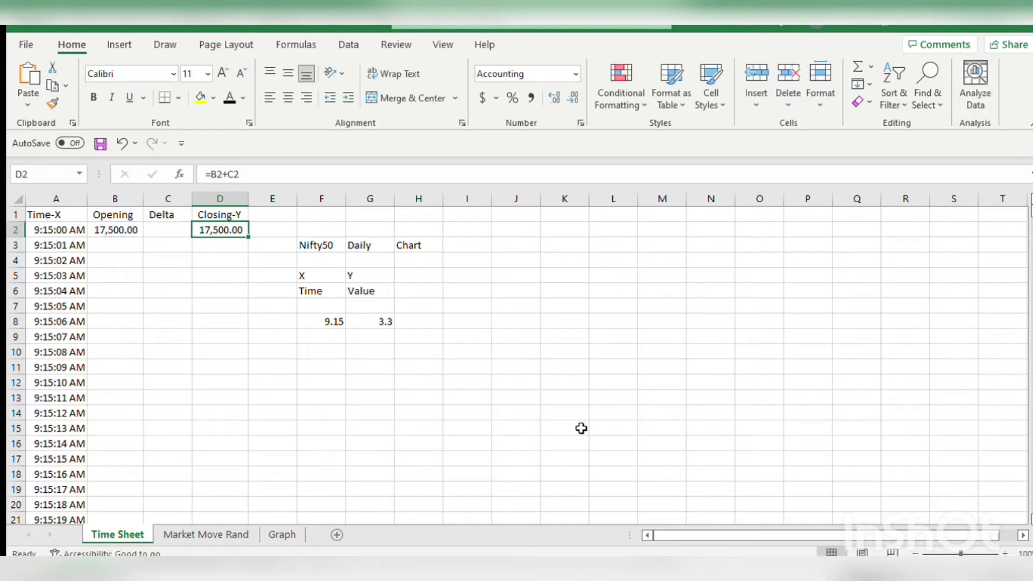
Enter the formula =D2 in cell B3 so the second Opening value takes the previous row's Closing-Y.
key(Left)
key(Right)
key(Left)
key(Down)
key(Left)
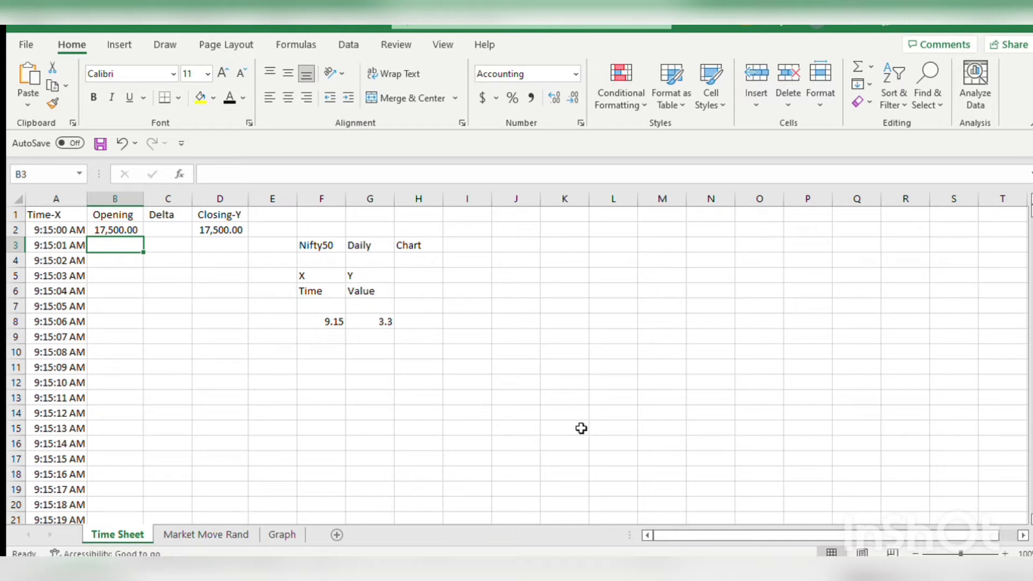
text(=D2)
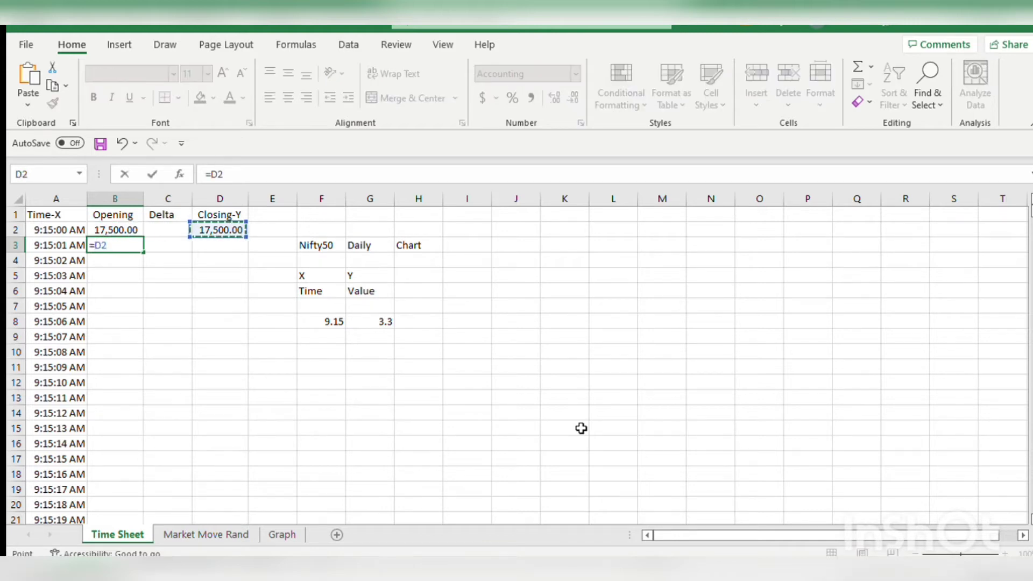
key(Return)
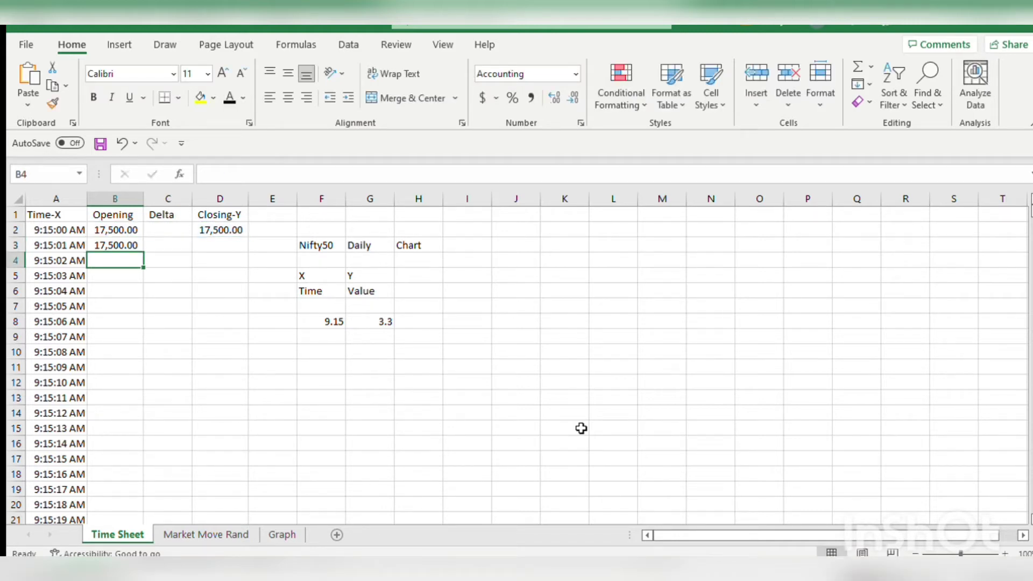
Fill the formula of cell B3 down the Opening column to the last row with a time entry.
click(139, 244)
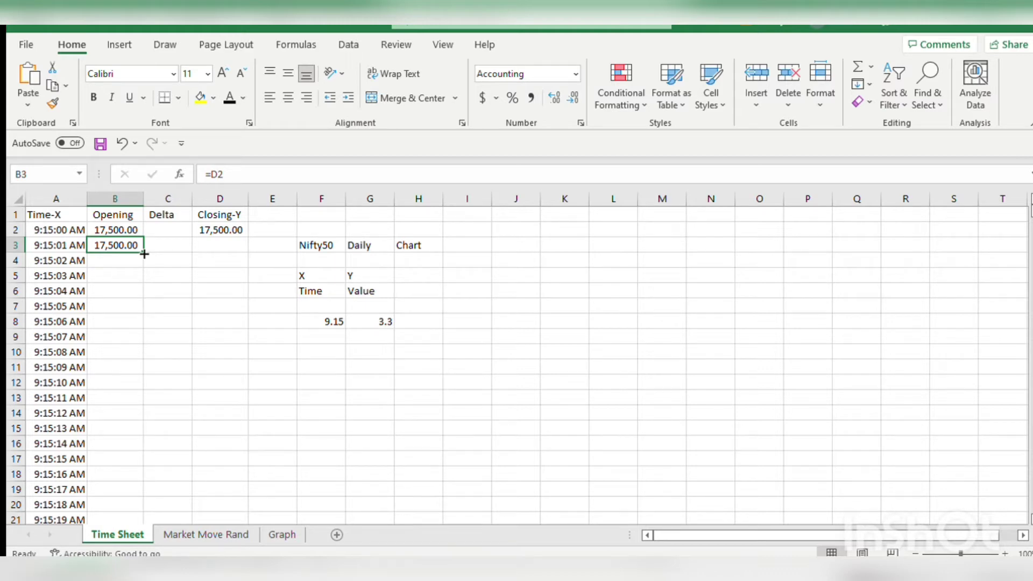
double_click(144, 253)
scroll(143, 258, down, 2)
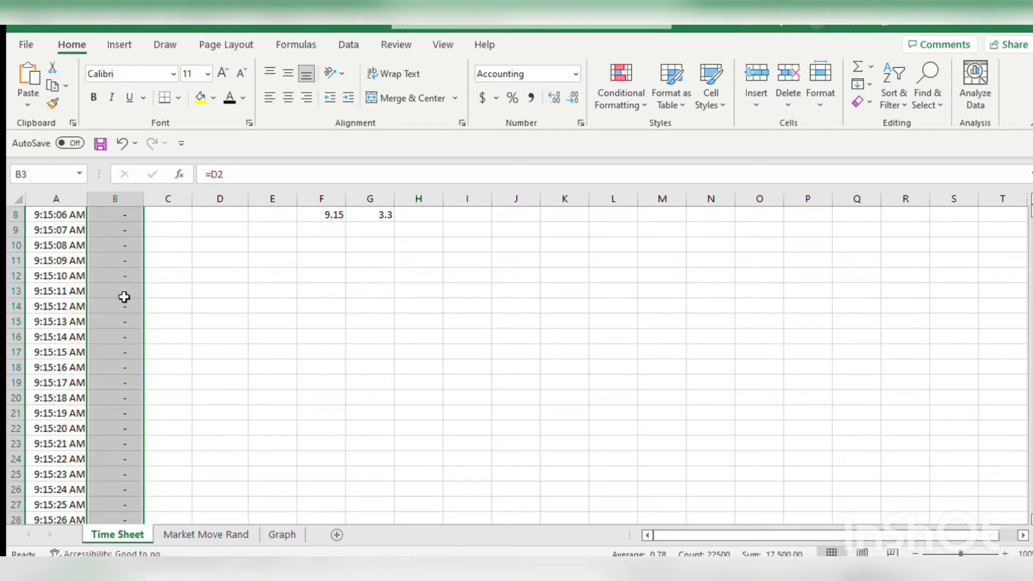
Inspect the filled Opening formulas in cells B14, B4, B3 and B5 against the Closing-Y cells they refer to.
click(125, 306)
scroll(125, 305, up, 3)
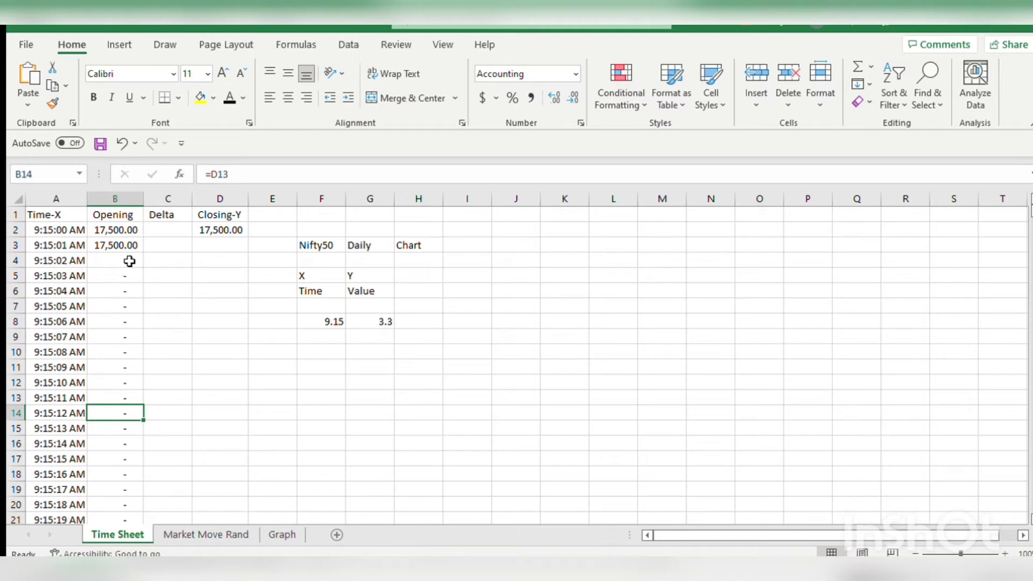
click(132, 260)
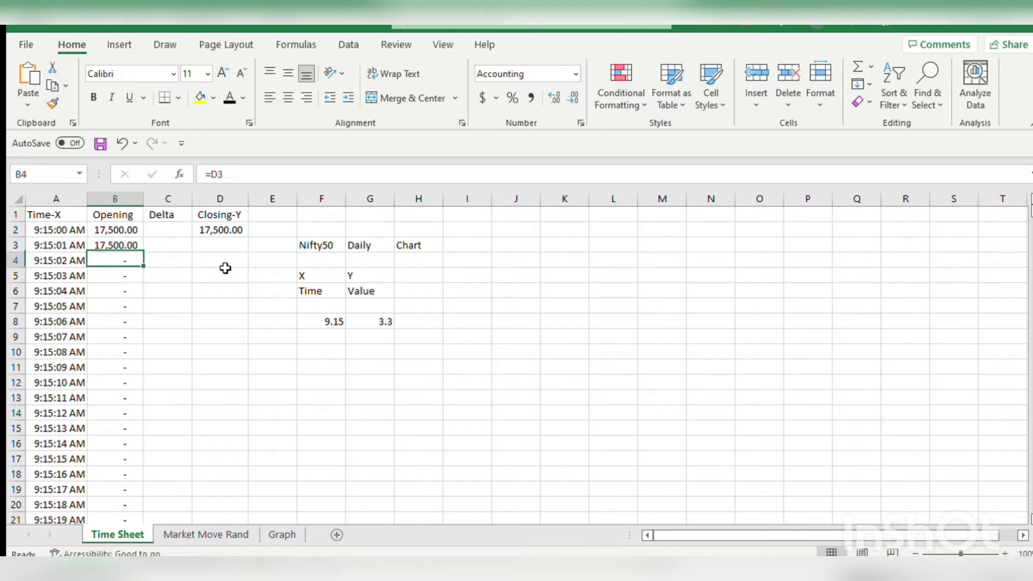
key(Up)
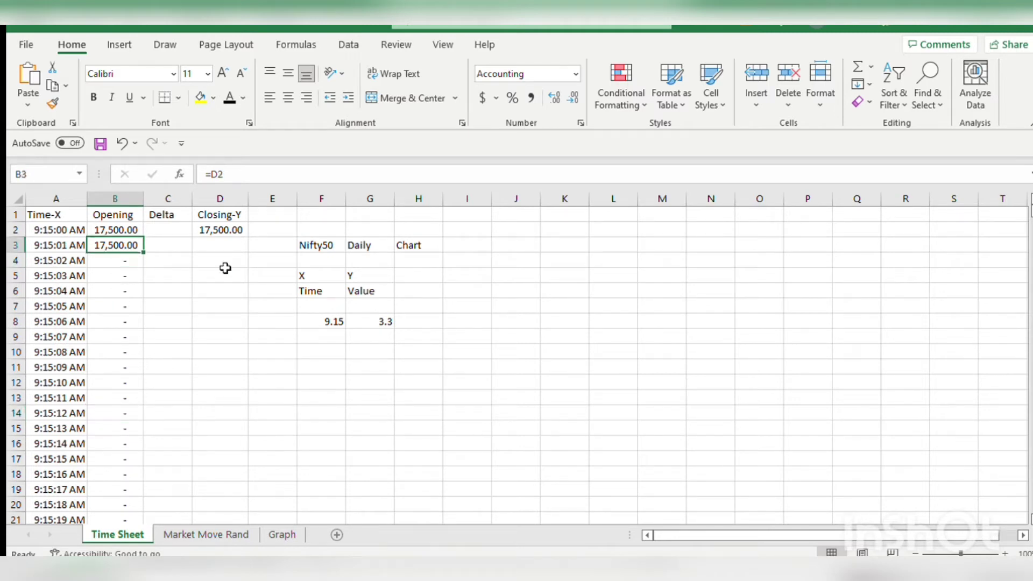
key(Right)
key(Right)
key(Down)
key(Left)
key(Left)
key(Down)
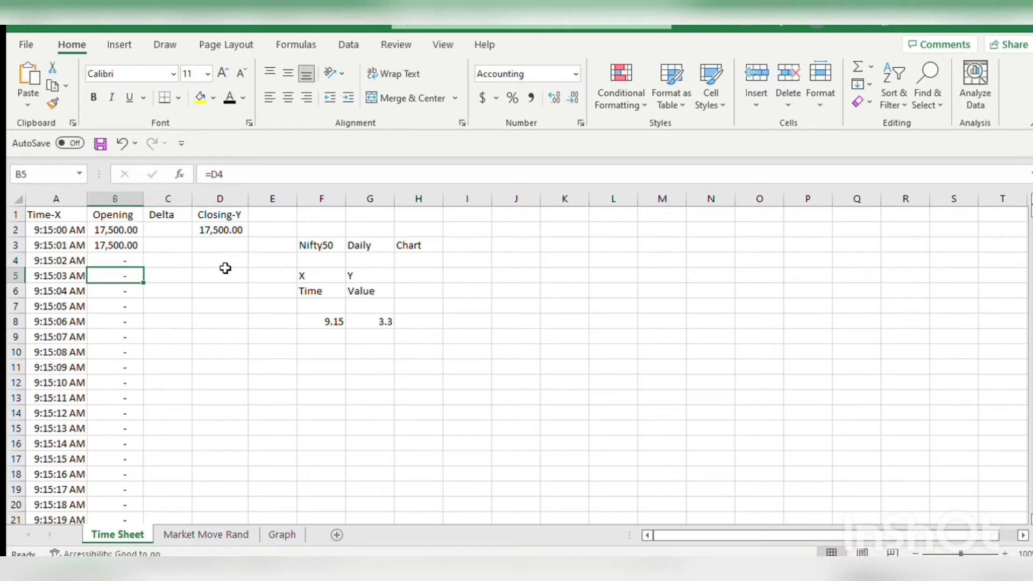
Review the empty Closing-Y and Delta cells in rows 4 and 5 against the formula in D2 and the opening value in B2.
key(Right)
key(Right)
key(Up)
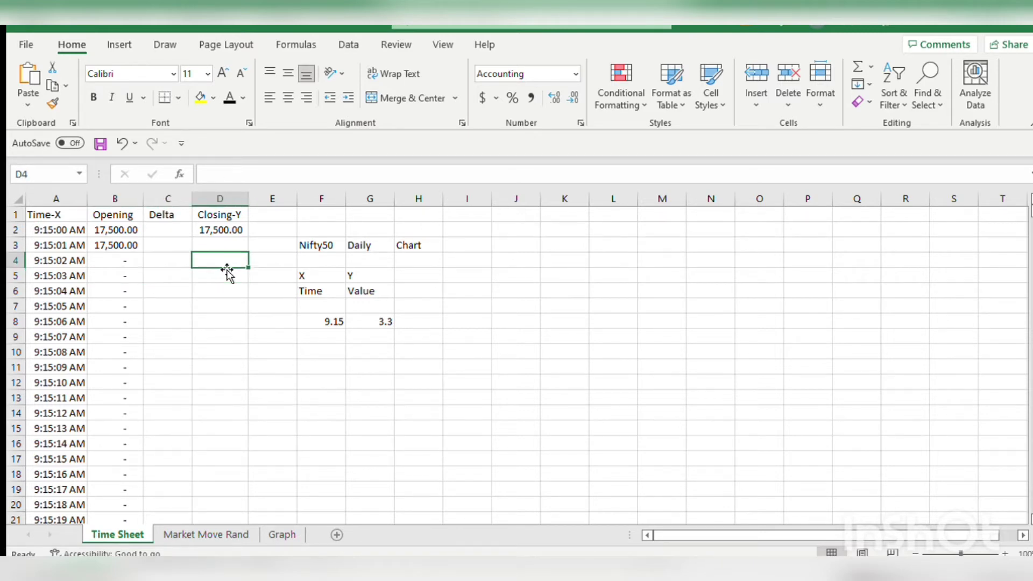
key(Down)
key(Left)
key(Left)
key(Right)
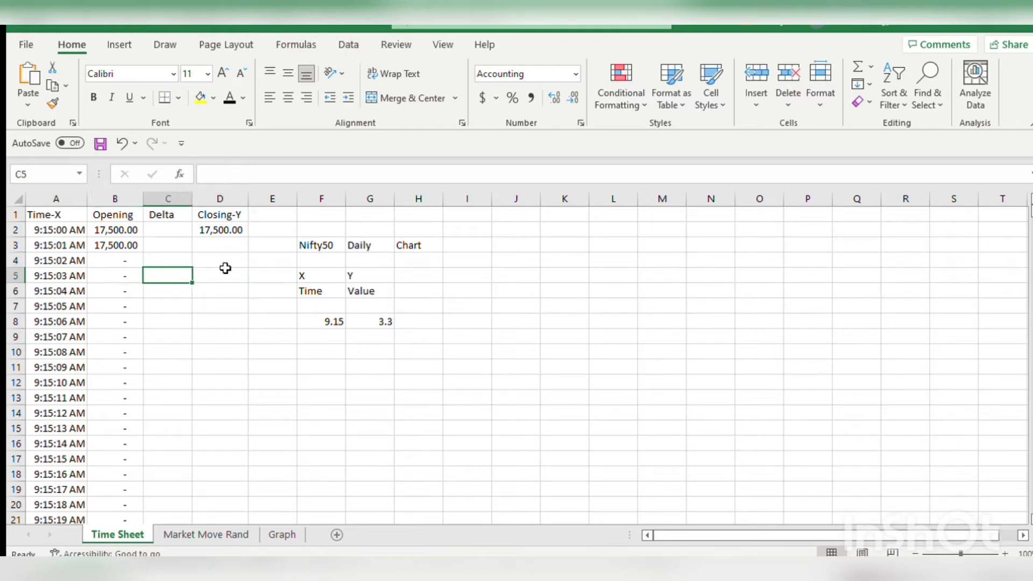
key(Right)
key(Up)
click(237, 229)
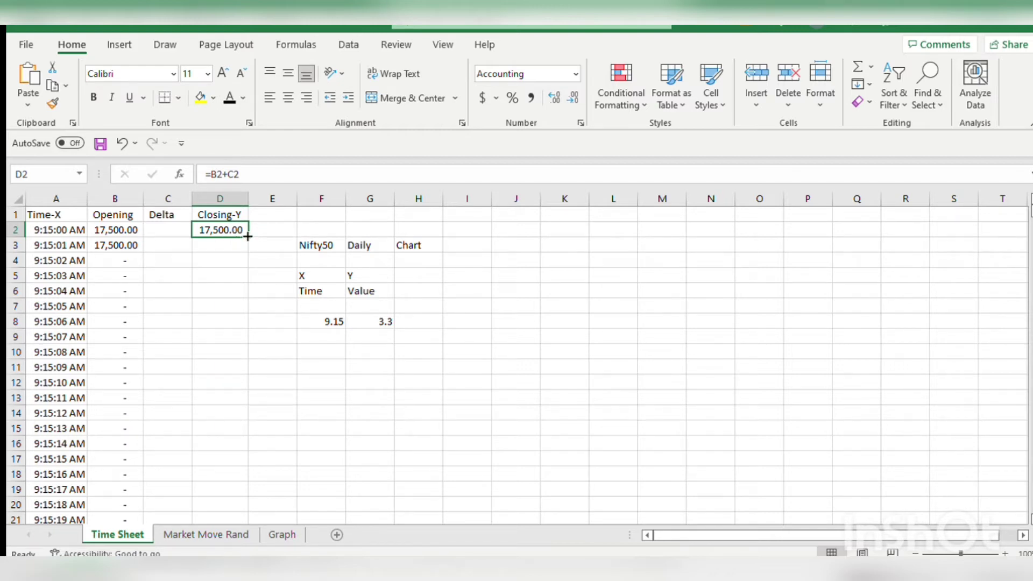
click(121, 230)
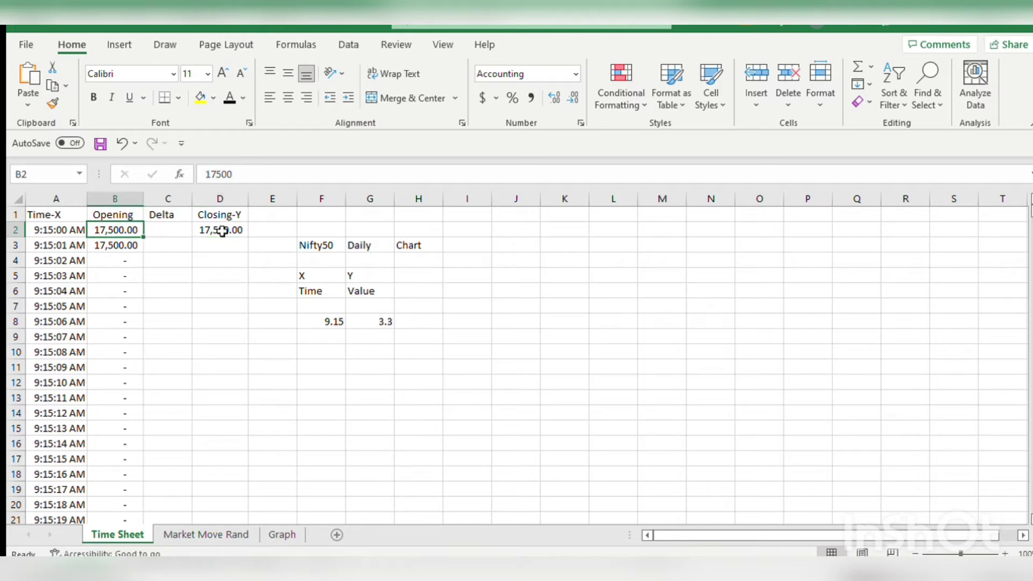
Enter the formula =B3+C3 in cell D3 to compute the second row's Closing-Y.
key(Right)
key(Right)
key(Down)
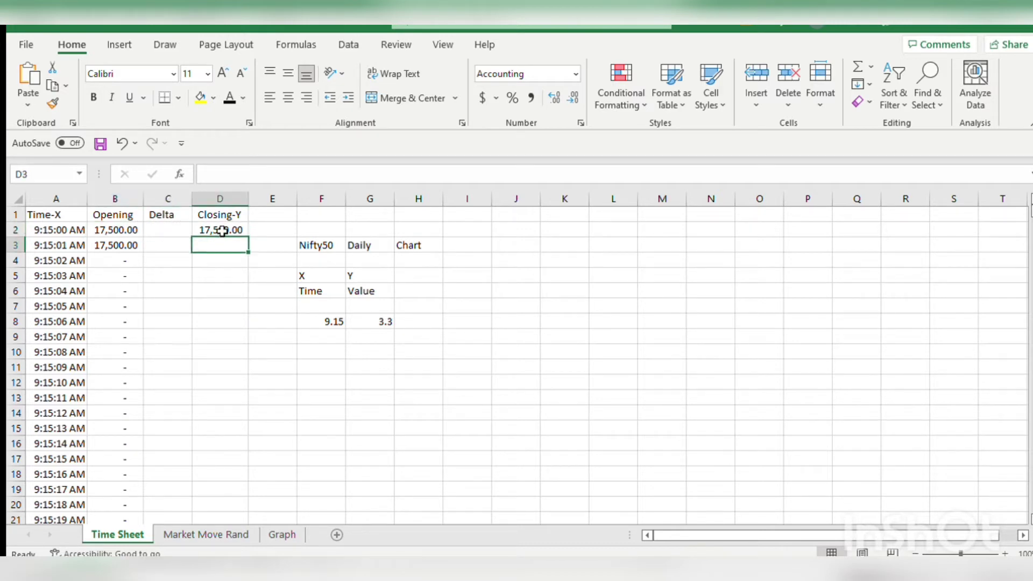
text(=)
key(Left)
key(Left)
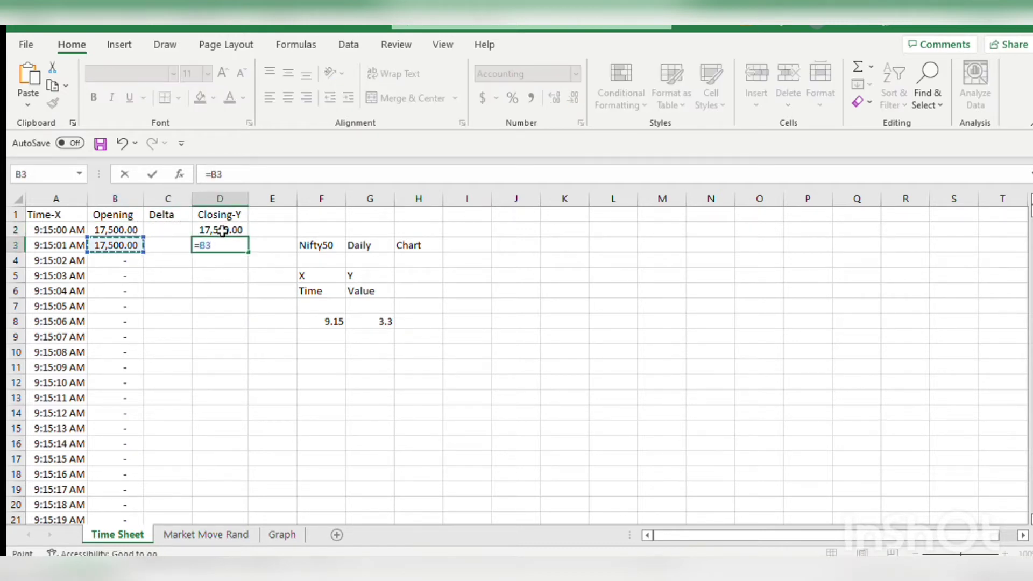
text(+)
key(Left)
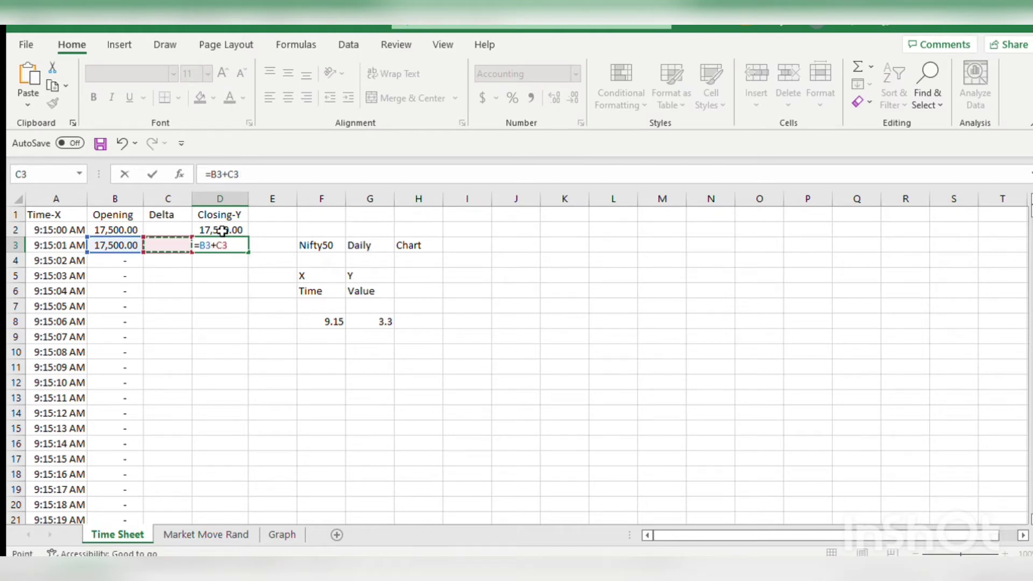
key(Return)
Fill the formula of cell D3 down the Closing-Y column to the last time row and check the copy in D15.
click(238, 245)
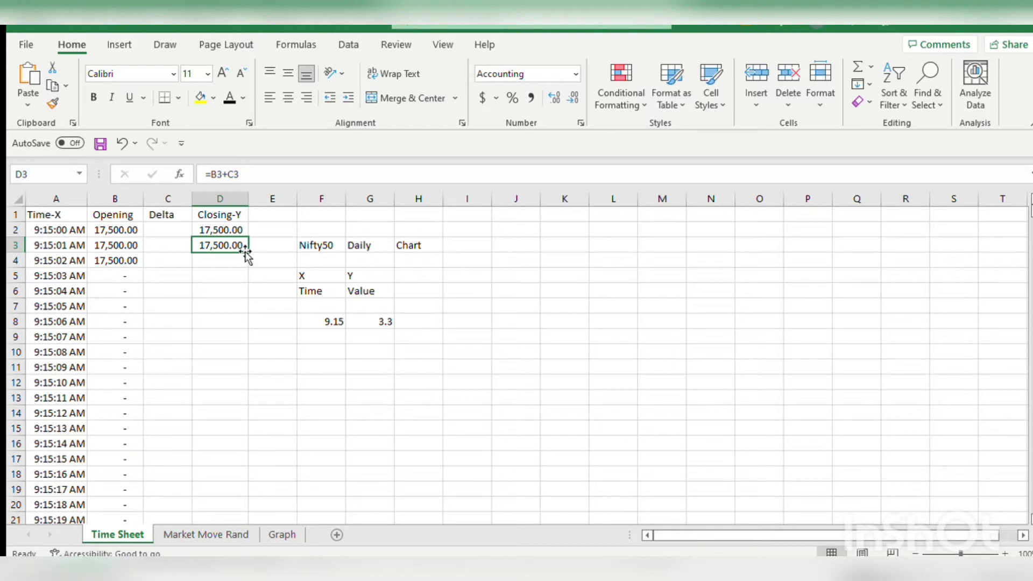
double_click(247, 253)
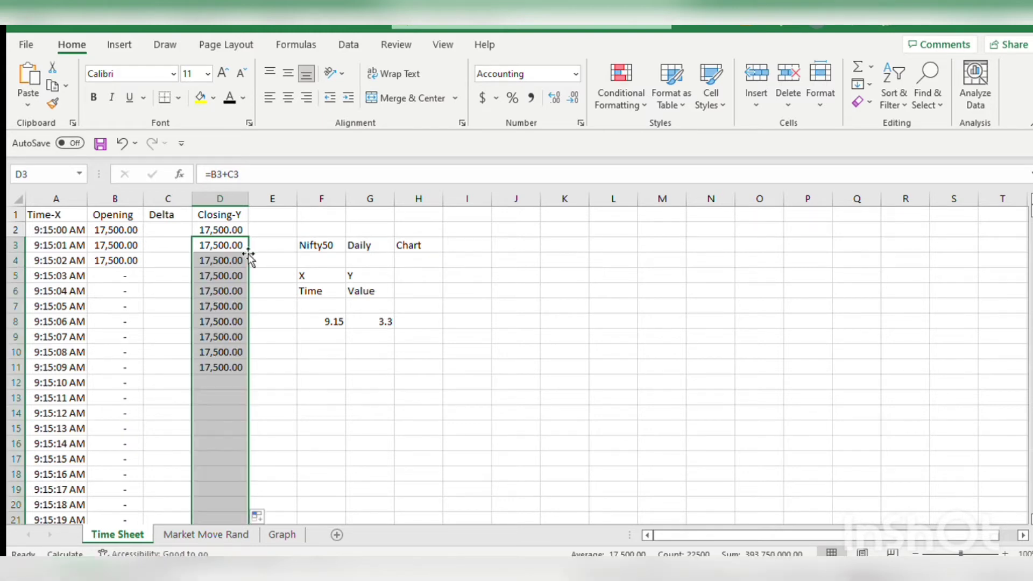
click(240, 424)
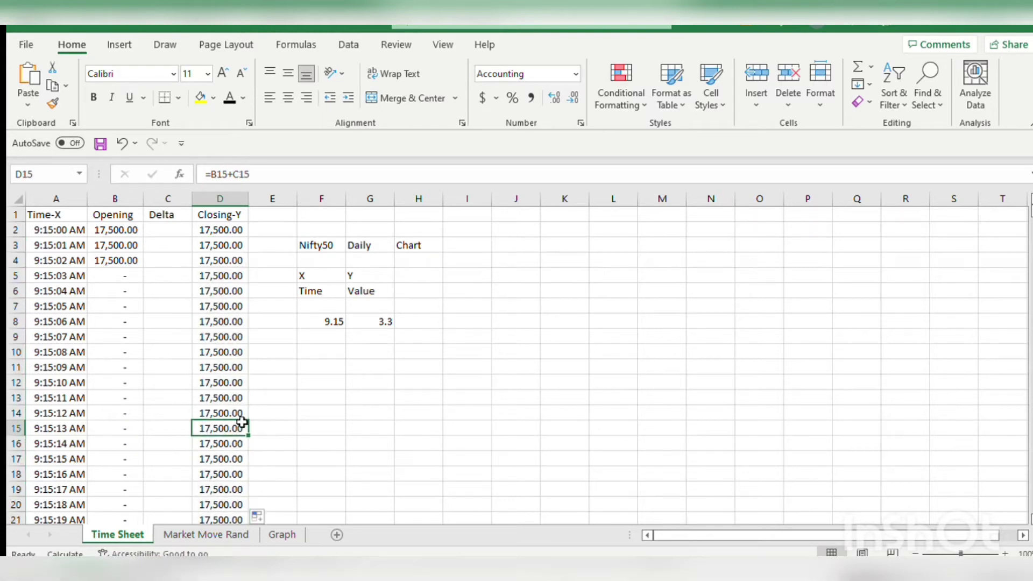
Examine the random-move columns on the Market Move Rand sheet as a source for the empty Delta column, returning to the Time Sheet.
click(171, 231)
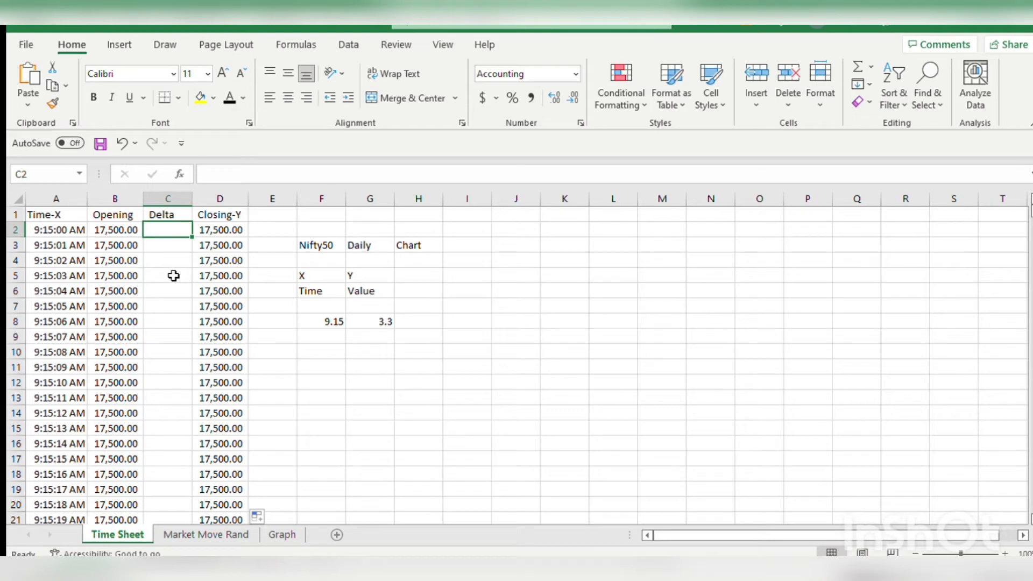
click(199, 535)
click(298, 275)
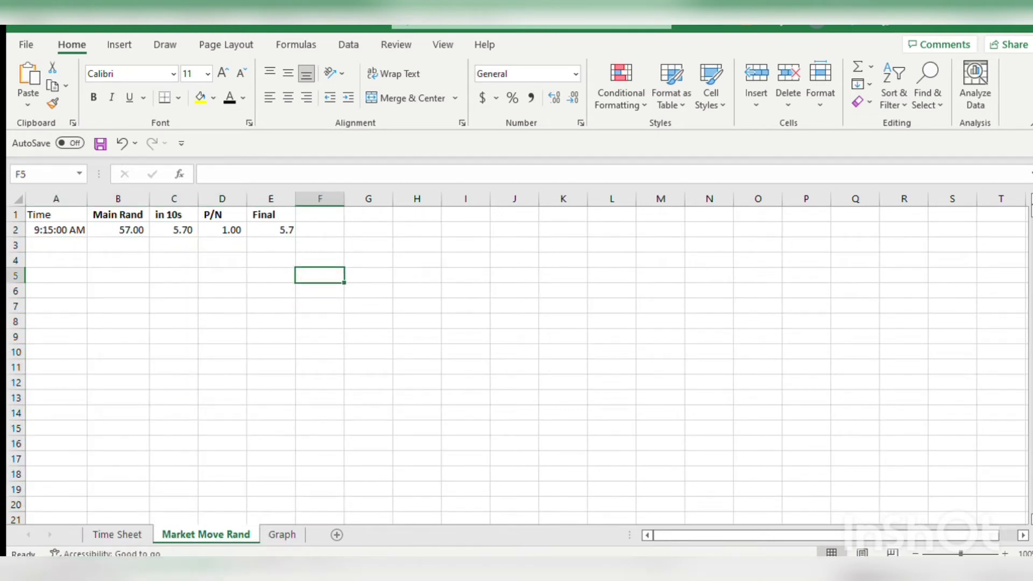
click(137, 534)
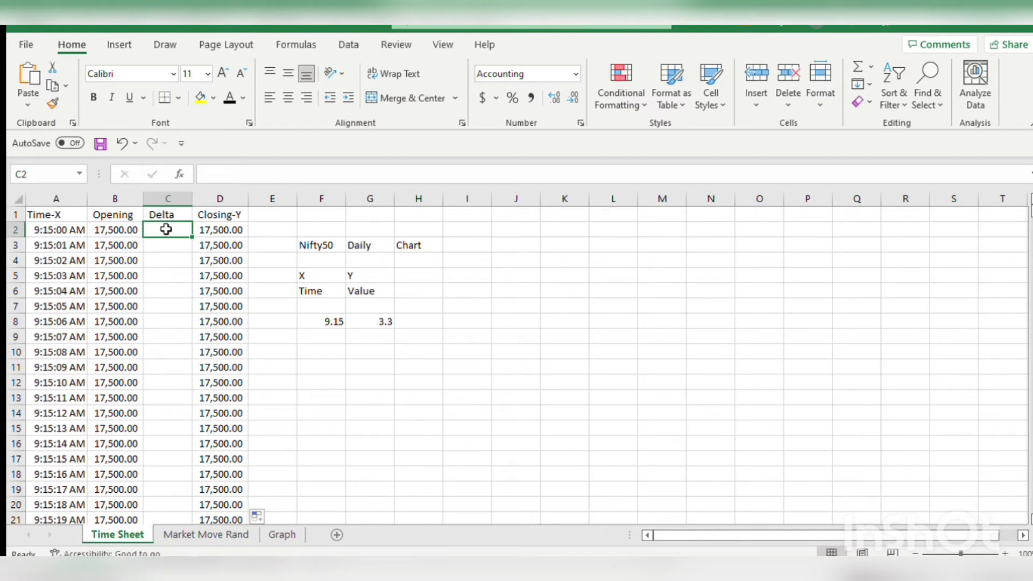
Enter the sample starting price 17500 in blank cell I11 of the Time Sheet.
click(479, 396)
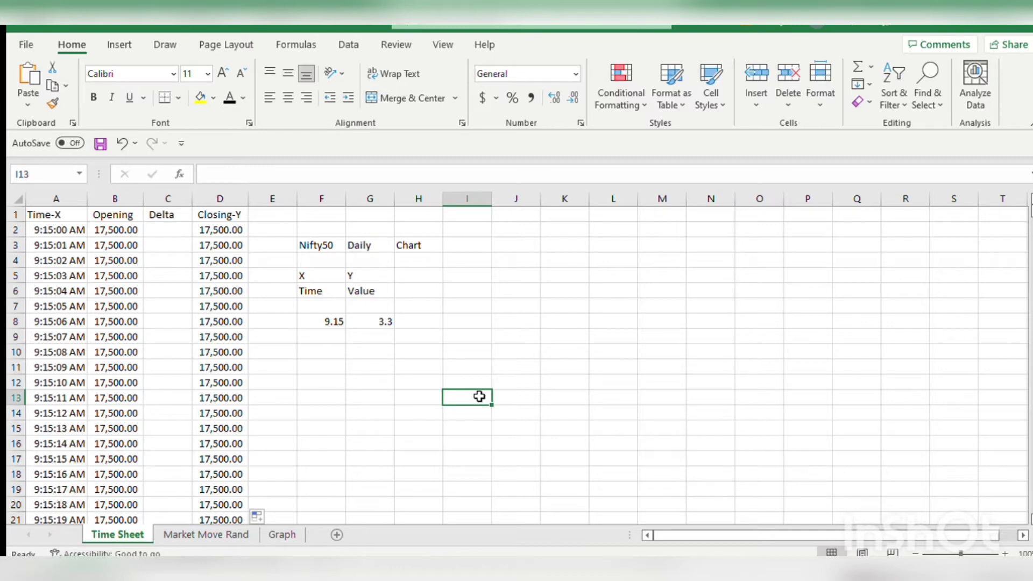
click(462, 383)
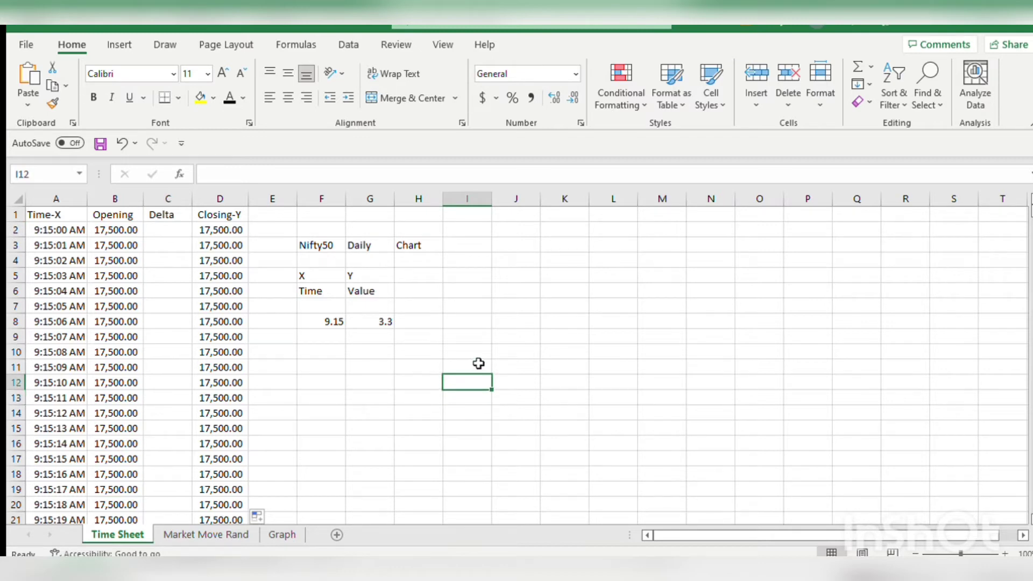
click(480, 366)
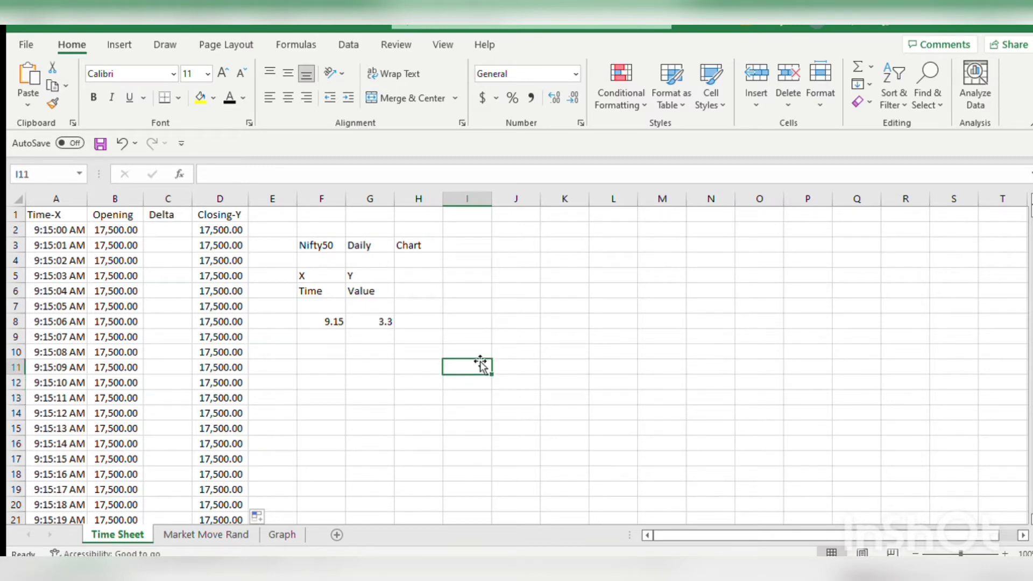
text(17500)
key(ctrl+Return)
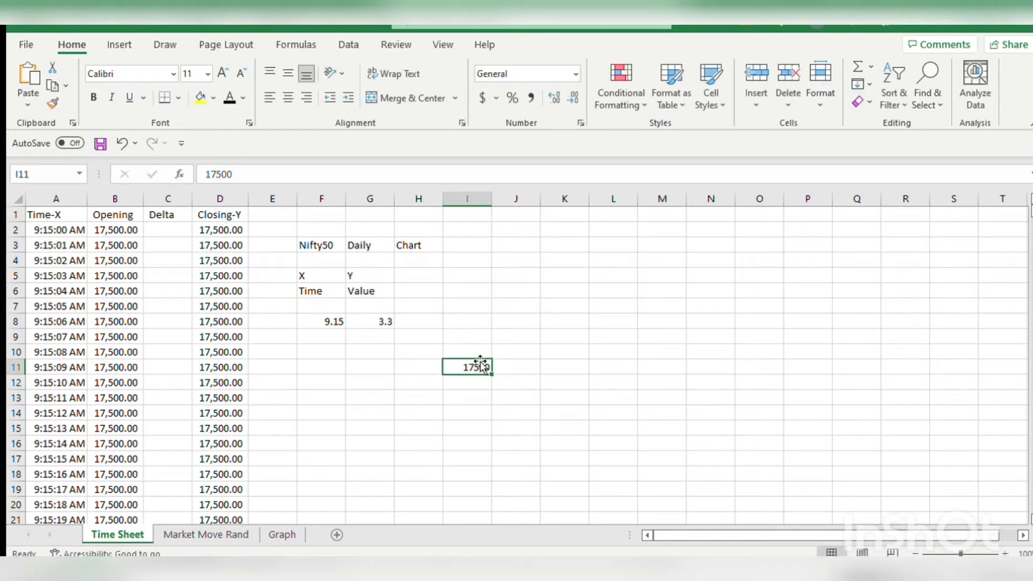
Enter the sample next prices 17505, 17504 and 17498 in cells J10 to J12 beside the starting price.
key(Right)
key(Up)
text(175)
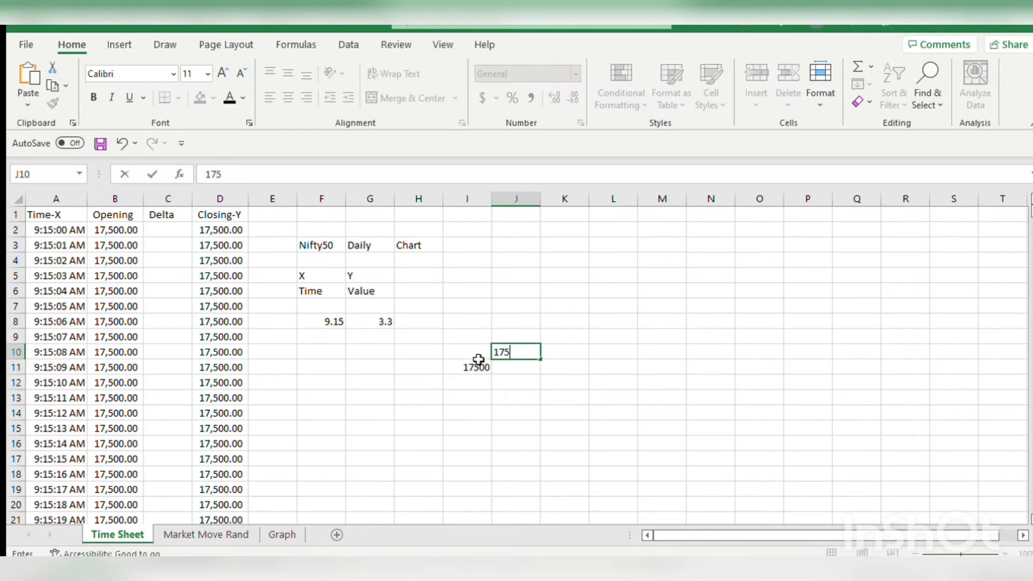
text(05)
key(Return)
text(17504)
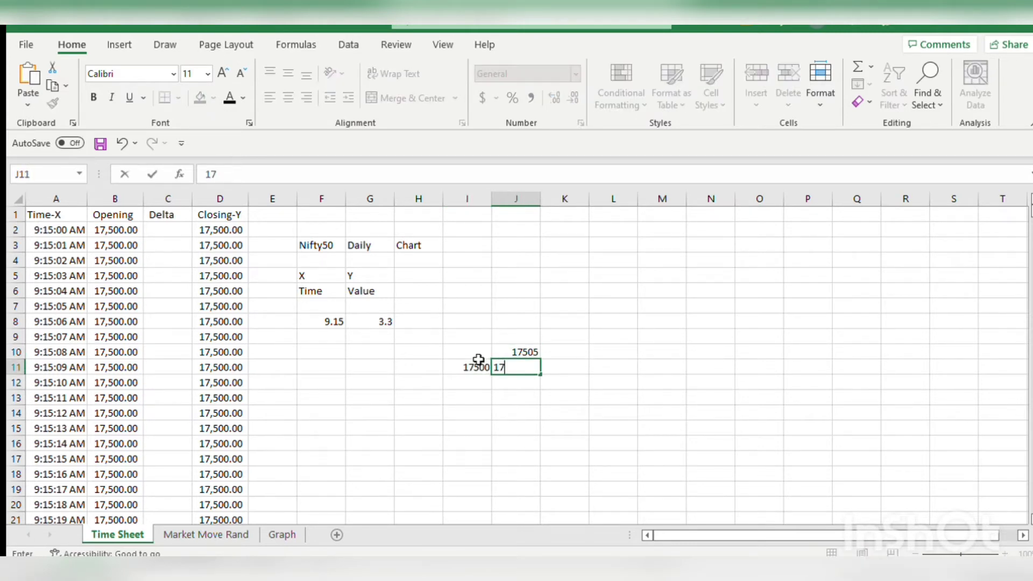
key(Return)
text(17498)
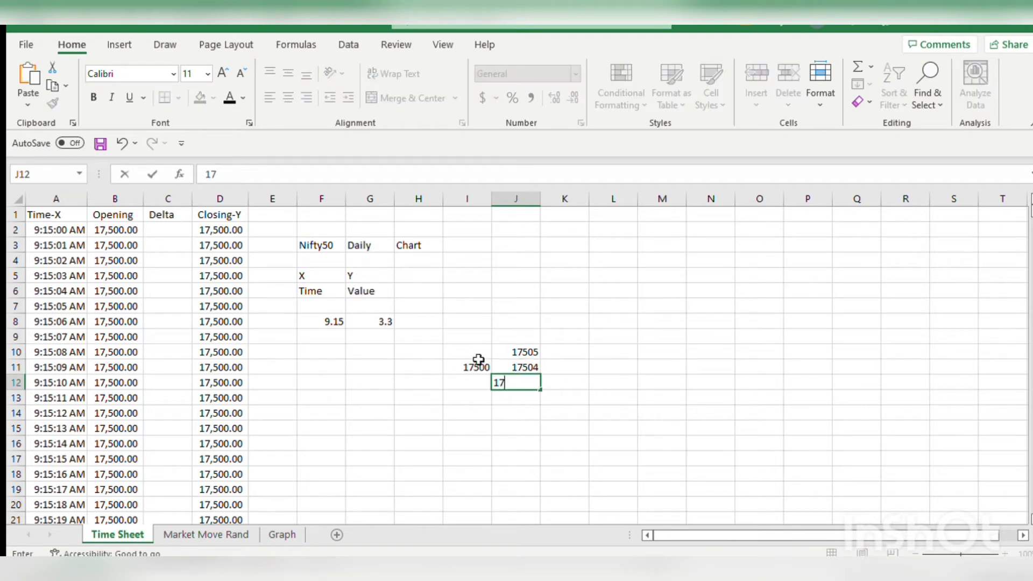
key(Return)
key(Up)
key(Up)
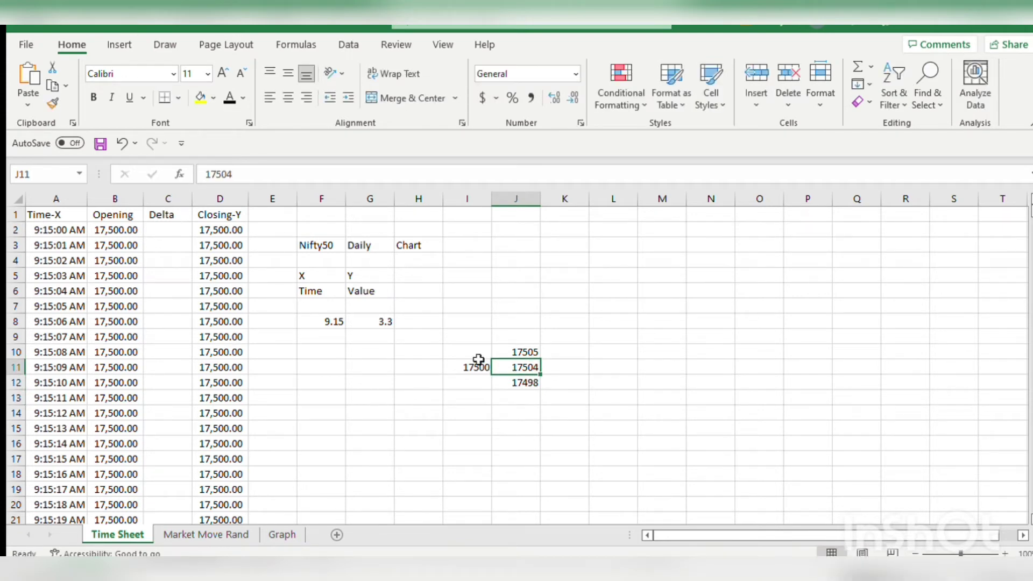
key(Down)
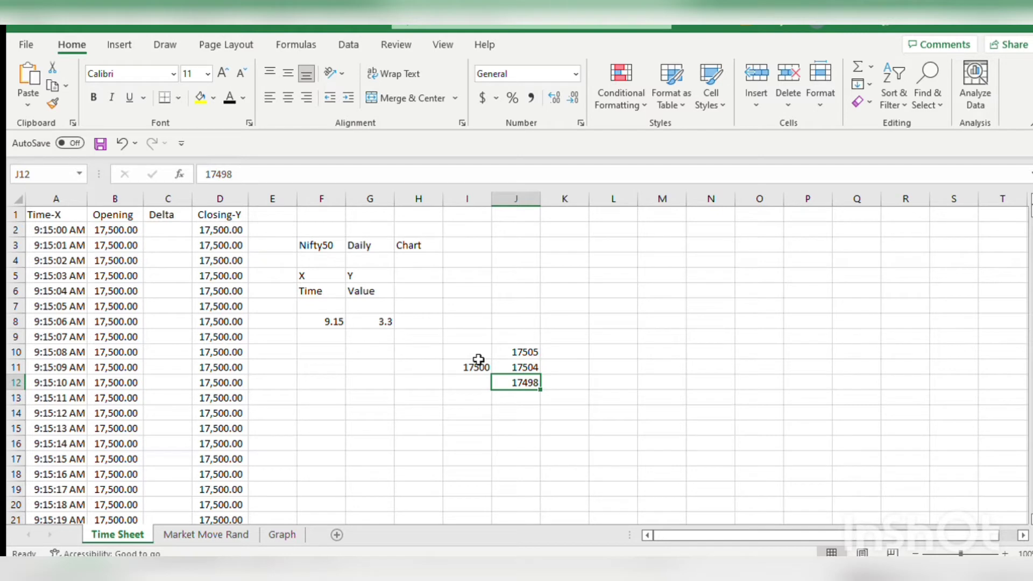
Enter the sample movement value 5 in cell I9 above the starting price.
click(475, 367)
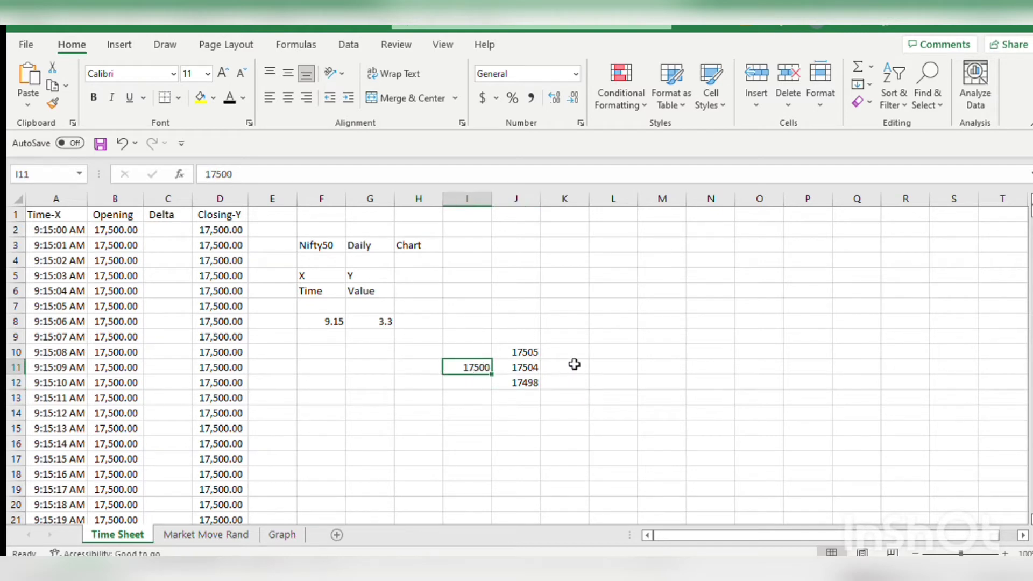
key(Right)
key(Up)
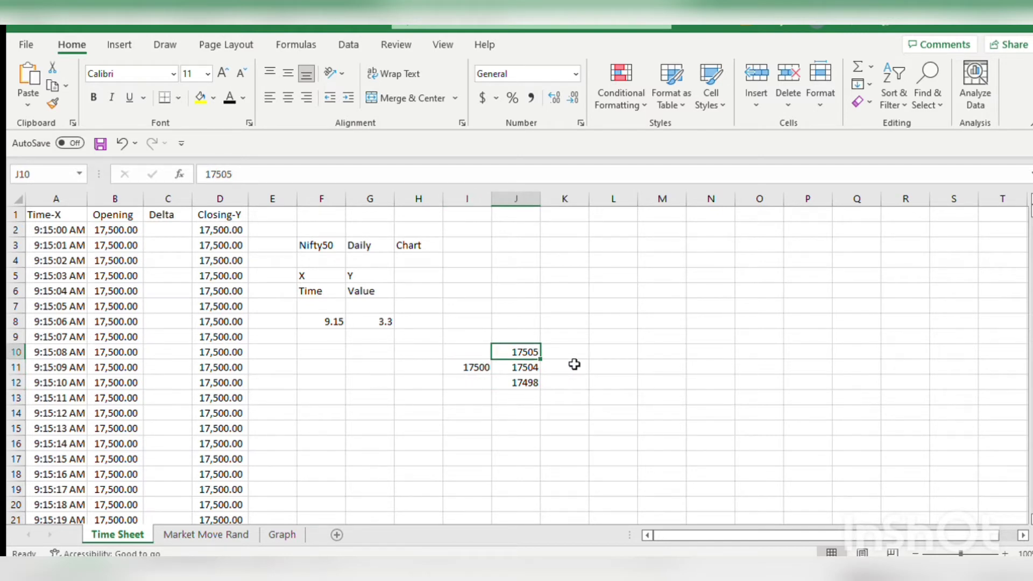
key(Up)
key(Left)
text(5)
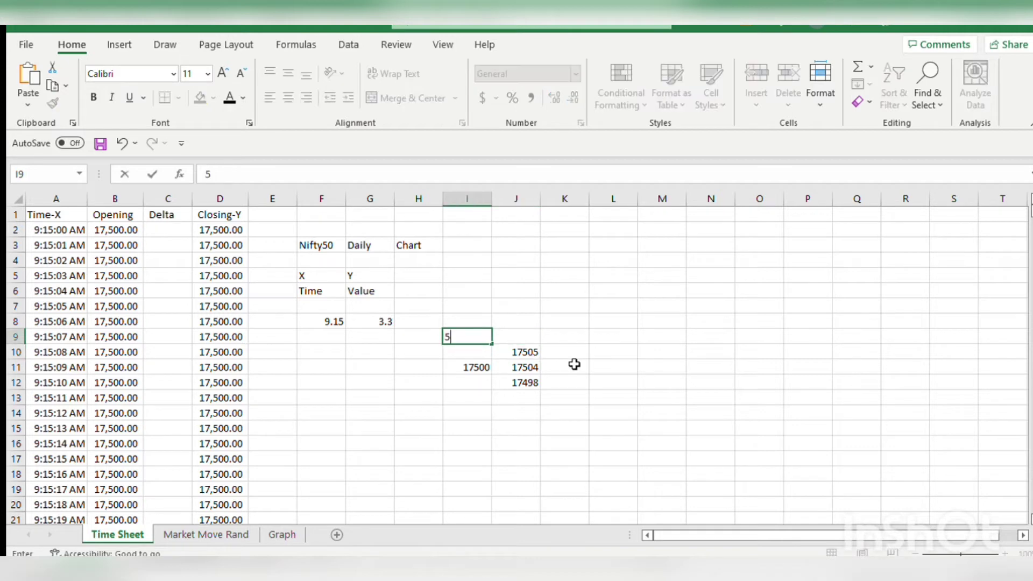
key(Return)
key(Up)
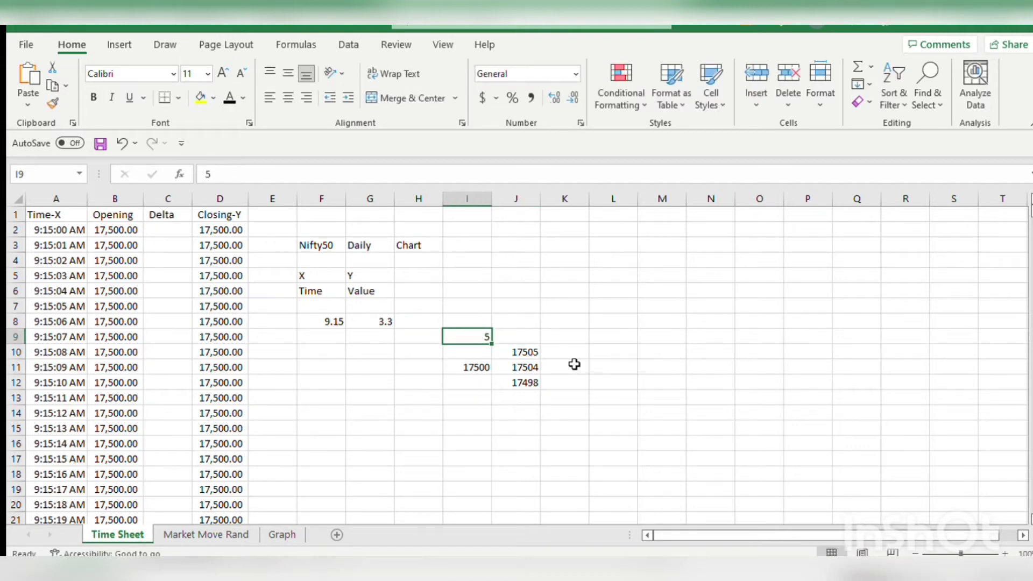
key(Down)
key(Down)
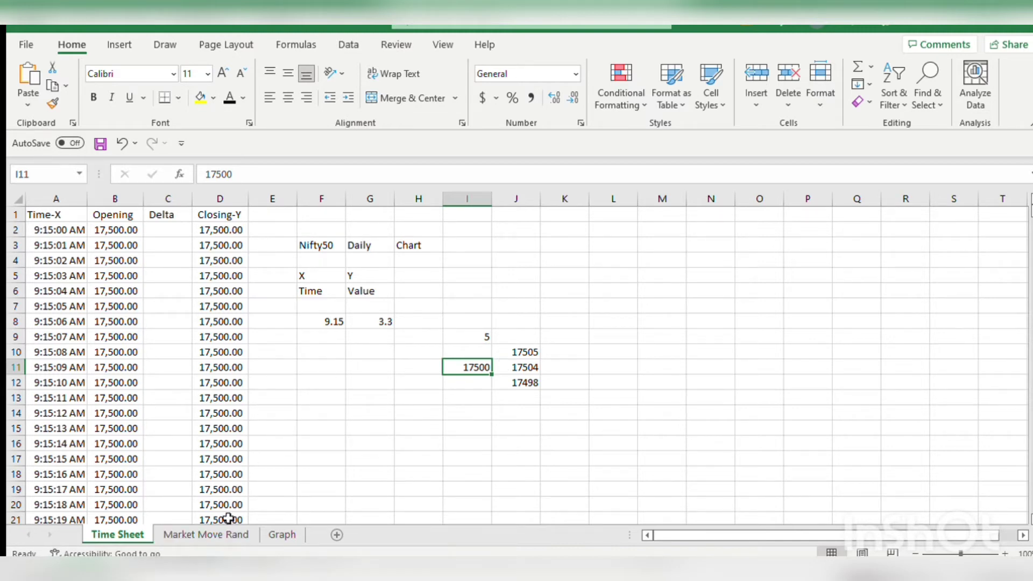
Compare the Time column on the Market Move Rand sheet with the Time-X column on the Time Sheet.
click(215, 534)
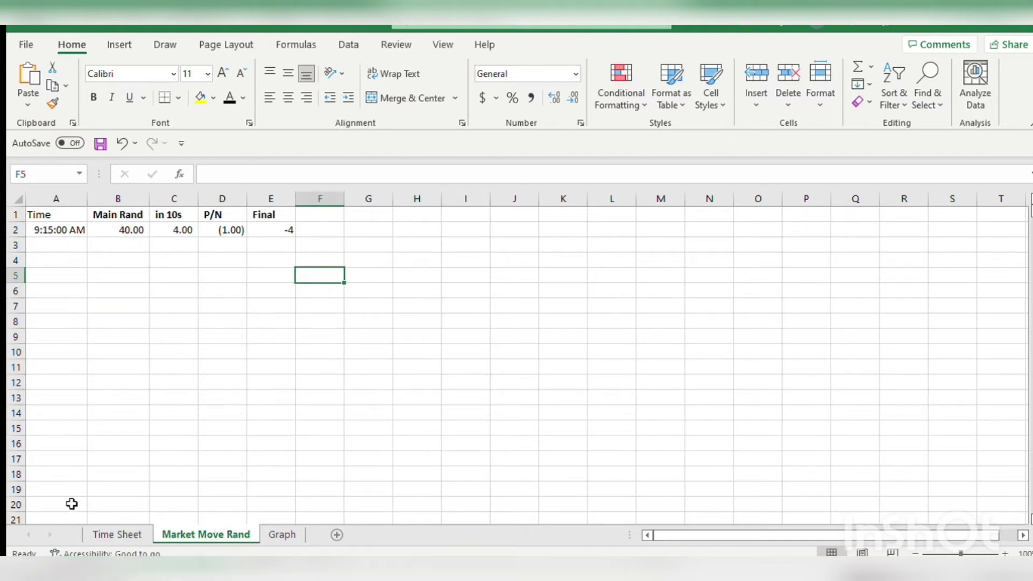
click(128, 535)
click(210, 535)
click(121, 533)
click(72, 218)
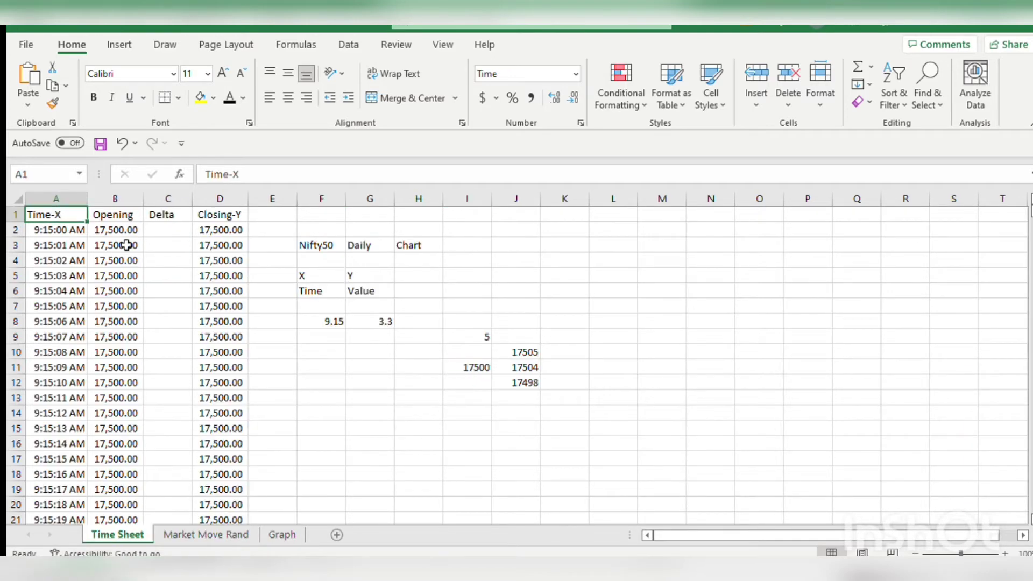
click(175, 534)
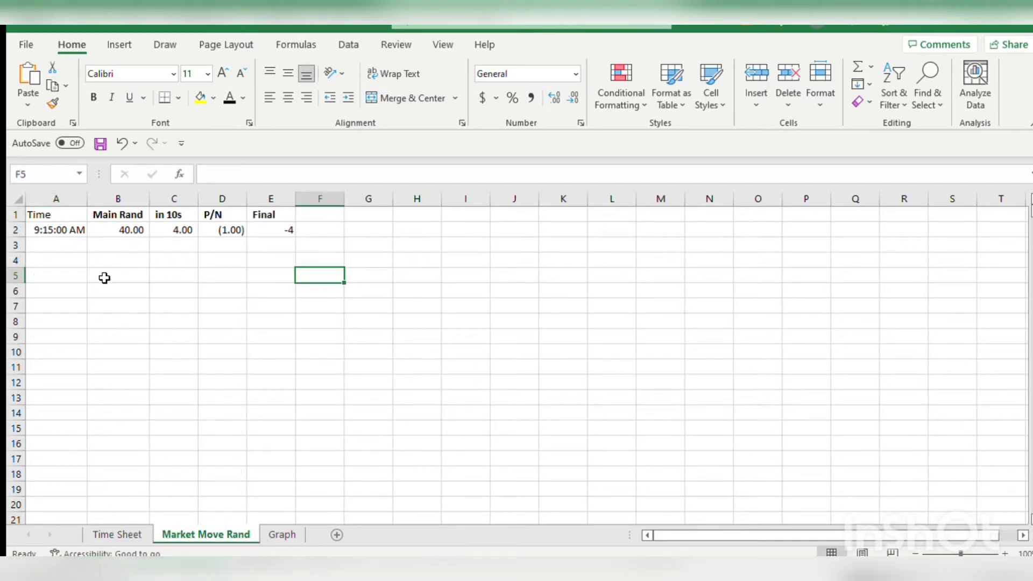
Copy all Time-X entries from A2 down on the Time Sheet into the Time column of Market Move Rand, starting at A2.
click(116, 534)
click(83, 231)
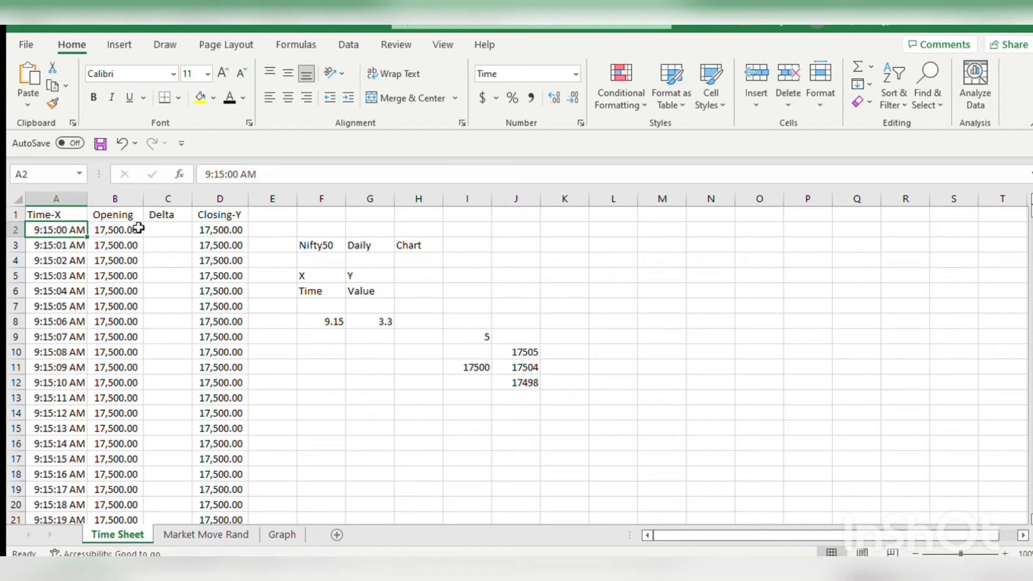
key(ctrl+shift+Down)
key(ctrl+c)
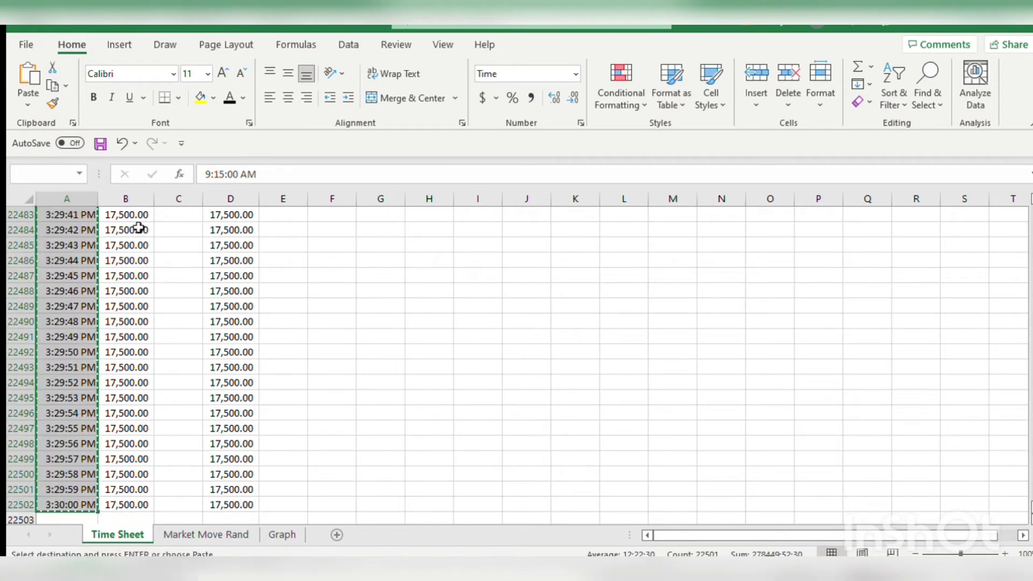
click(195, 536)
click(41, 242)
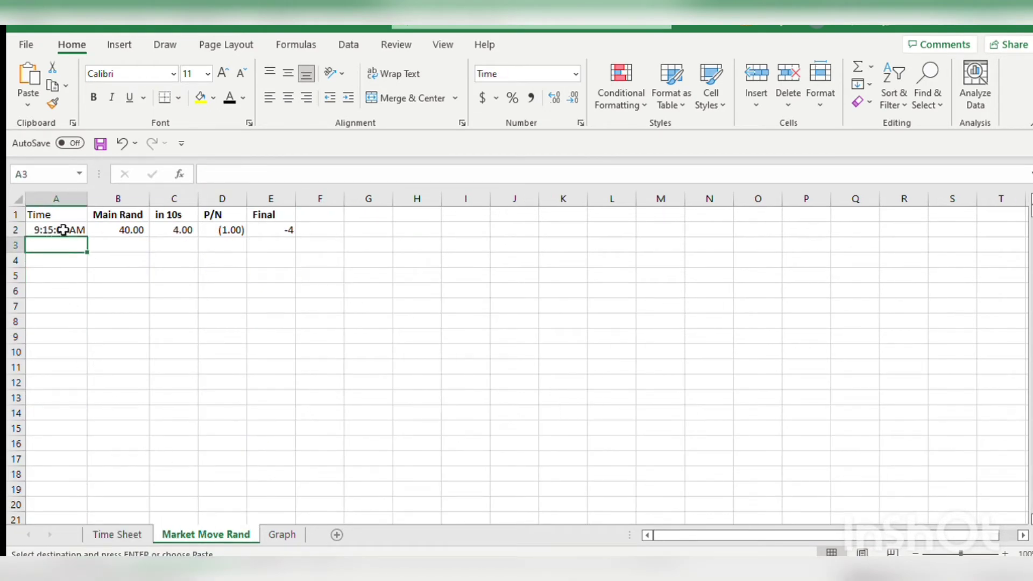
click(63, 230)
key(ctrl+v)
click(184, 282)
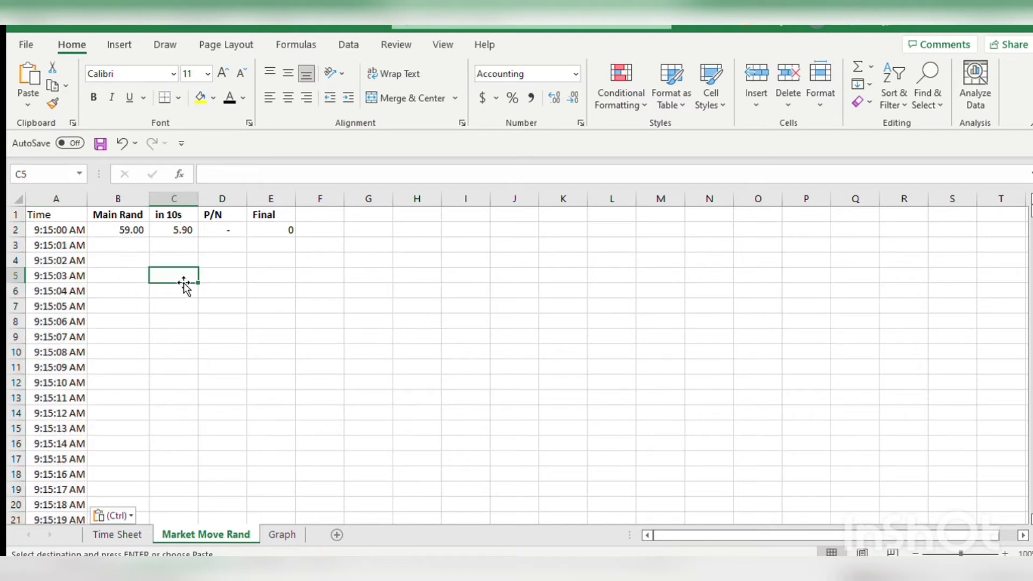
Enter the trial formula =RAND() in cell C4 of the Market Move Rand sheet.
click(106, 230)
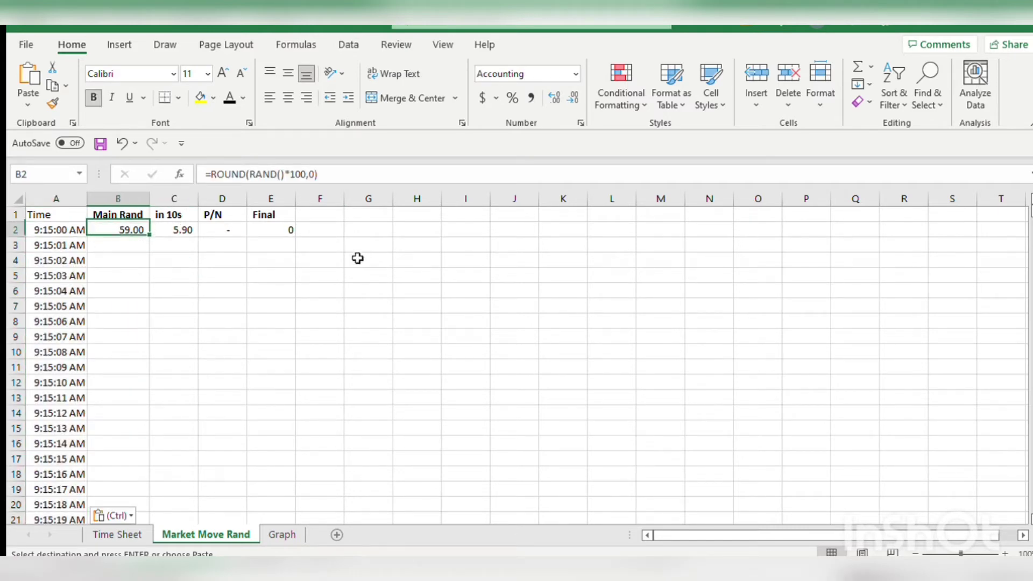
key(Down)
key(Down)
key(Right)
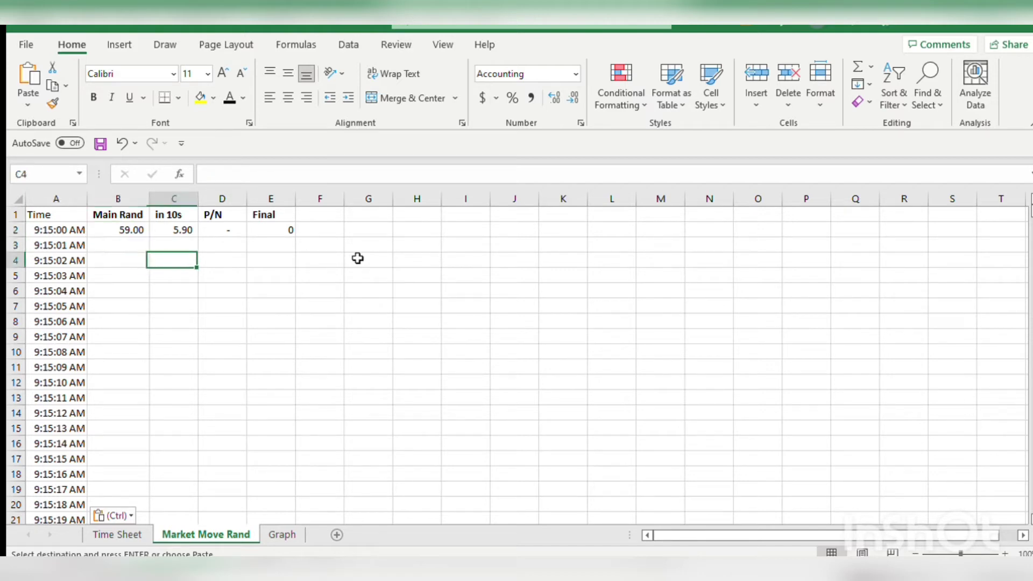
text(=)
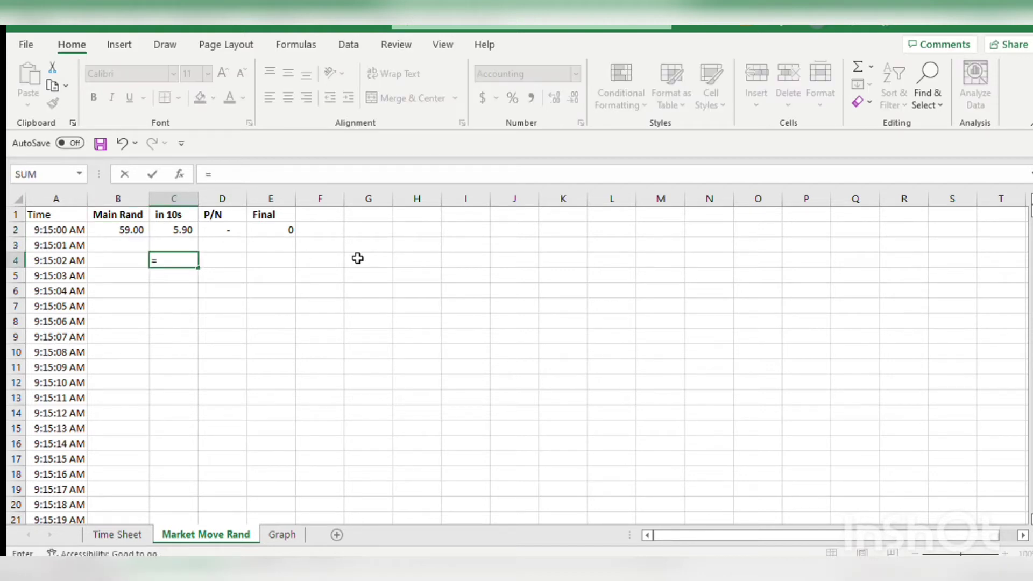
text(rand())
key(Return)
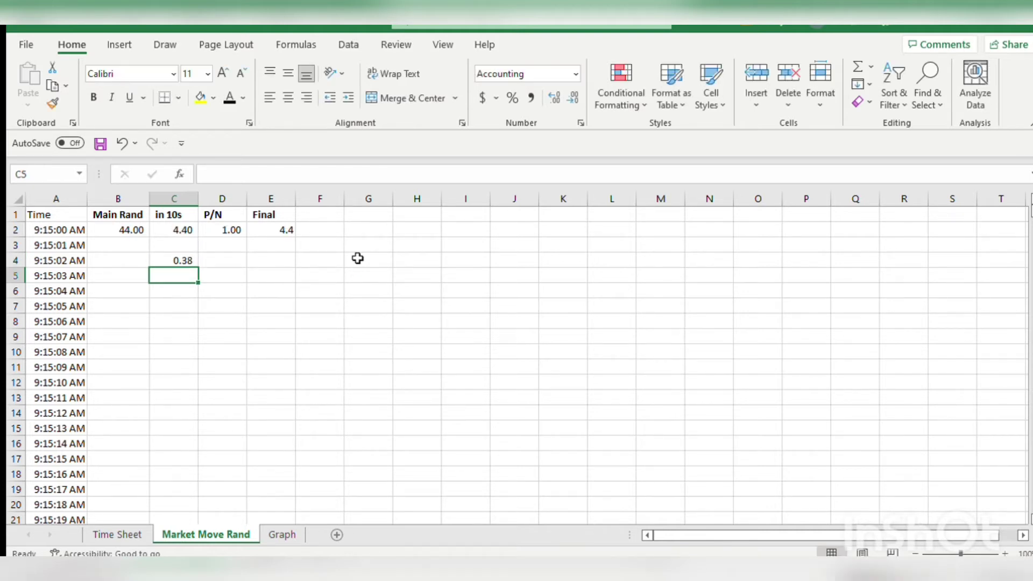
Delete the trial RAND formula from cell C4.
key(Up)
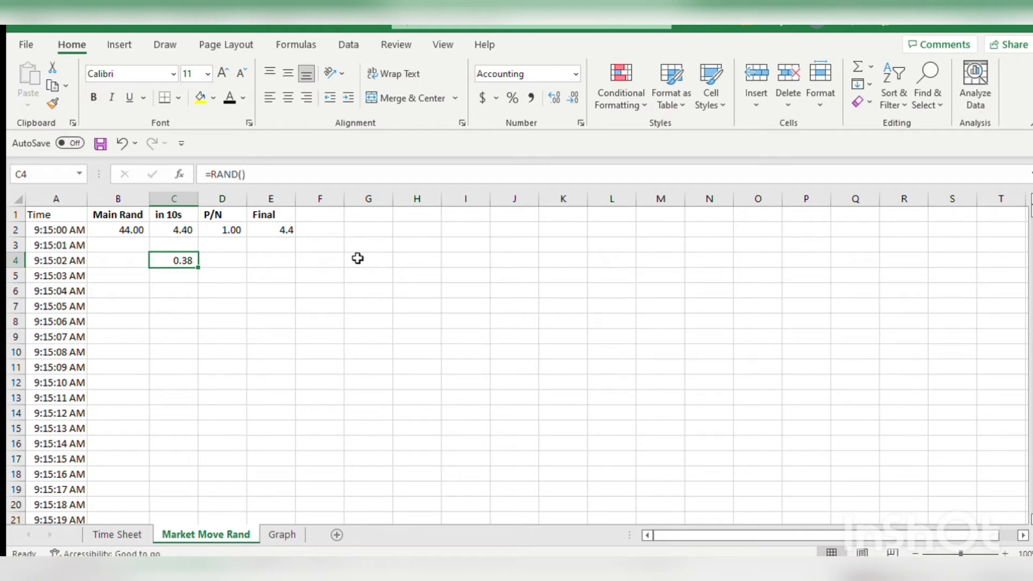
key(Down)
key(Delete)
key(Down)
key(Up)
key(Up)
key(Delete)
key(Up)
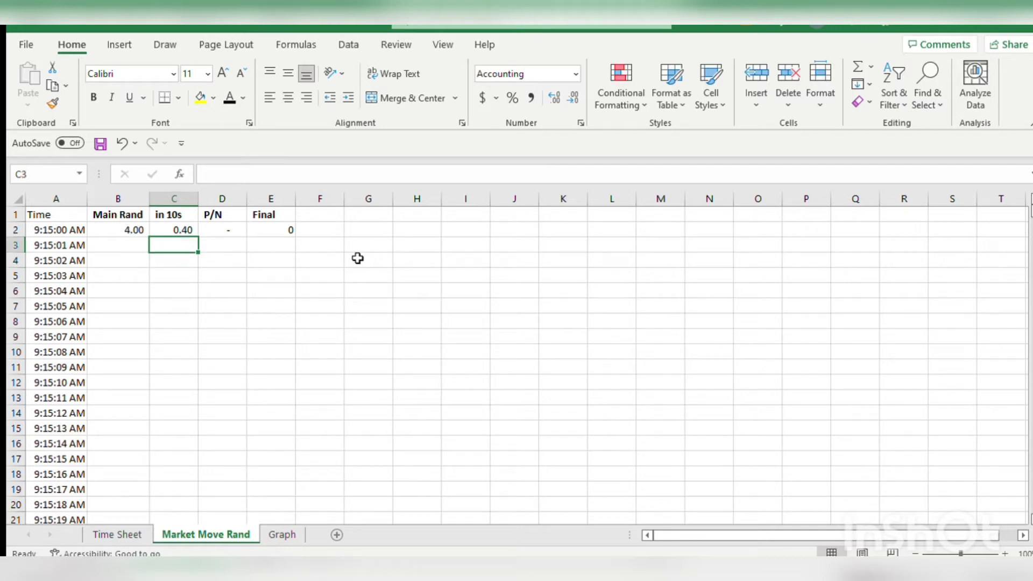
Examine the Main Rand formula in cell B2 of the Market Move Rand sheet.
key(Up)
key(Left)
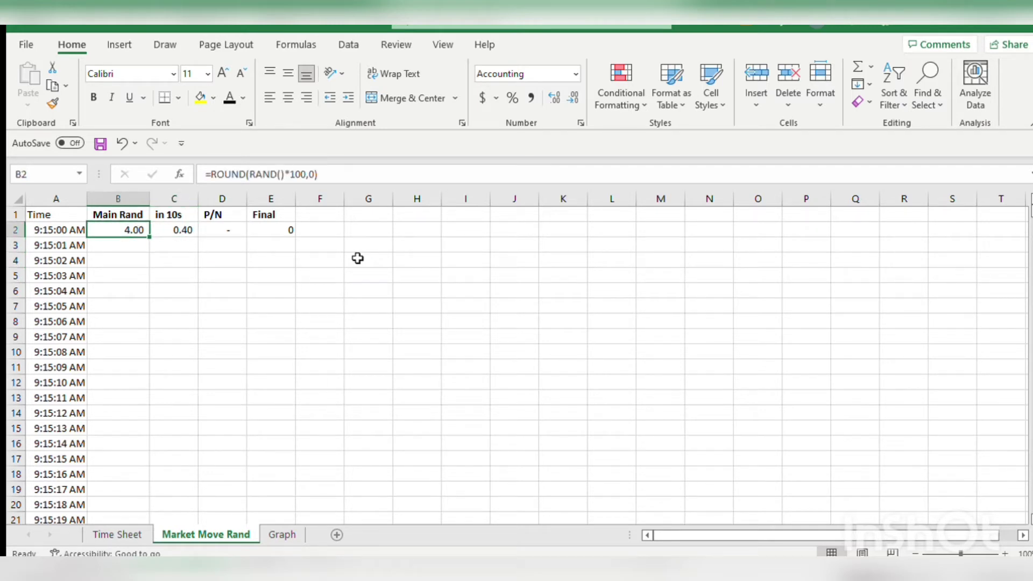
key(Down)
key(Down)
key(Right)
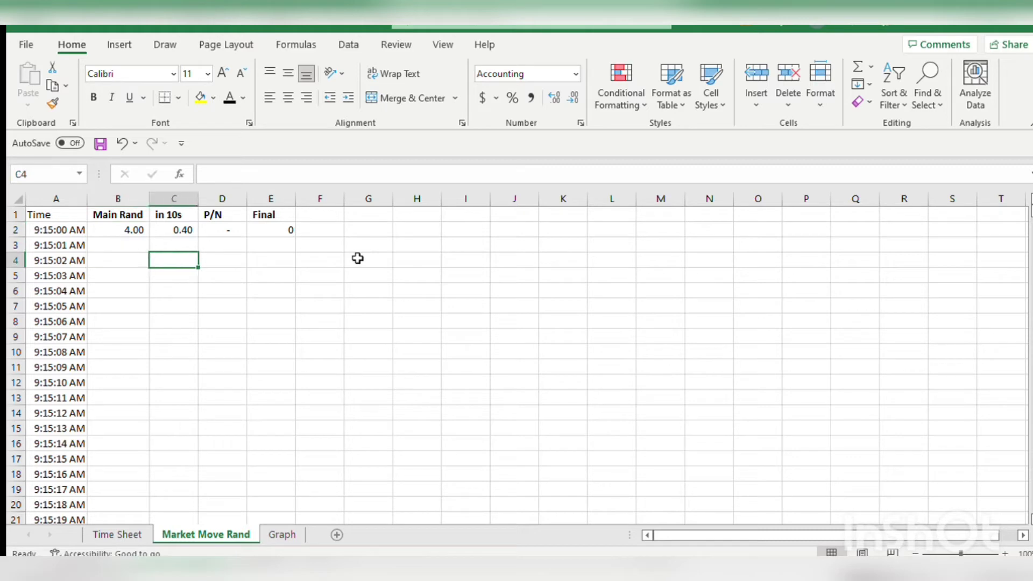
key(Up)
key(Left)
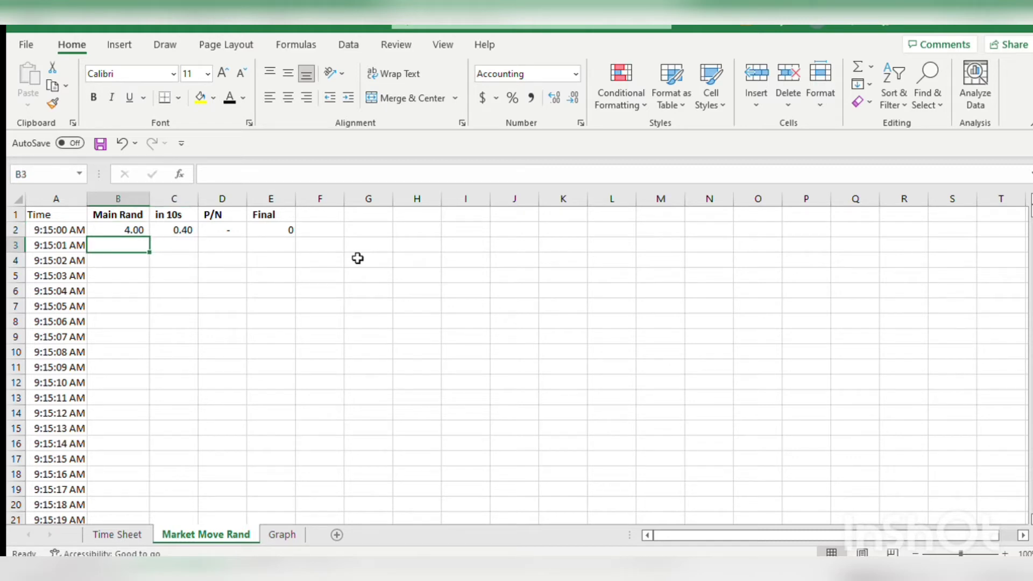
key(Right)
key(Up)
key(Left)
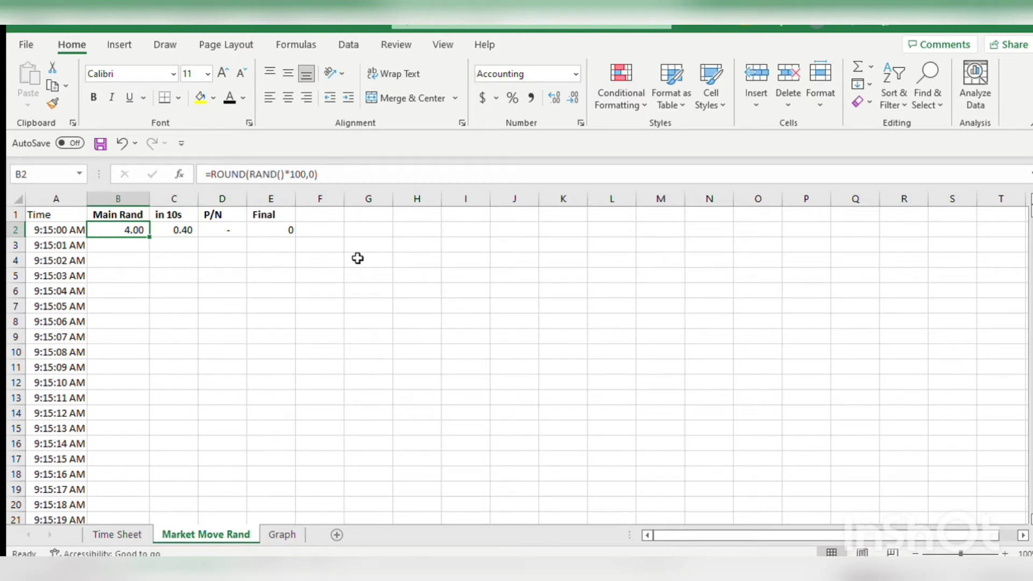
key(Down)
key(Down)
key(Right)
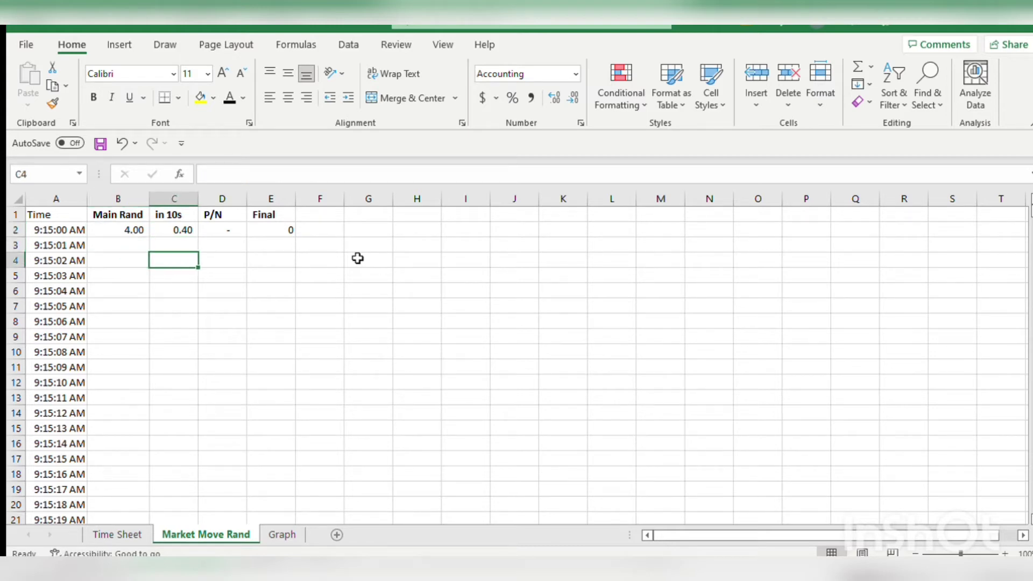
key(Up)
key(Left)
key(Down)
key(Right)
key(Up)
key(Up)
key(Left)
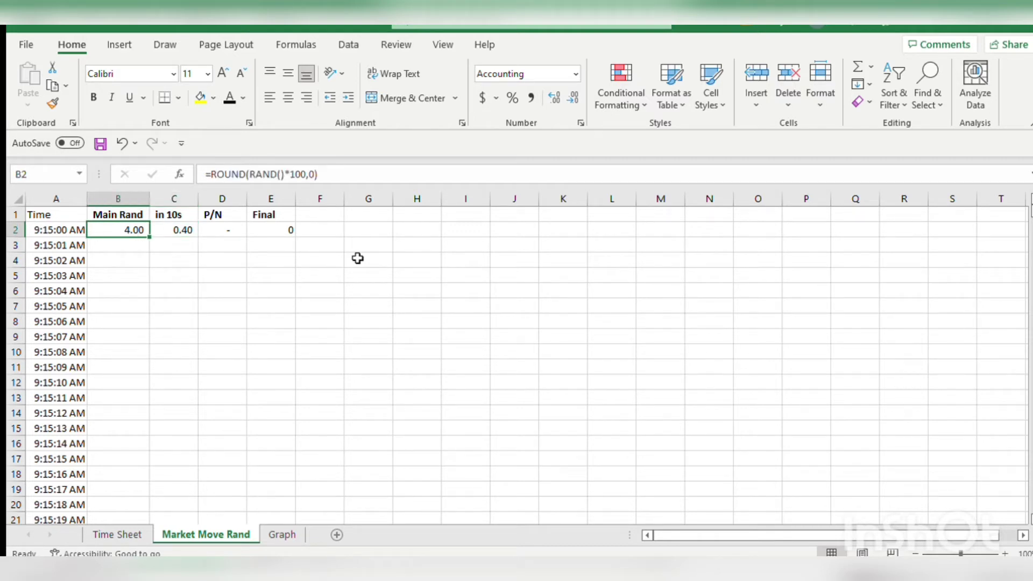
Compare the in 10s formula in C2 with the Main Rand formula in B2.
key(Down)
key(Right)
key(Up)
key(Left)
key(Right)
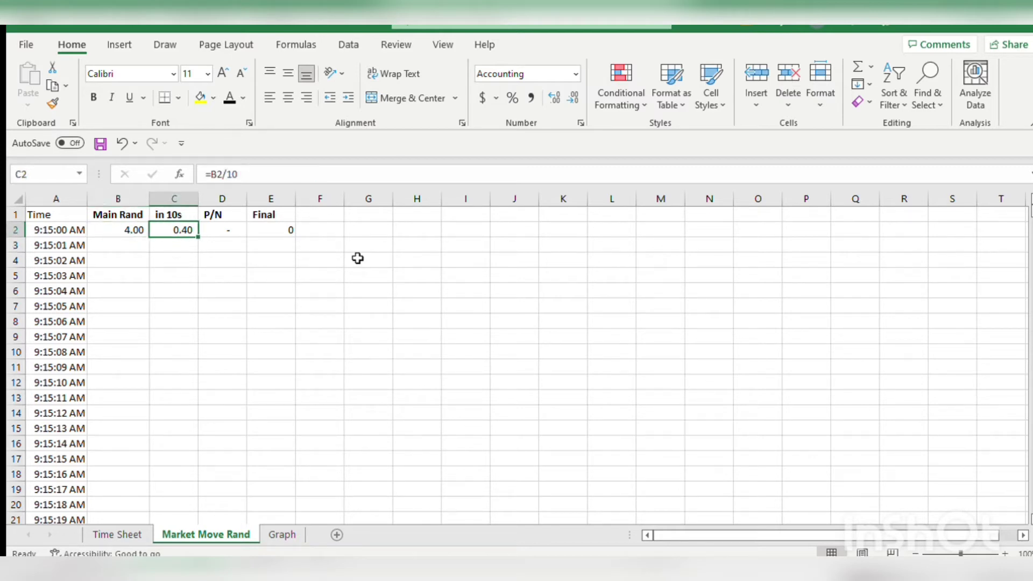
key(Down)
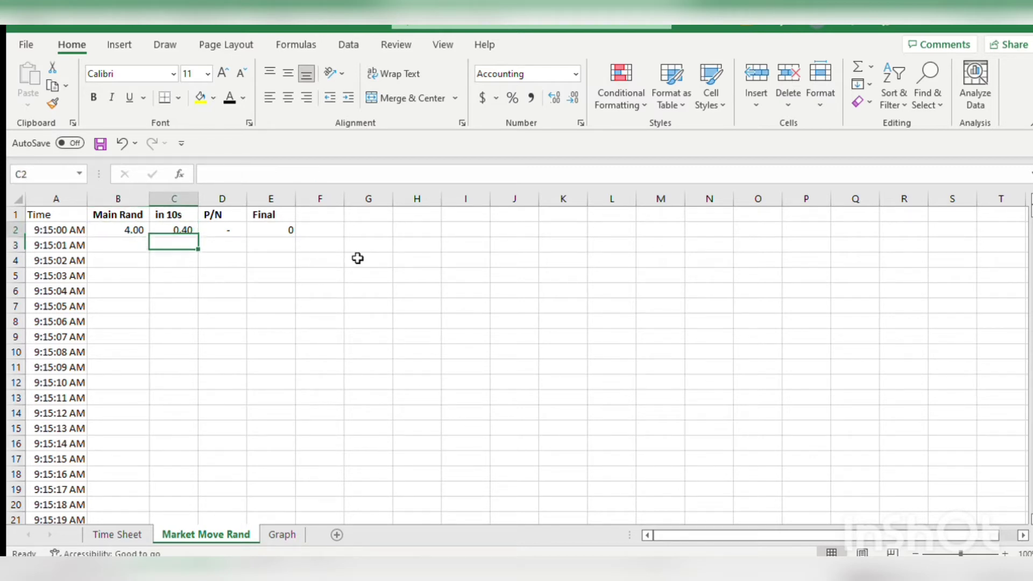
key(Up)
key(Left)
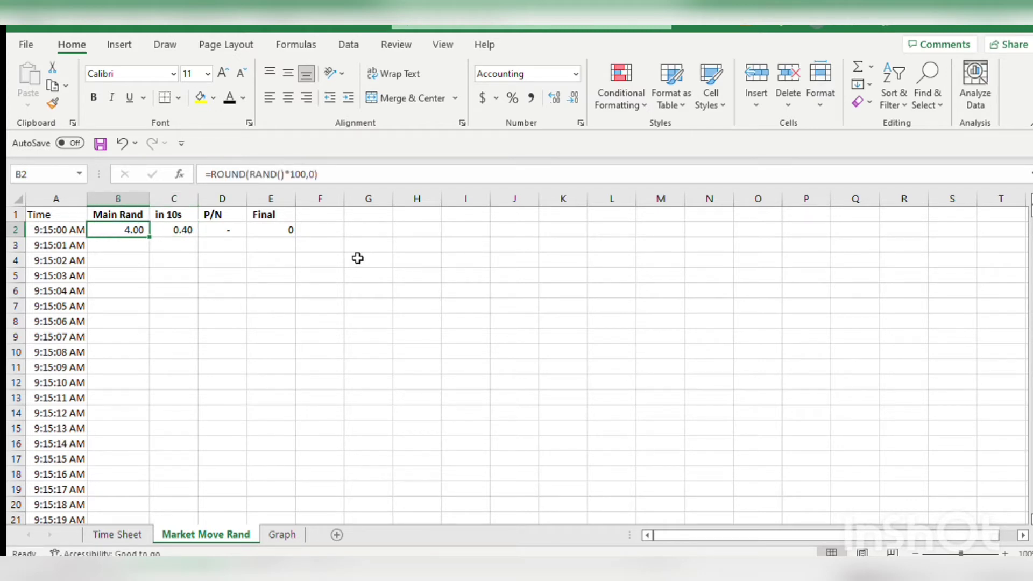
key(Right)
key(Left)
key(Right)
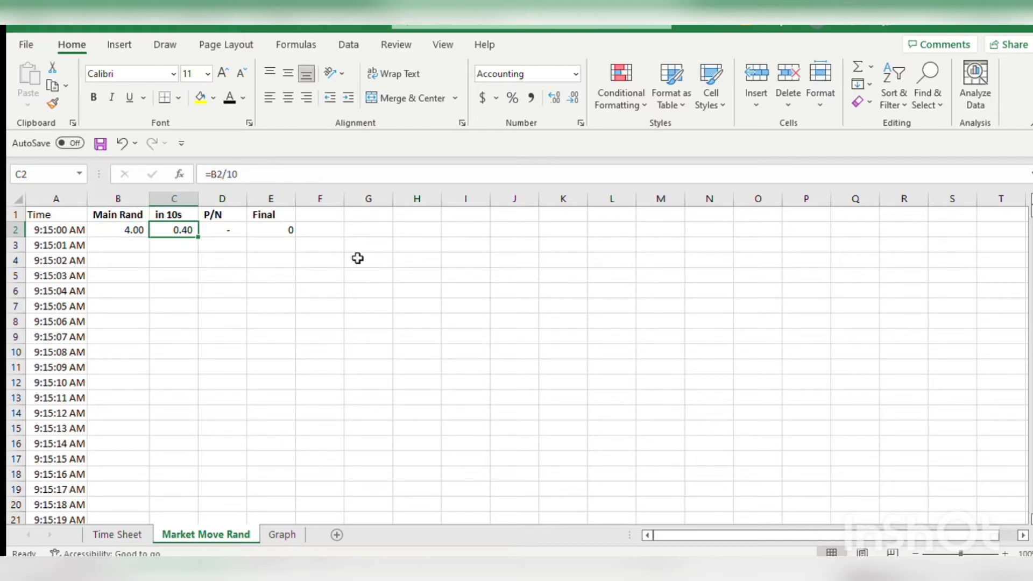
key(Left)
key(Down)
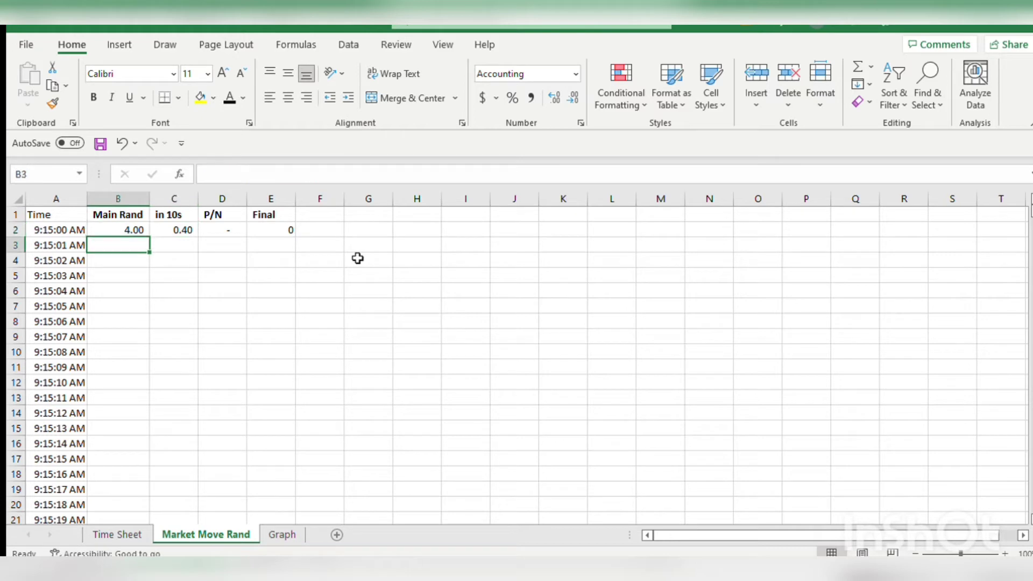
Refresh the random values and inspect the parts of the ROUND and RAND formula in B2.
key(Down)
key(Delete)
key(Up)
key(Up)
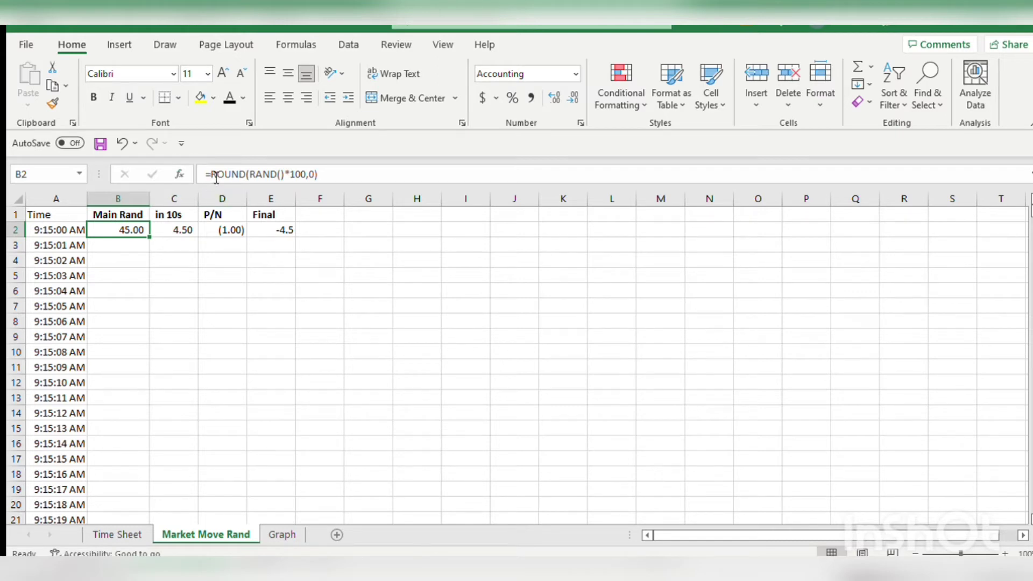
drag(249, 175, 316, 179)
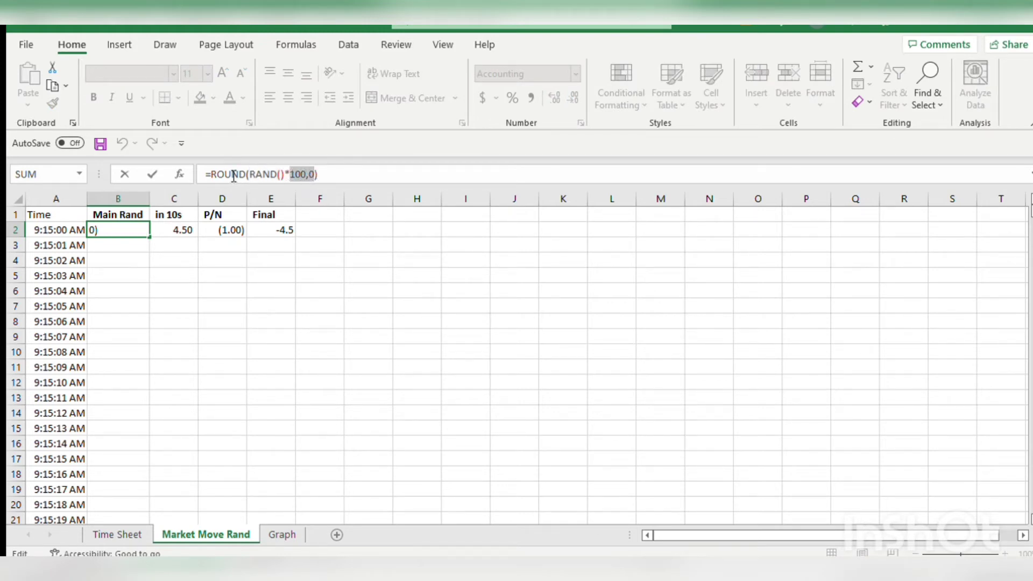
drag(210, 176, 320, 176)
click(308, 175)
click(324, 179)
click(187, 292)
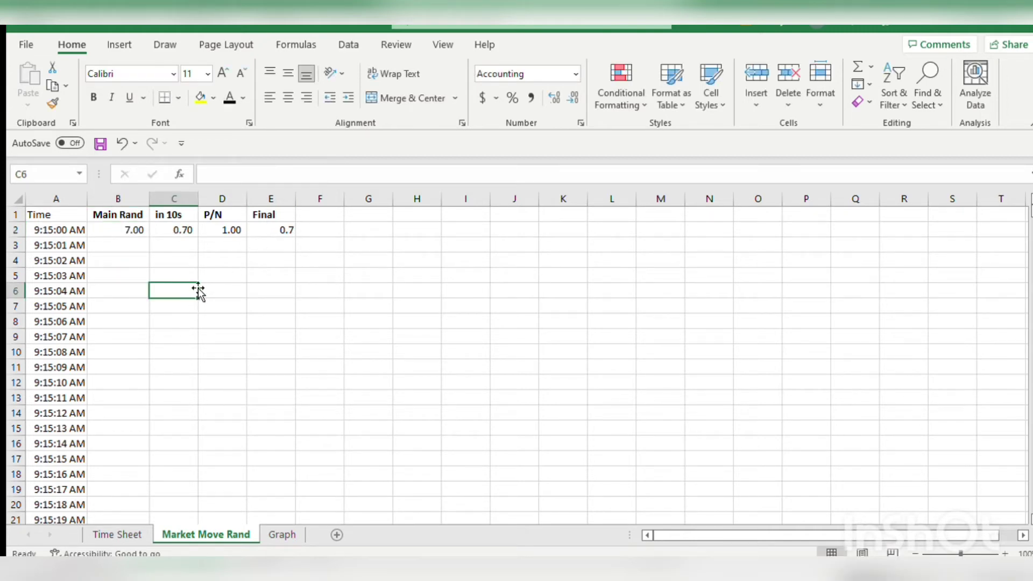
Enter the sample range 0-10 in cell C4 below the in 10s value.
key(Up)
key(Up)
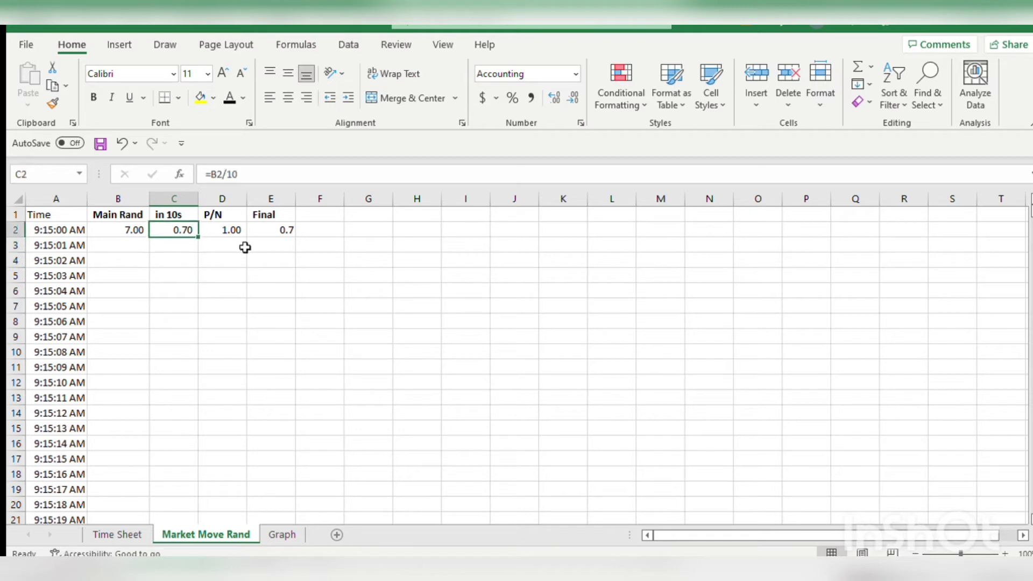
key(Left)
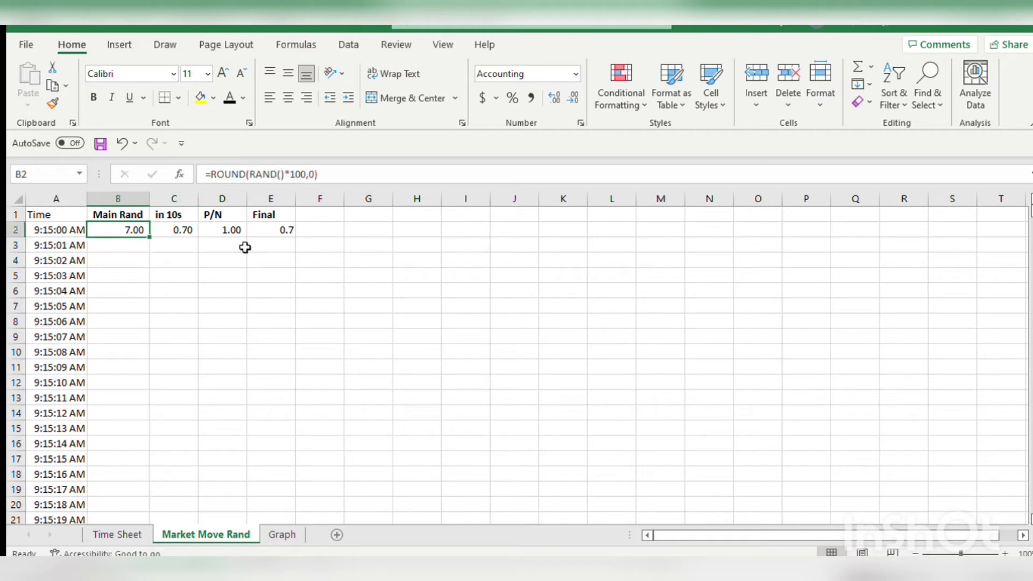
key(Right)
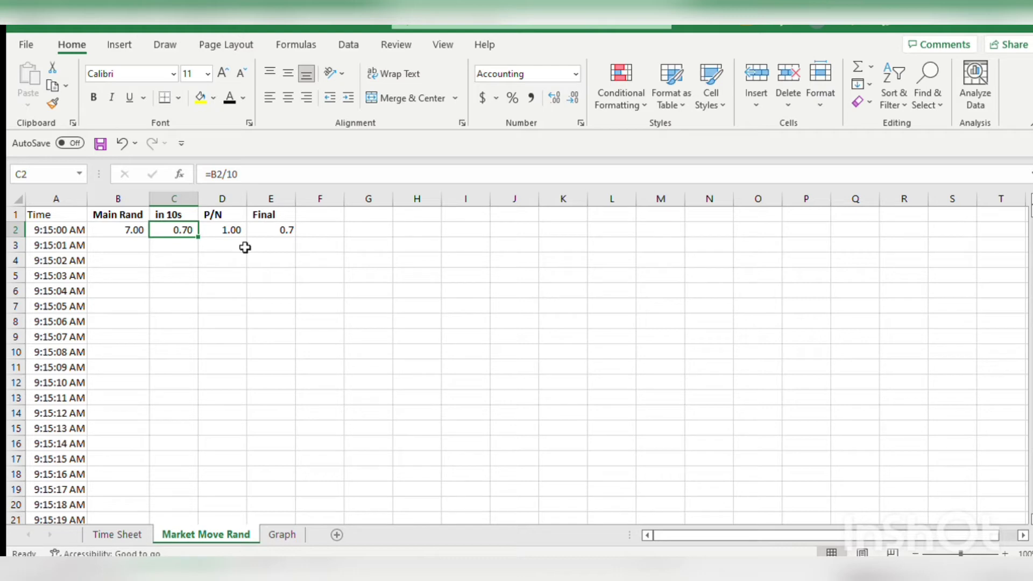
key(Down)
key(Down)
key(Right)
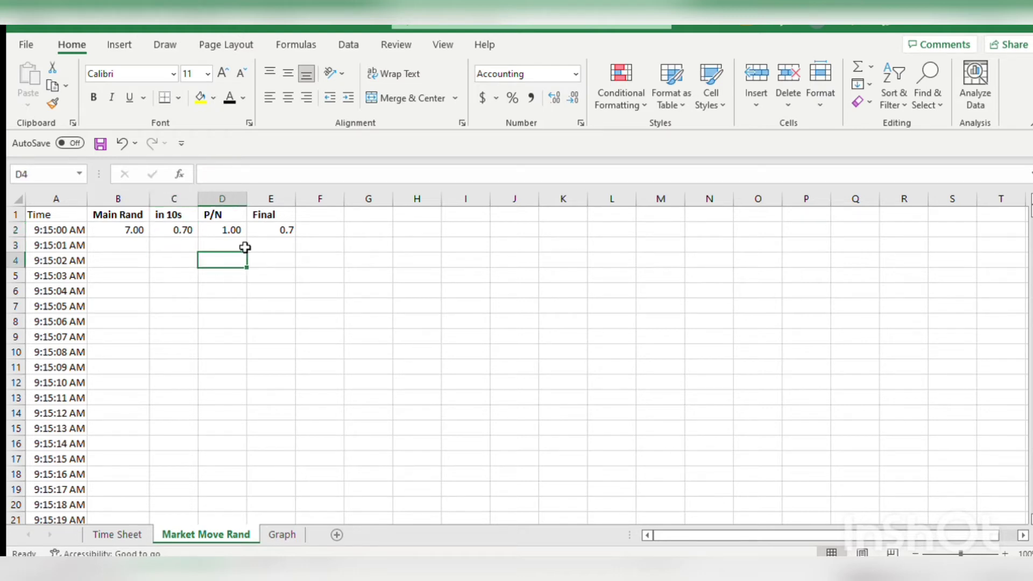
key(Left)
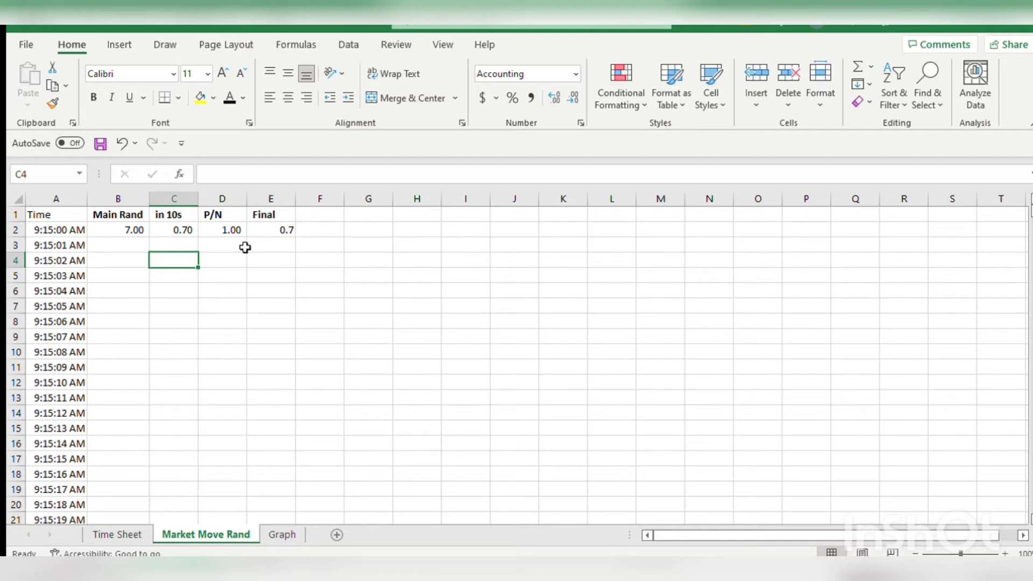
text(0)
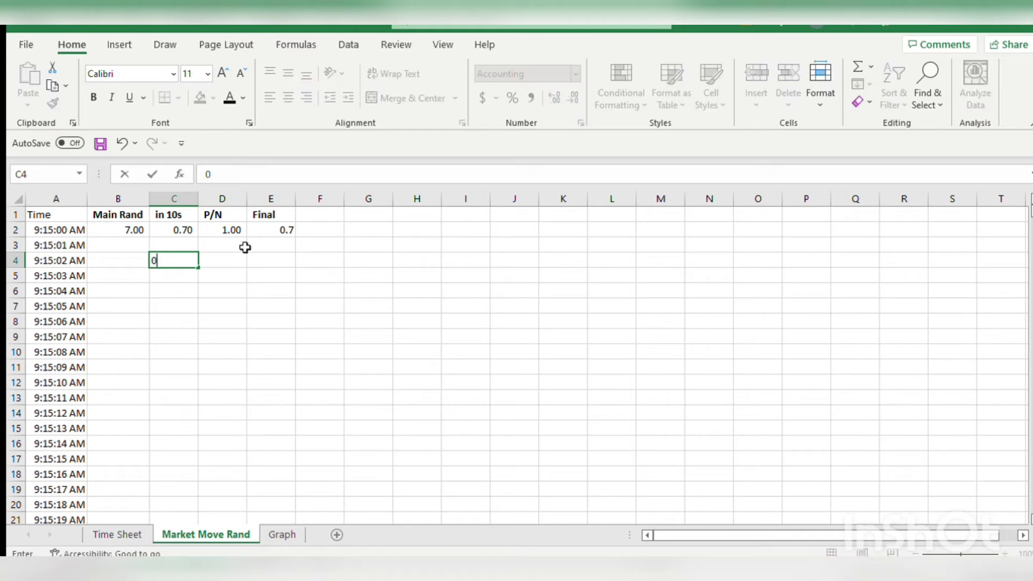
text(-10)
key(Return)
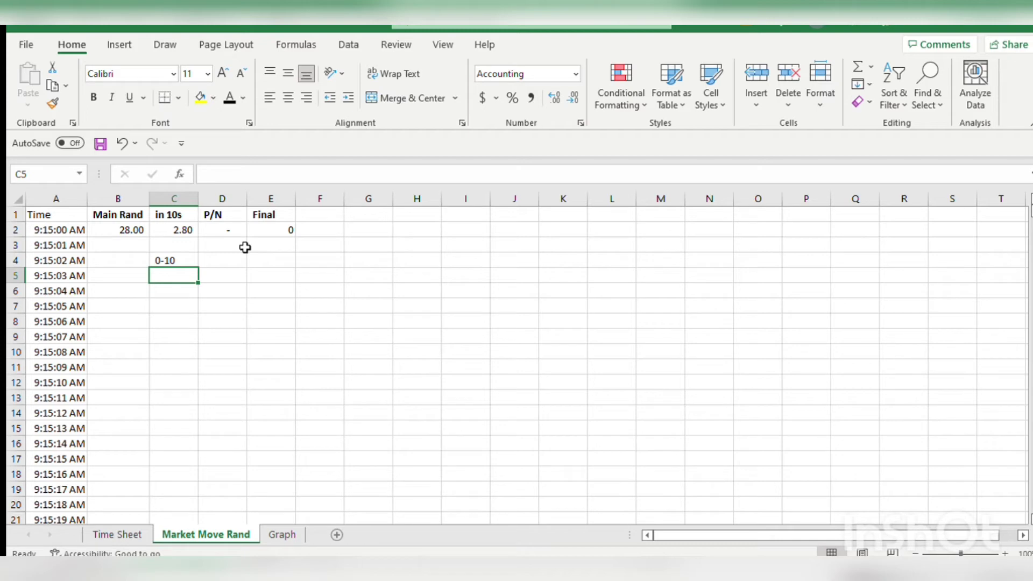
Clear the sample range note from cell C4.
key(Up)
key(Down)
key(Up)
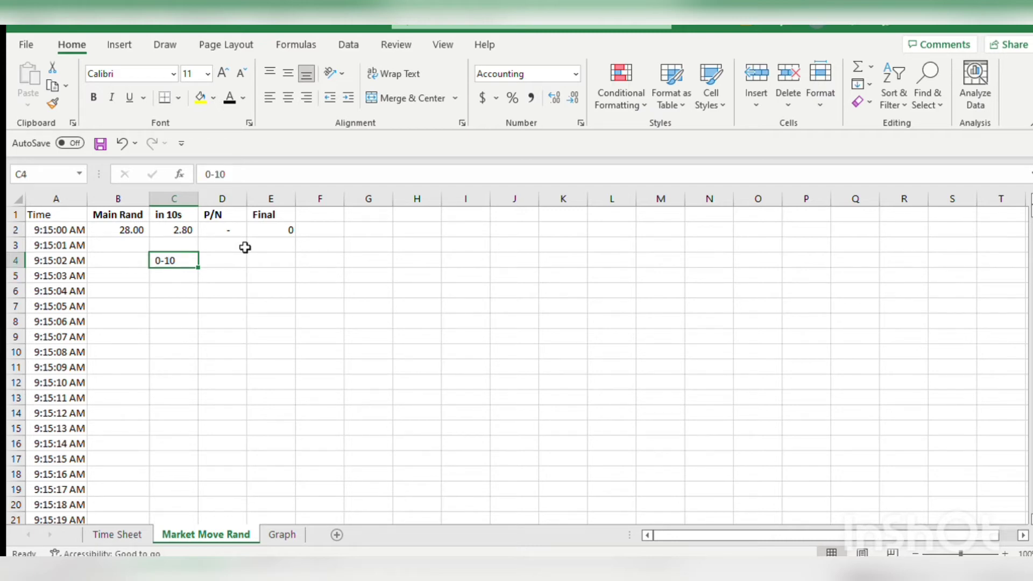
key(Up)
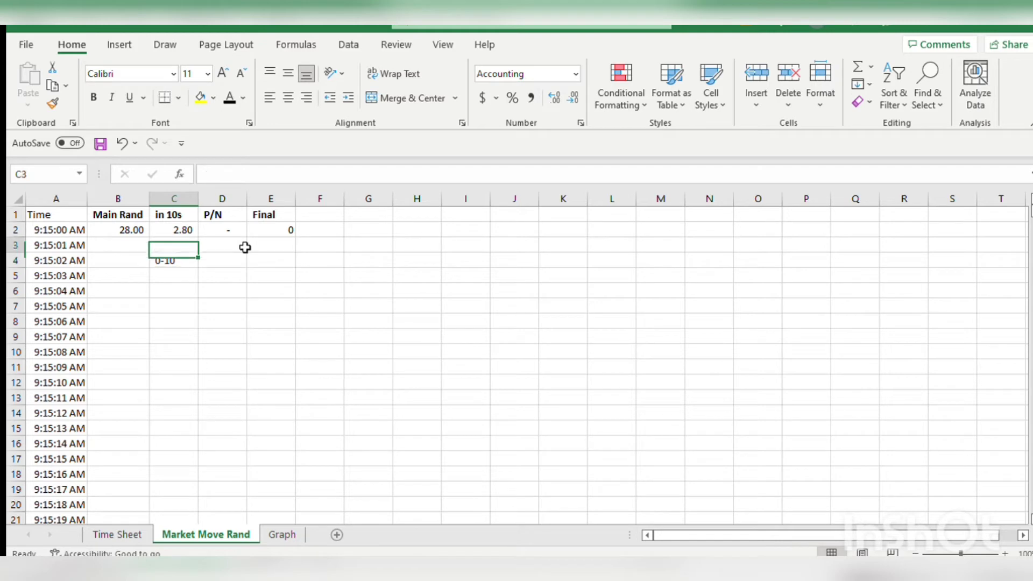
key(Down)
key(Up)
key(Down)
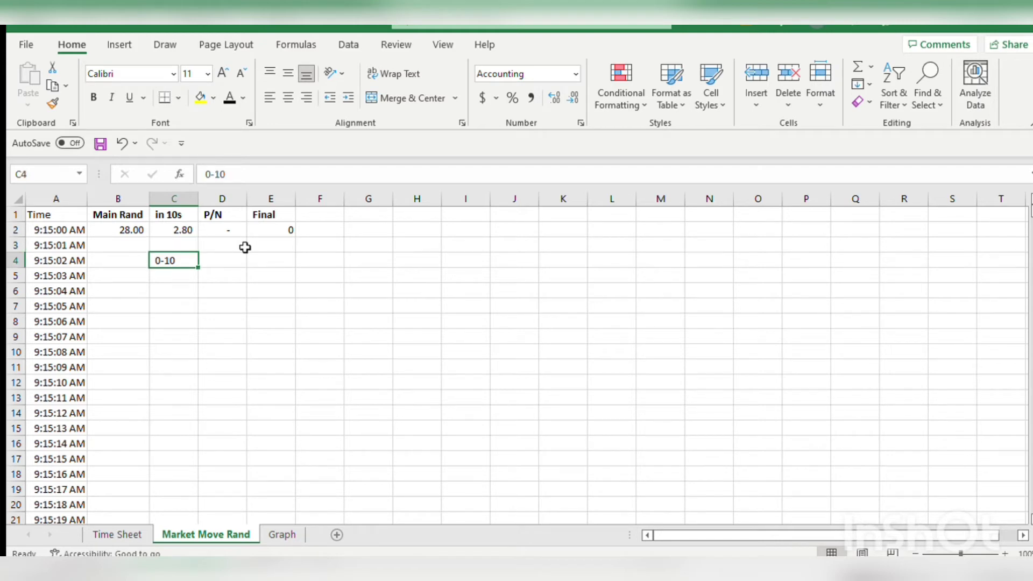
key(Delete)
key(Up)
key(Up)
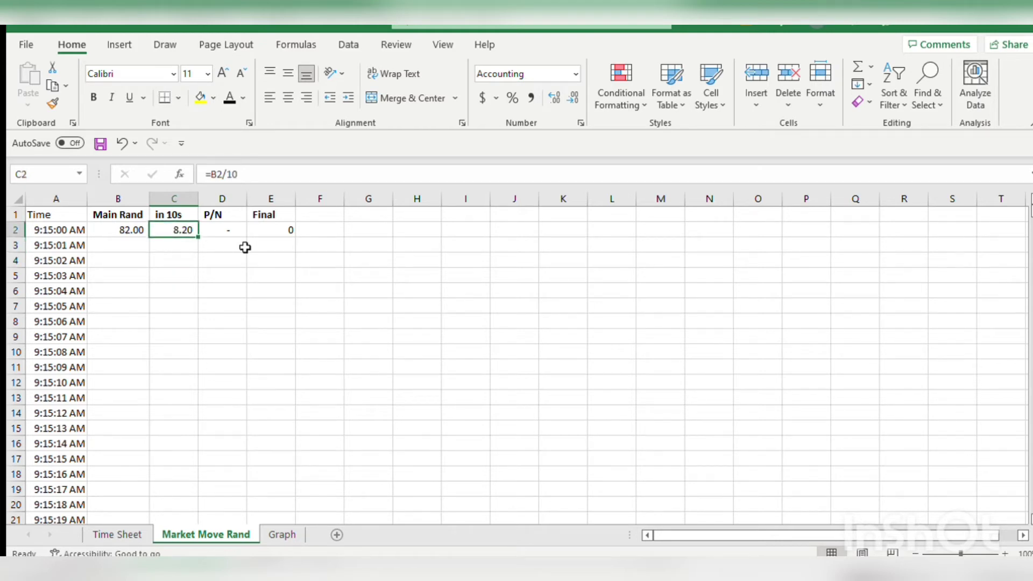
Examine the P/N formula in D2 and the Final formula in E2.
key(Right)
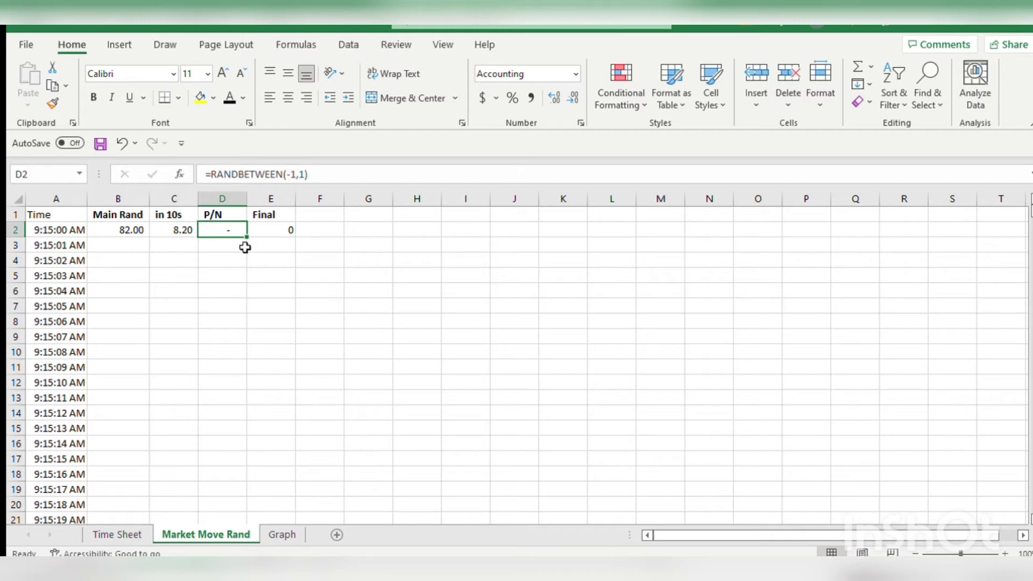
key(Left)
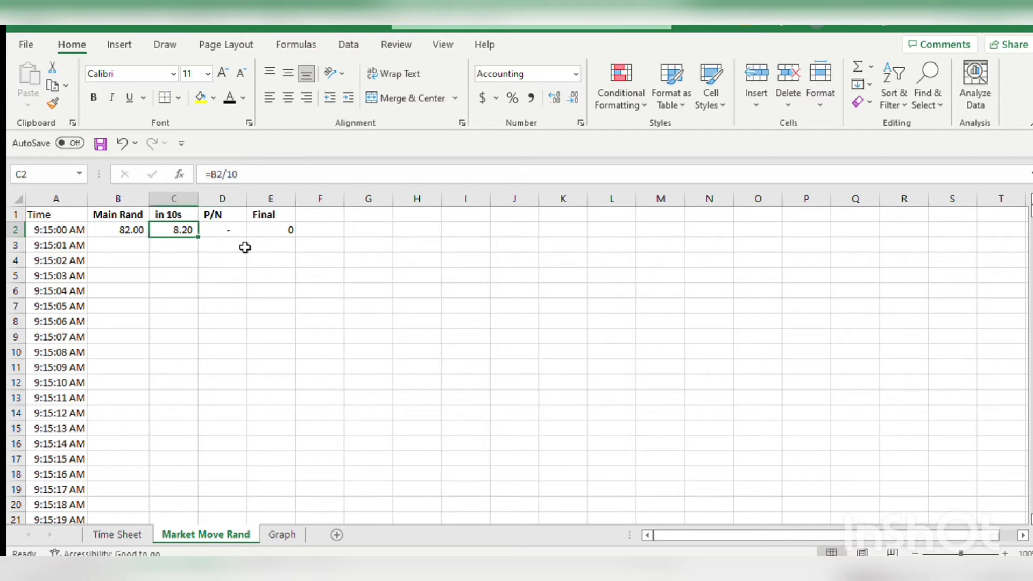
key(Right)
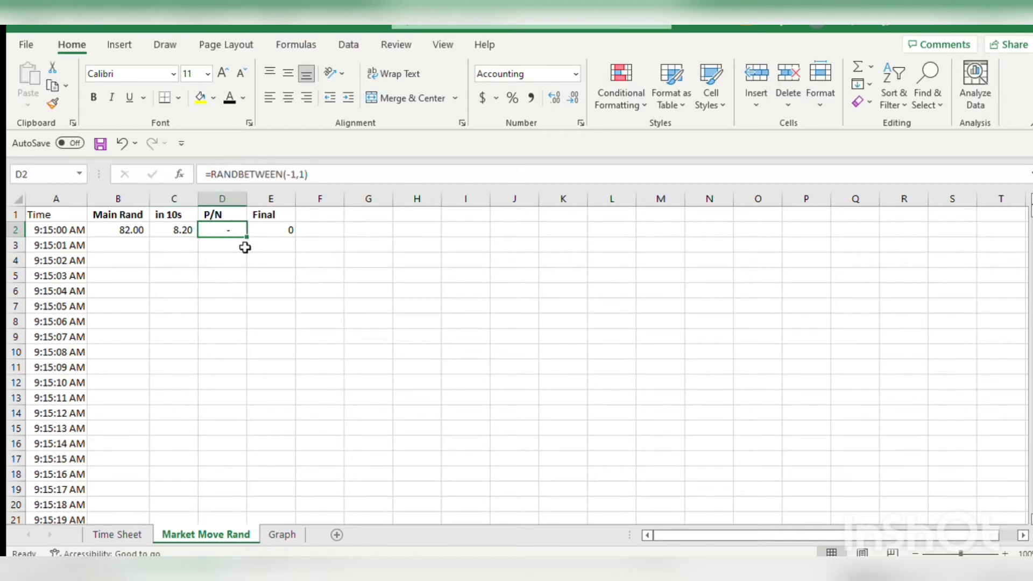
key(Right)
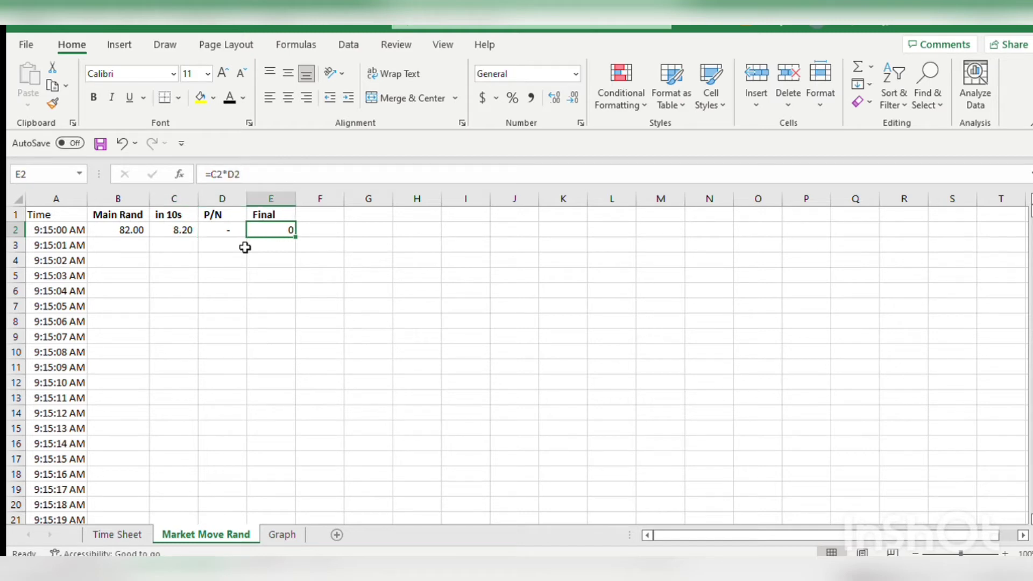
Review the in 10s formula in C2 and the P/N formula in D2.
key(Left)
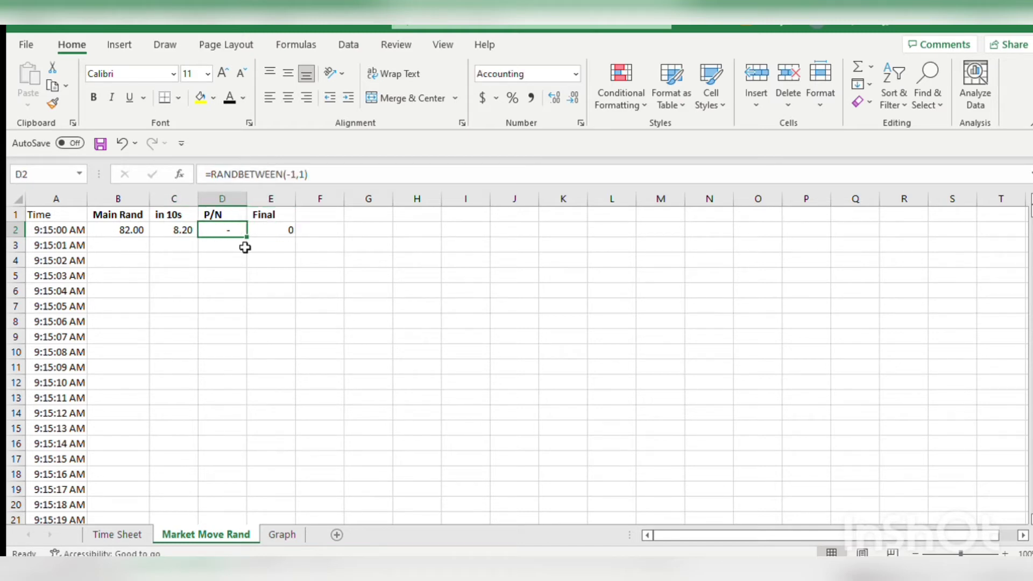
key(Left)
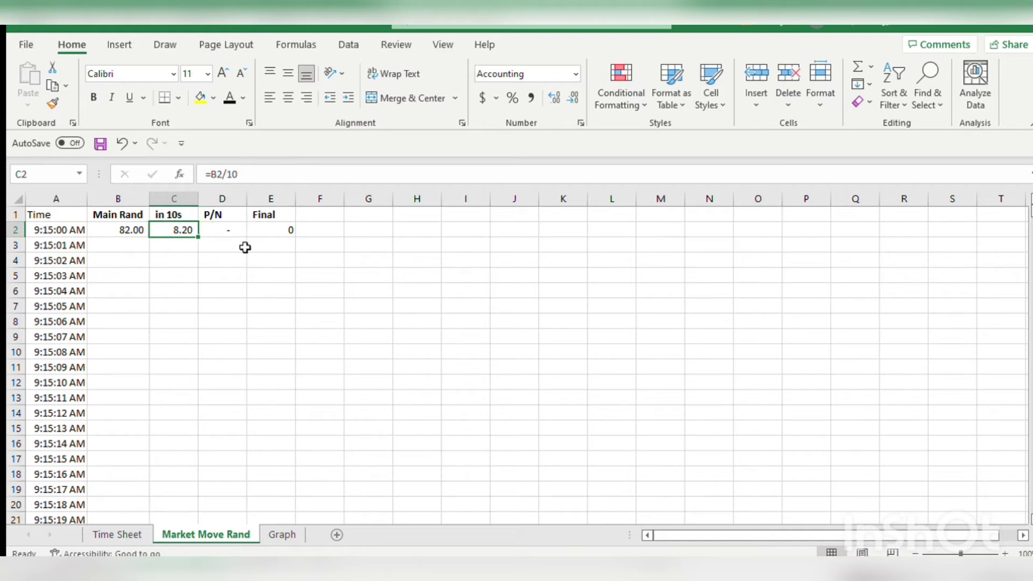
key(Right)
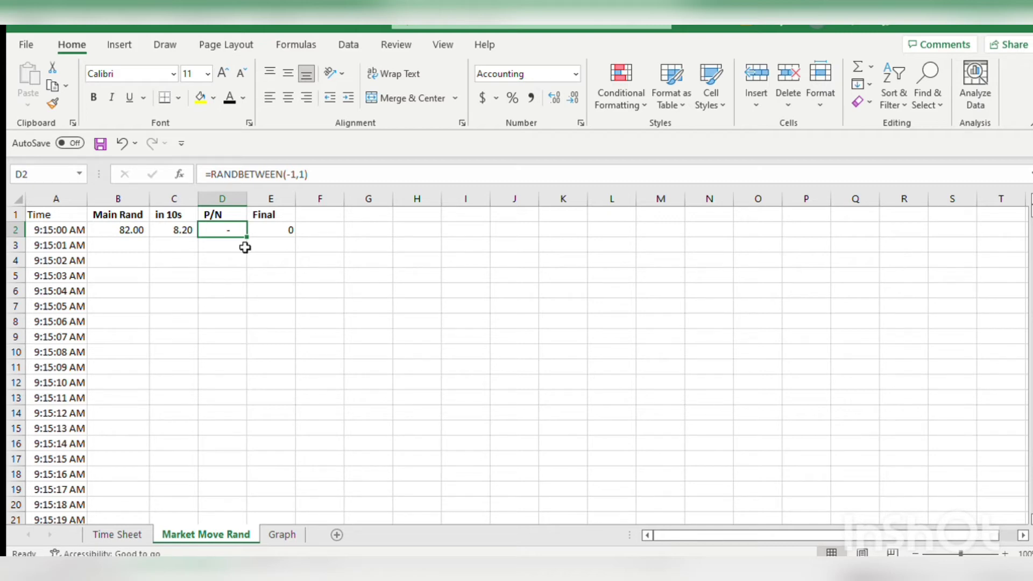
Enter the sample signs +, - and 0 in cells D4 to D6 below the P/N value.
key(Down)
key(Down)
text(+)
key(Return)
text(-)
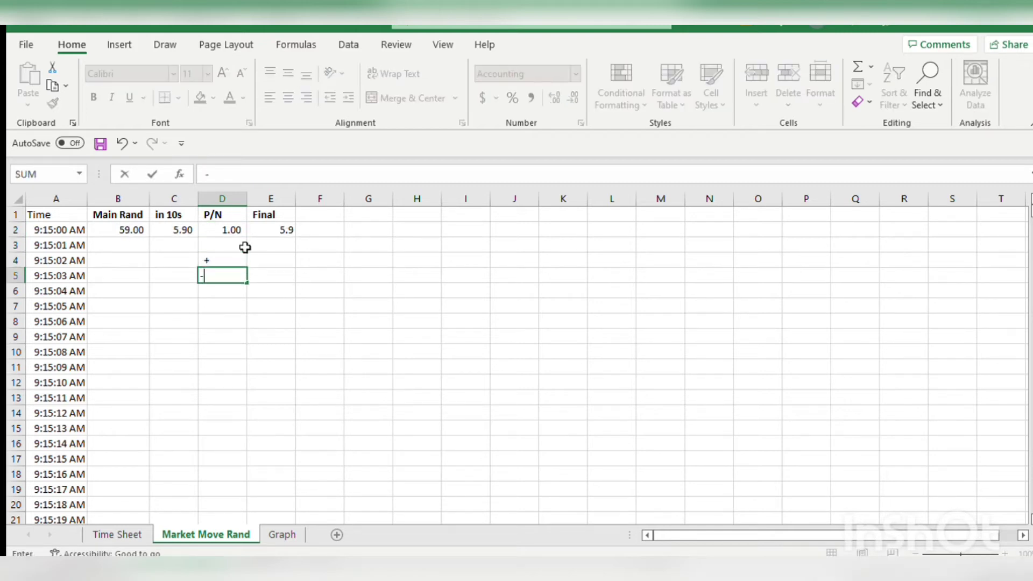
key(Return)
text(0)
key(Return)
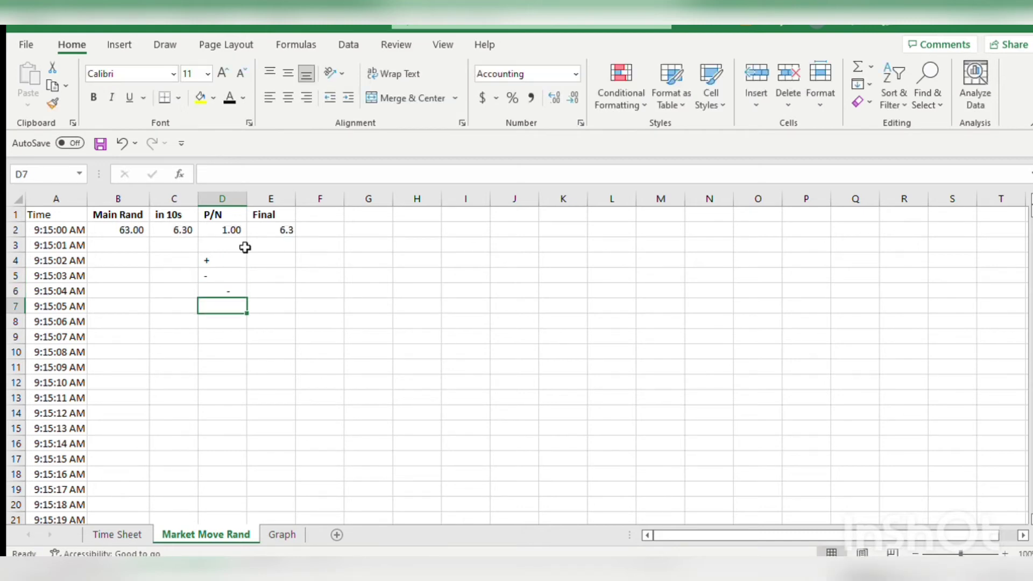
Go over the sample signs and the row 2 formulas for in 10s, P/N and Final.
key(Up)
key(Up)
key(Up)
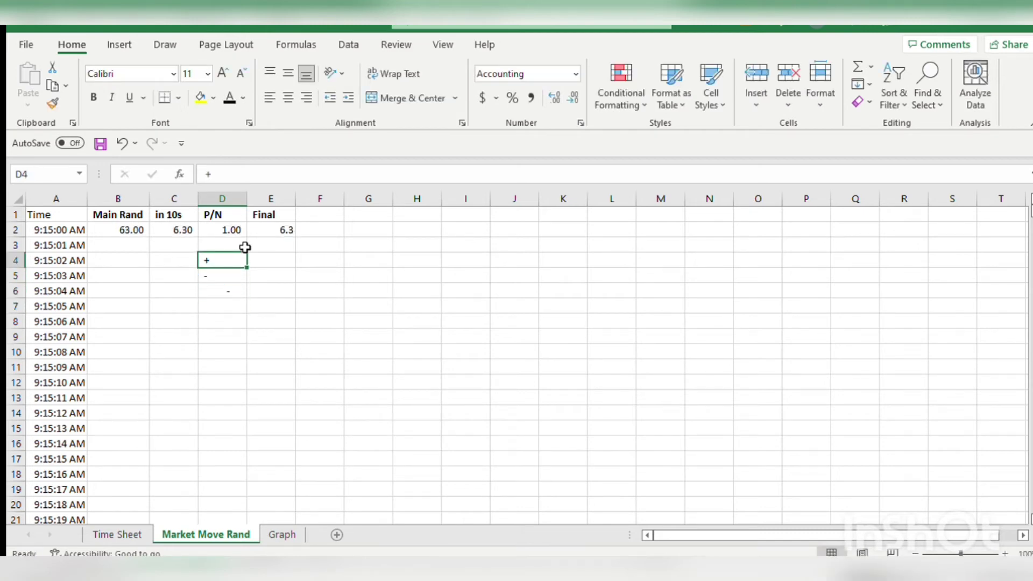
key(Up)
key(Up)
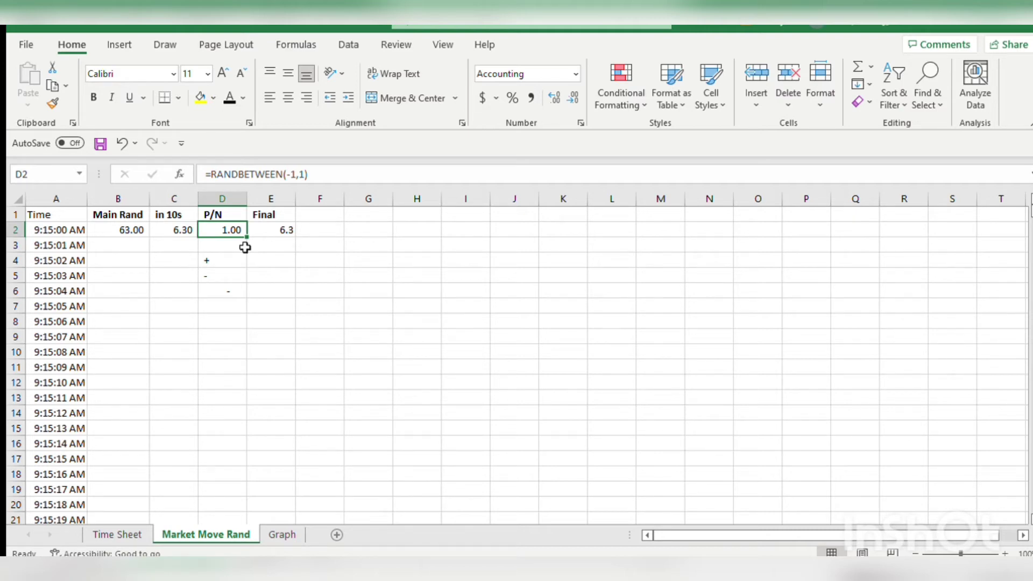
key(Left)
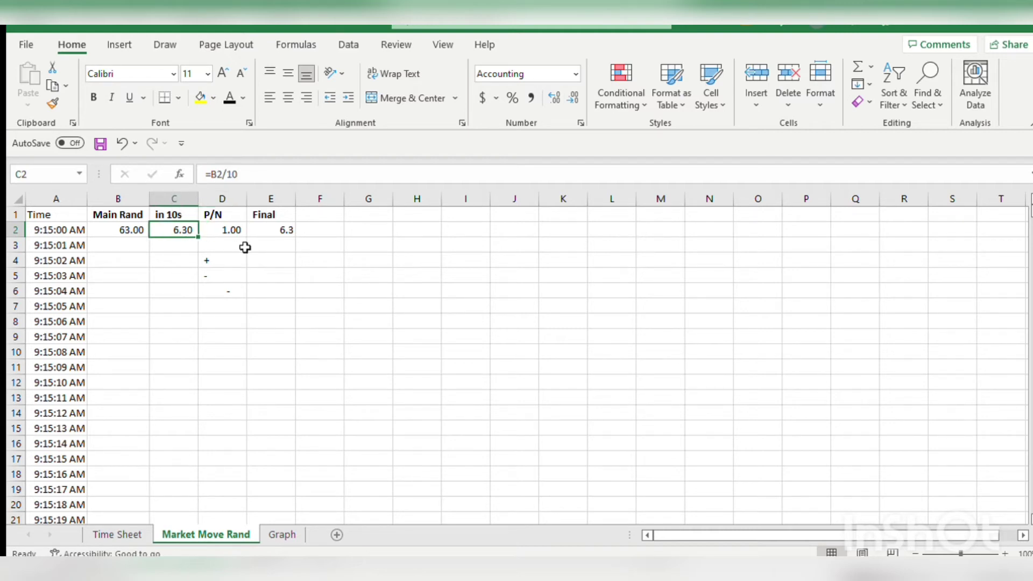
key(Right)
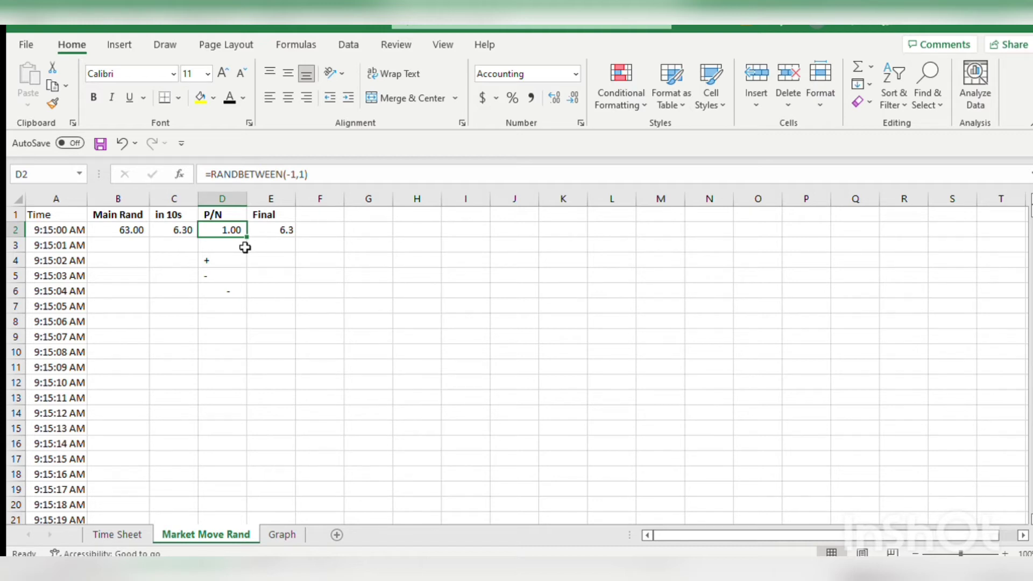
key(Right)
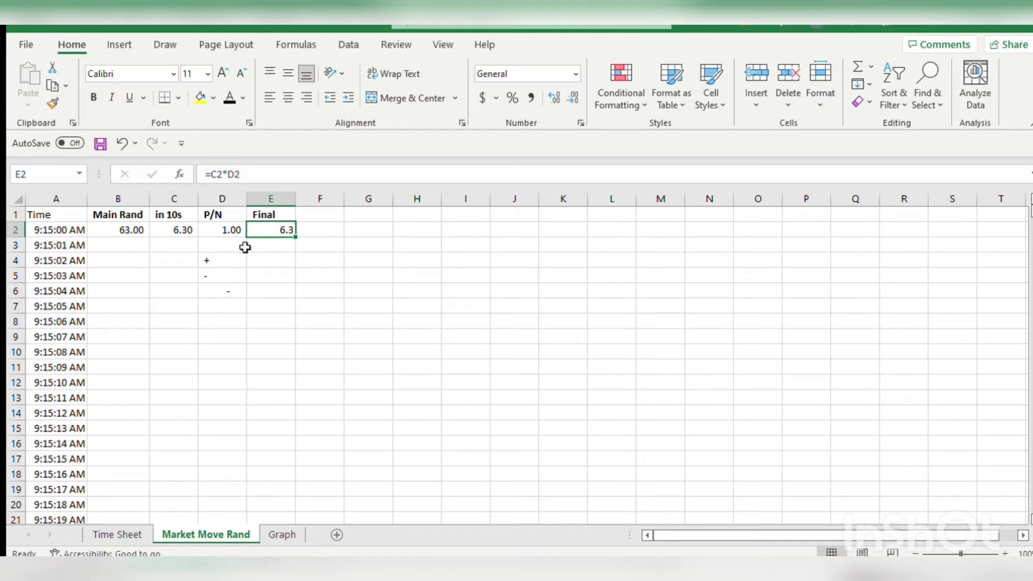
Clear the sample sign notes from cells D4 to D6.
key(Down)
key(Left)
key(Down)
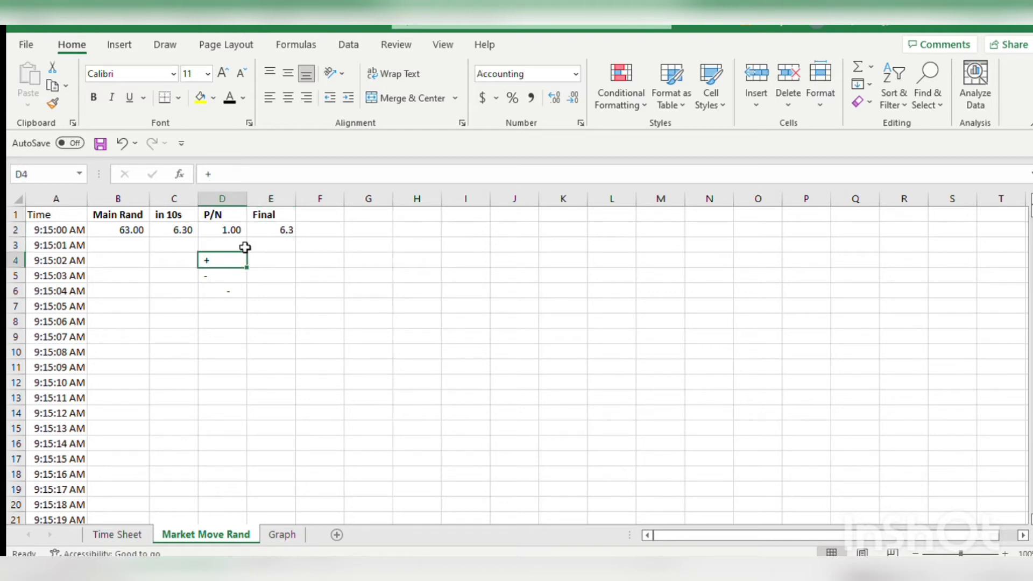
key(shift+Down)
key(Delete)
key(Right)
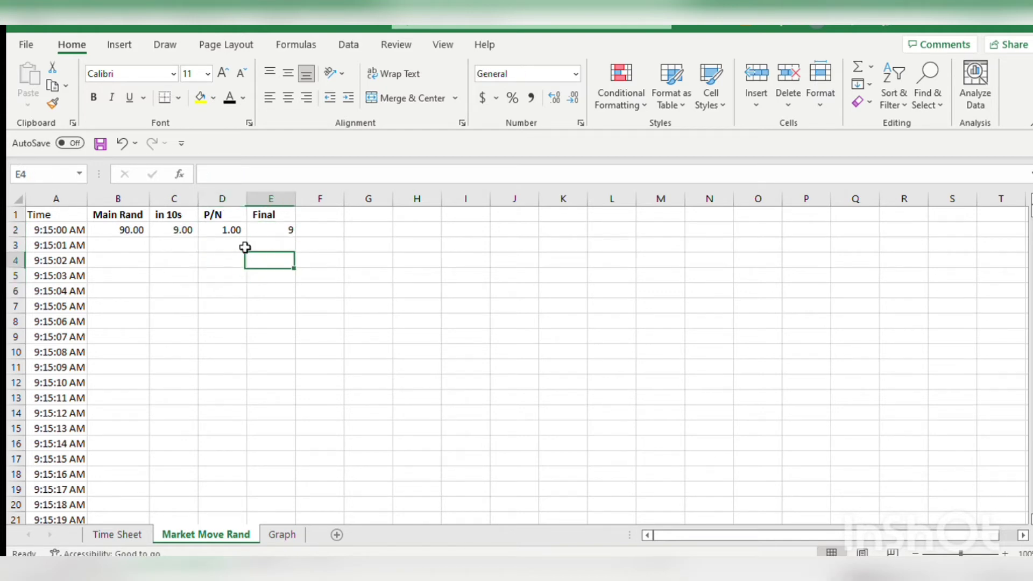
Recalculate the sheet repeatedly to observe how the random values in row 2 change.
key(Right)
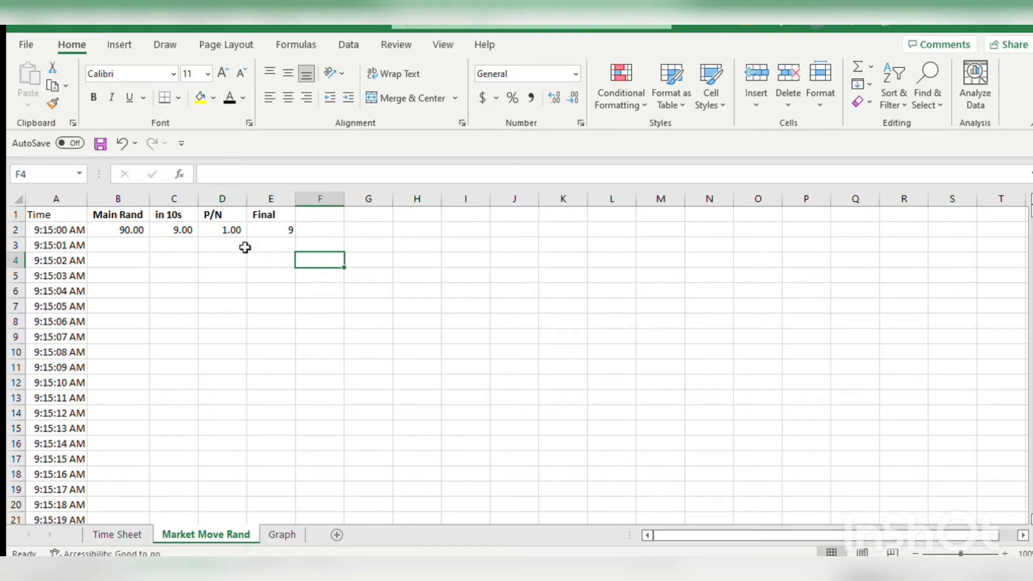
key(F9)
key(F9)
key(F9)
key(Up)
key(Left)
key(Down)
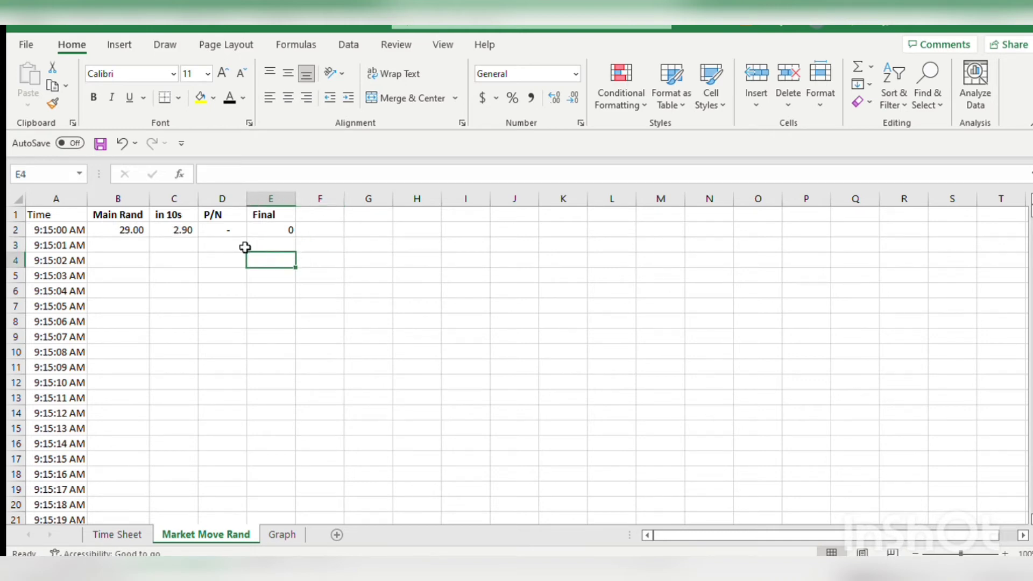
key(Right)
key(F9)
key(F9)
key(F9)
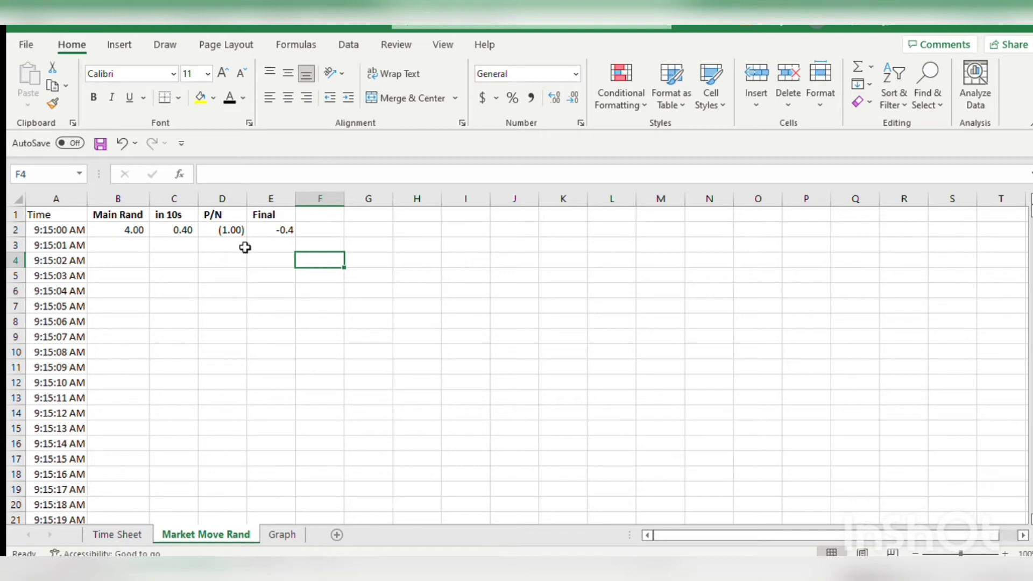
key(F9)
key(F9)
Apply the comma number style to the Final column E.
click(271, 198)
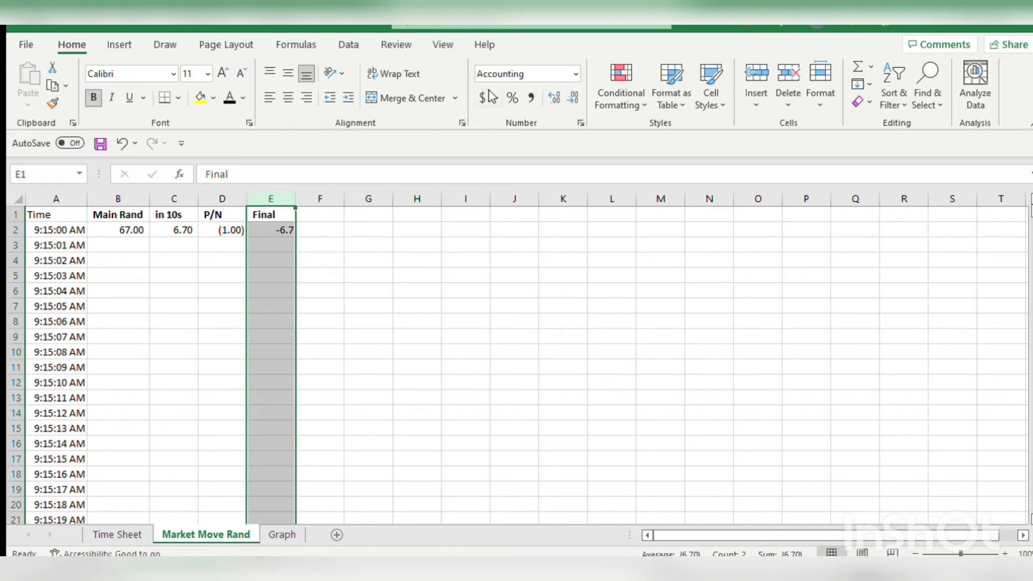
click(530, 98)
click(464, 260)
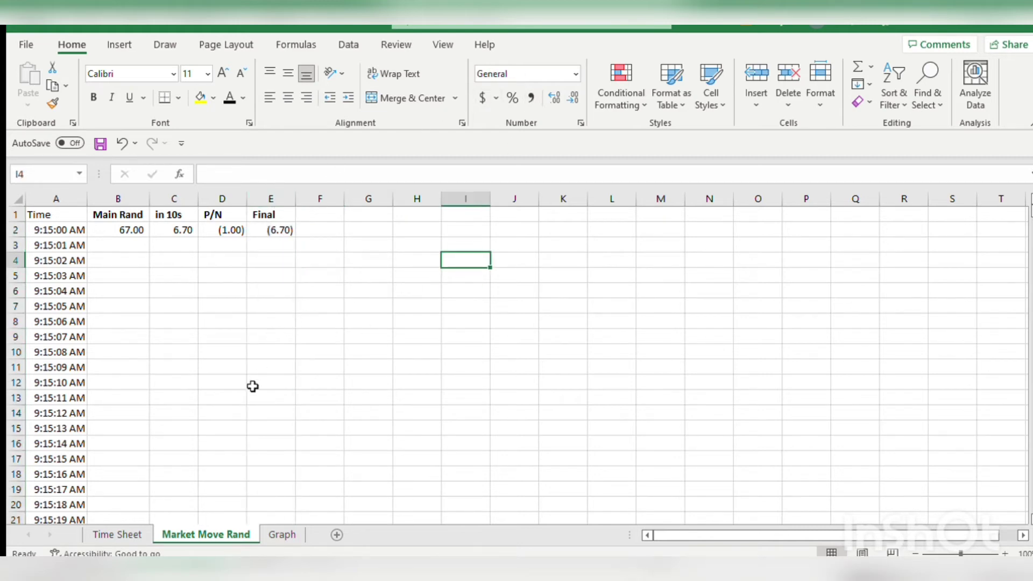
Fill the formulas in B2:E2 down to the last time entry in the Market Move Rand sheet.
click(273, 232)
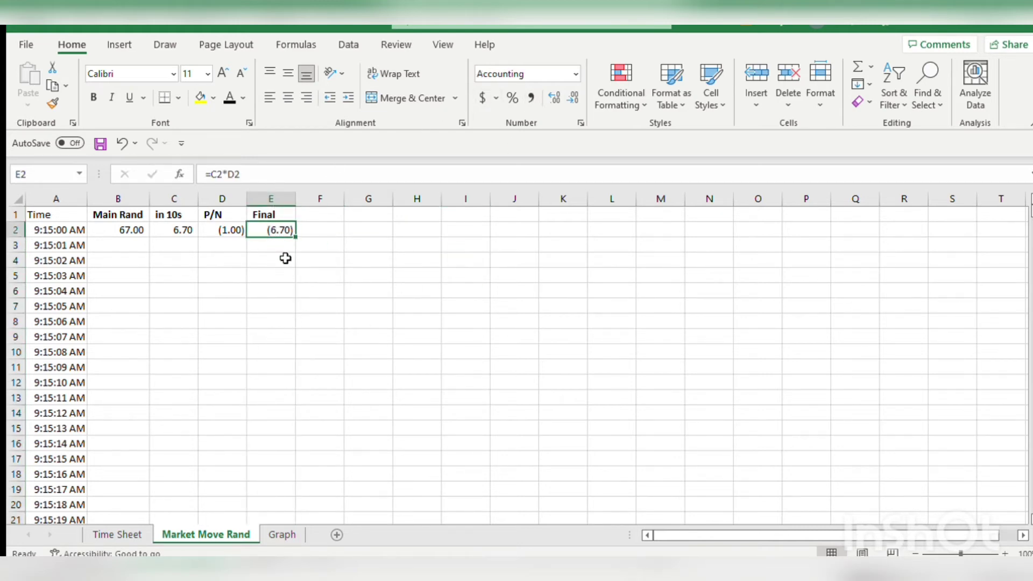
drag(132, 231, 288, 229)
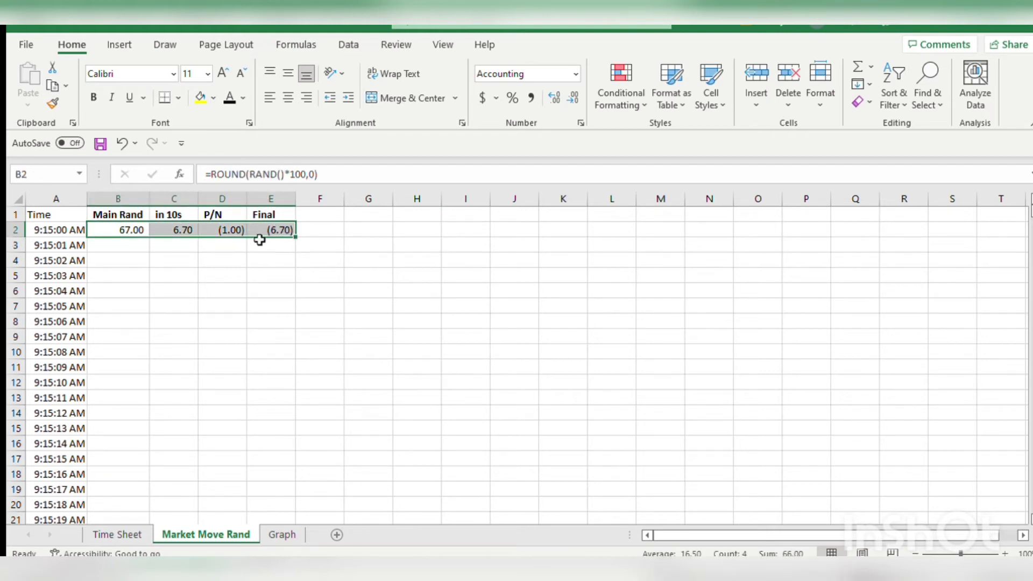
click(180, 261)
drag(131, 229, 292, 232)
double_click(293, 241)
drag(177, 322, 183, 336)
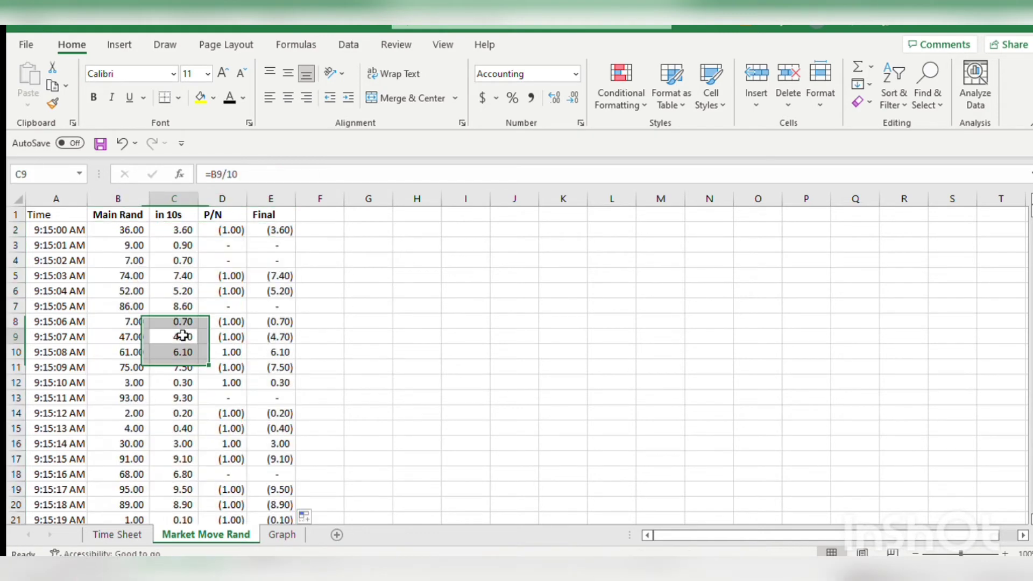
click(183, 336)
Check the filled formulas at the last time row and recalculate the random values for the whole table.
key(Left)
key(ctrl+Down)
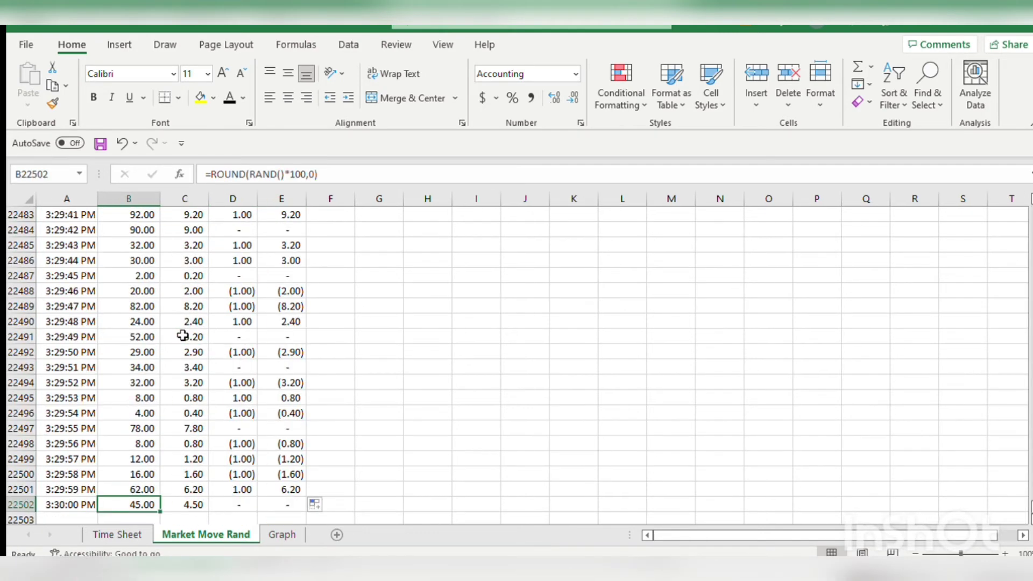
key(Right)
key(Right)
key(Right)
key(ctrl+Up)
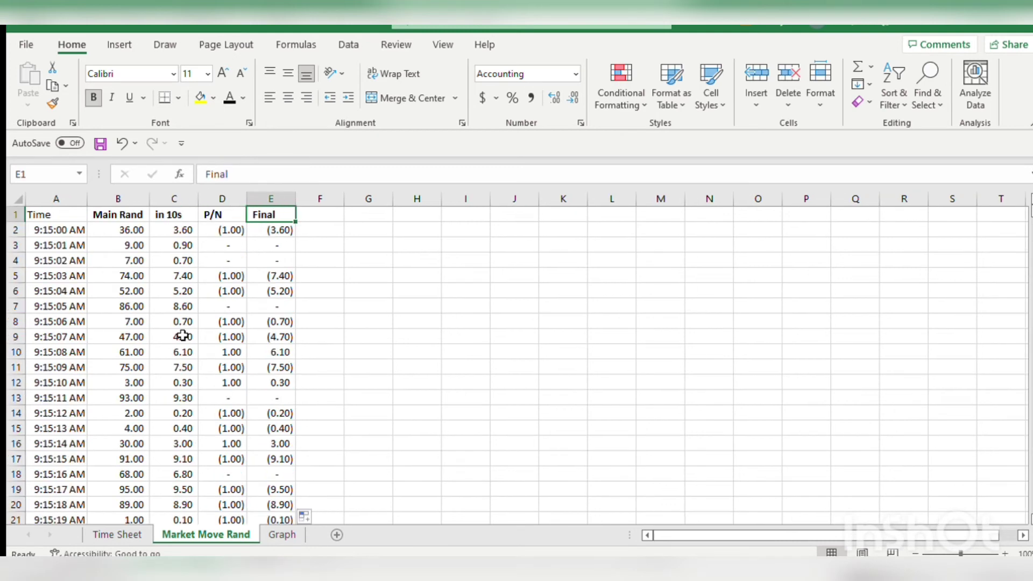
key(F9)
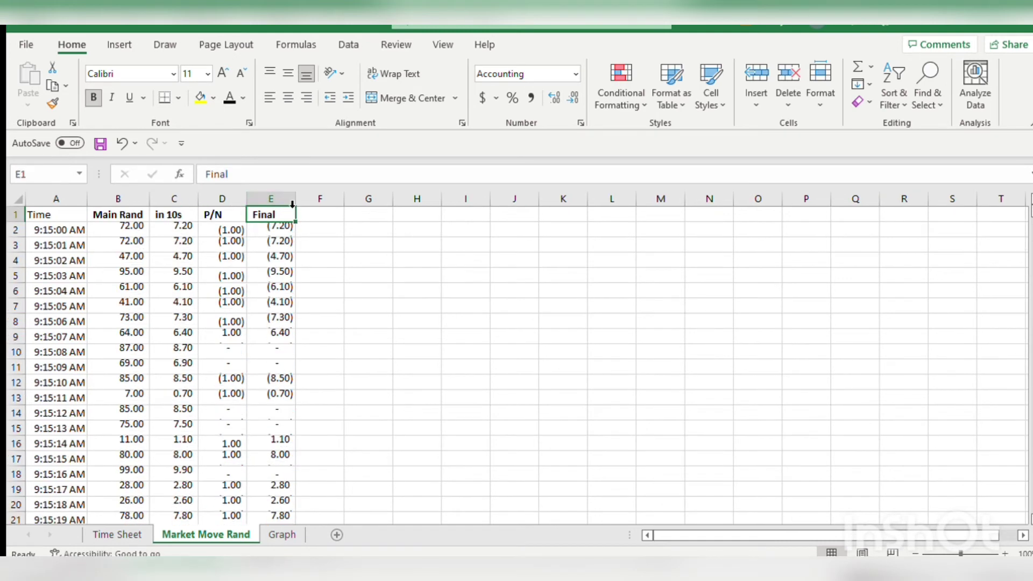
key(Right)
key(Right)
key(Right)
key(Down)
key(Down)
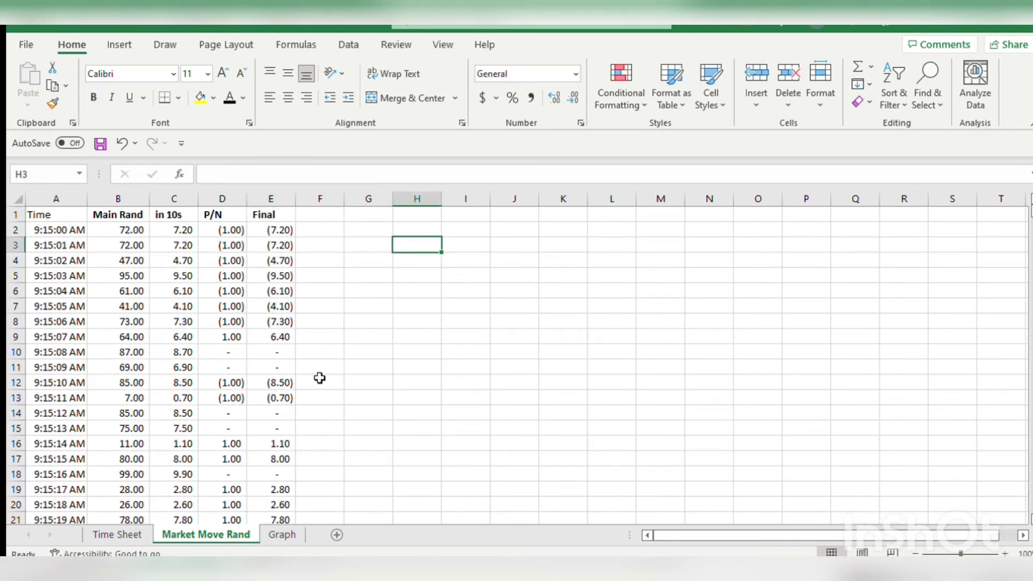
scroll(318, 377, down, 2)
scroll(230, 350, up, 2)
On the Time Sheet, clear the Nifty50 Daily Chart notes and sample numbers beside the data table.
click(137, 535)
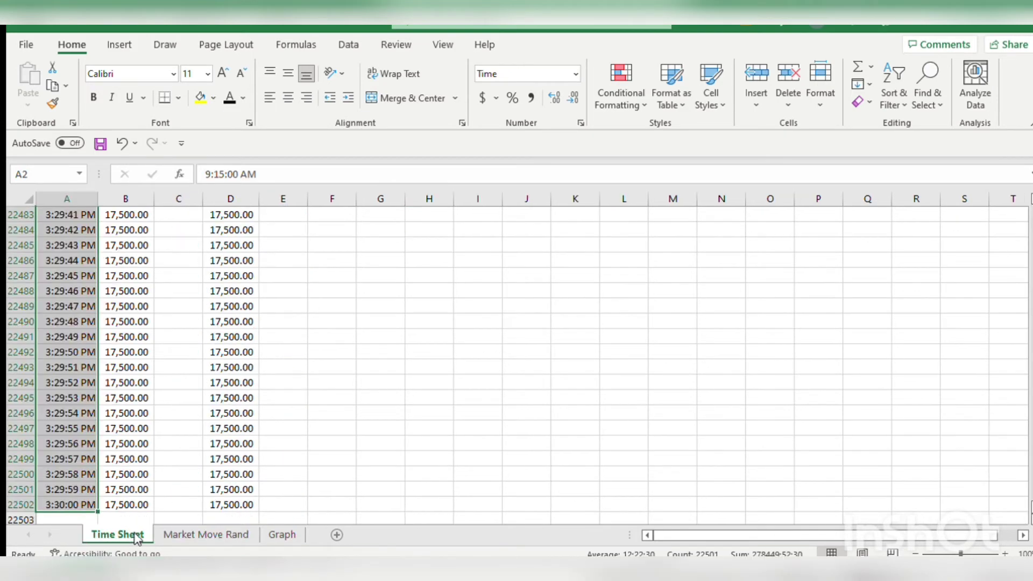
scroll(179, 325, up, 2)
click(161, 288)
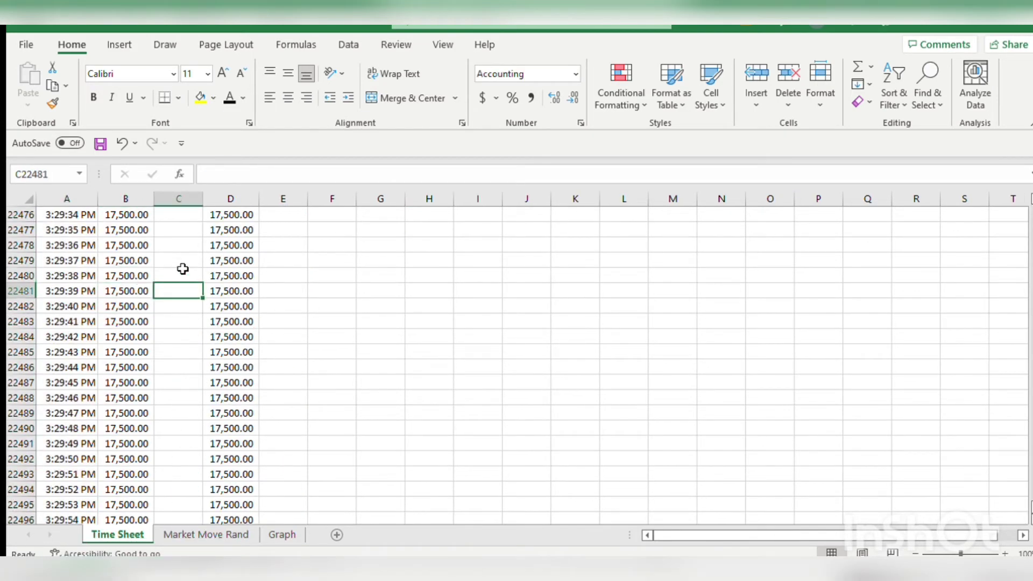
key(ctrl+Up)
key(Down)
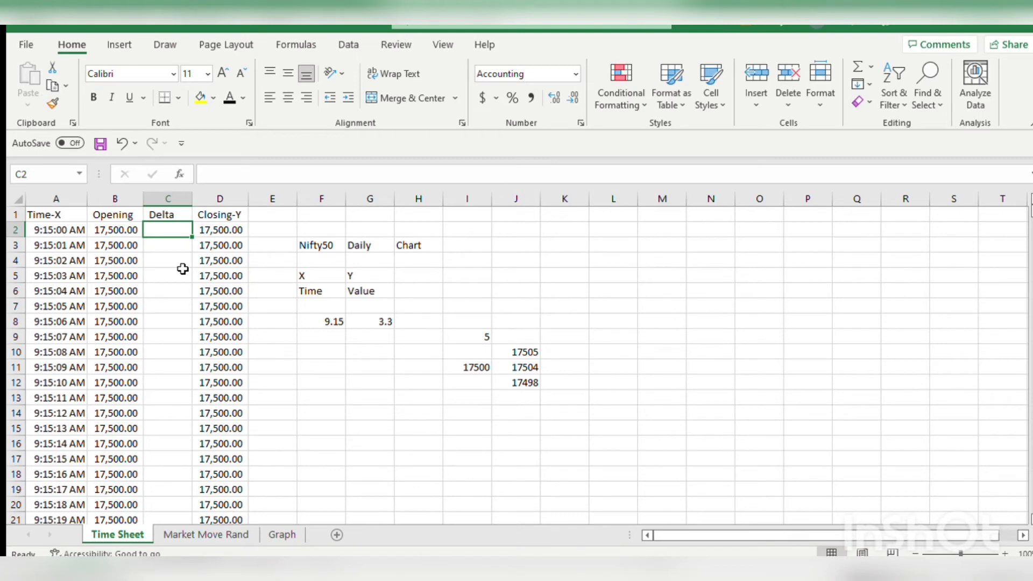
text(=)
key(Escape)
click(269, 233)
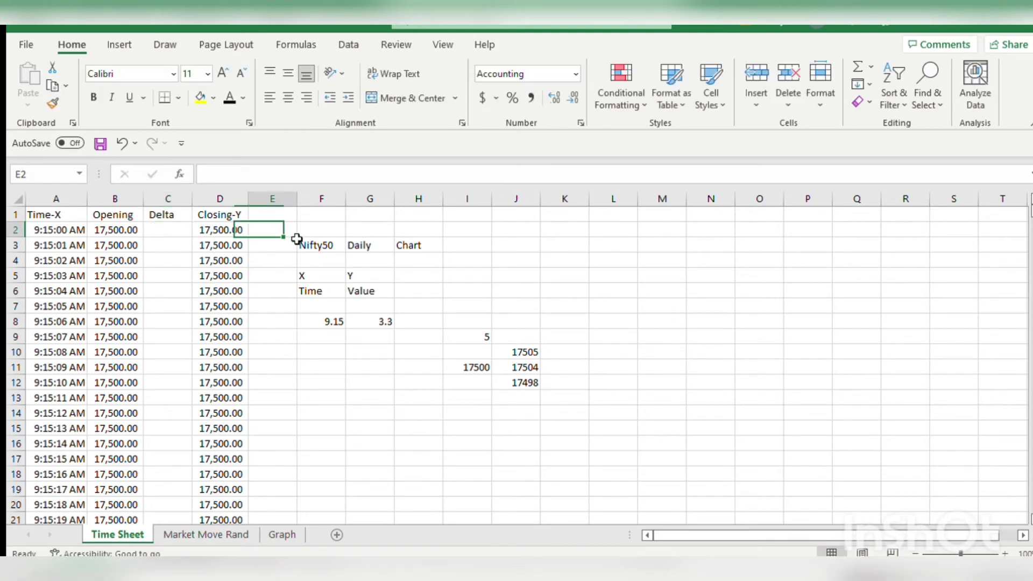
drag(296, 237, 556, 406)
key(Delete)
click(614, 415)
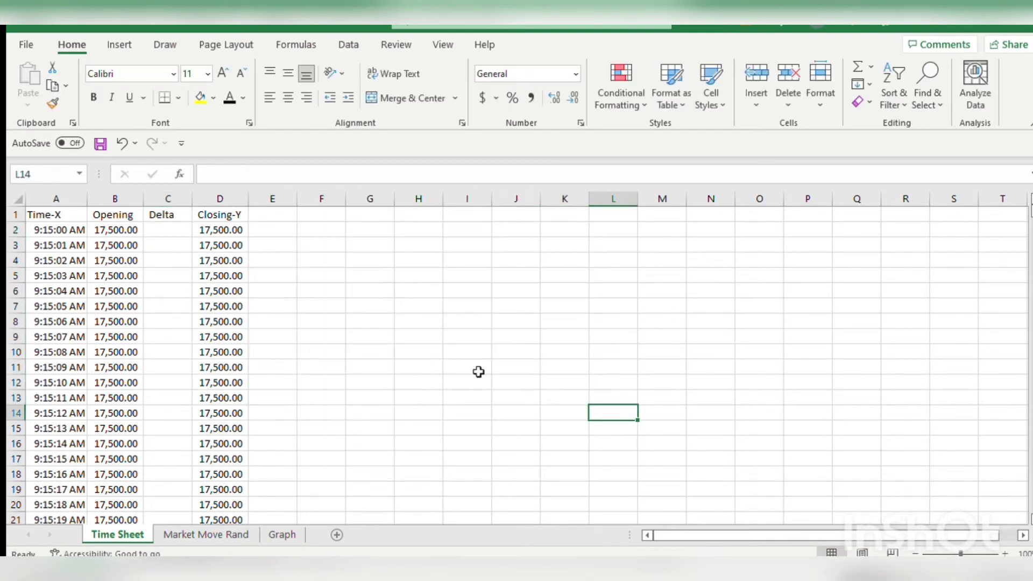
Link the Delta cell C2 to the Final value with the formula ='Market Move Rand'!E2.
click(167, 232)
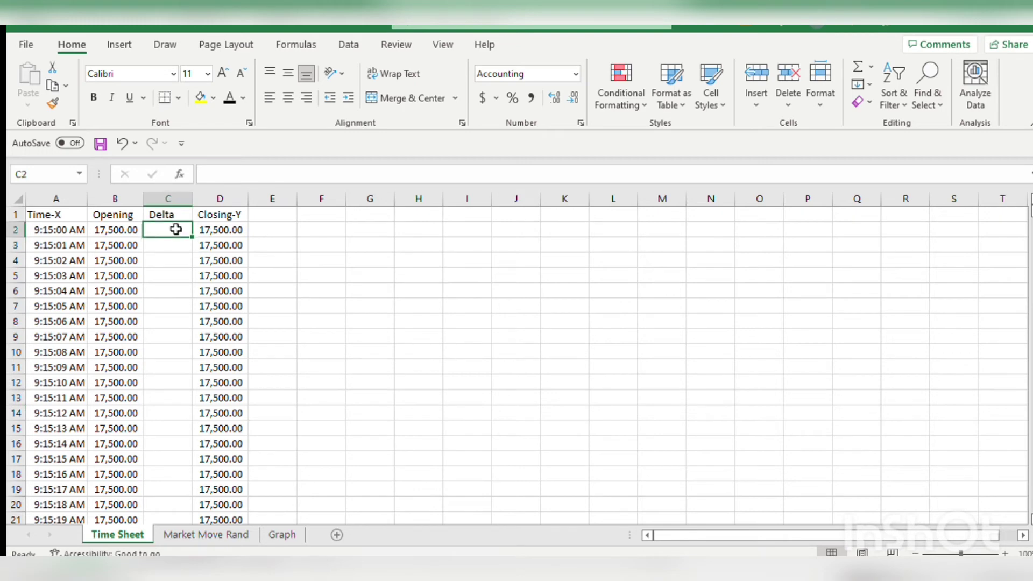
text(=)
click(198, 534)
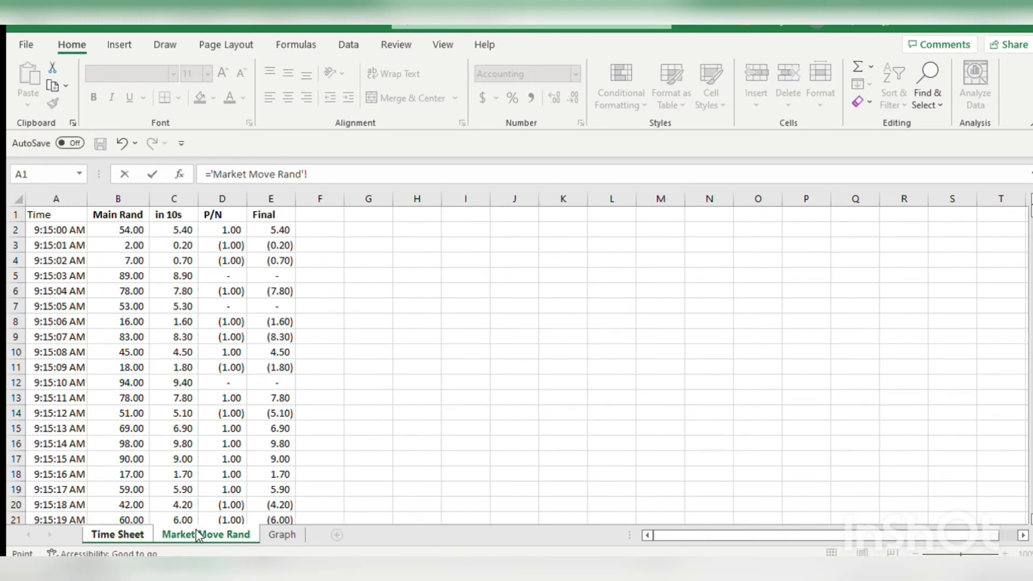
click(282, 229)
key(Return)
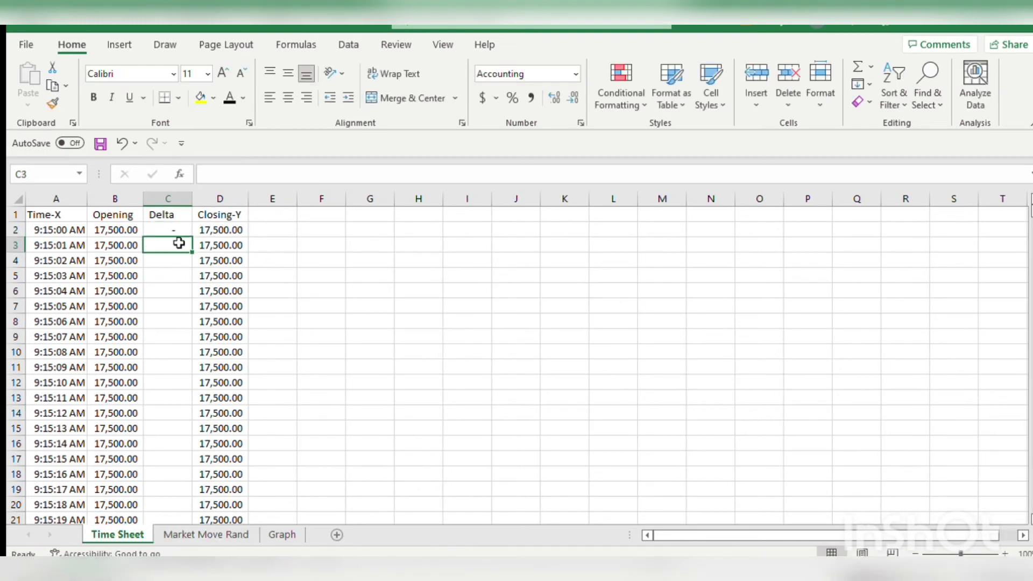
Check the linked formula in C2 and fill it down the whole Delta column.
click(176, 231)
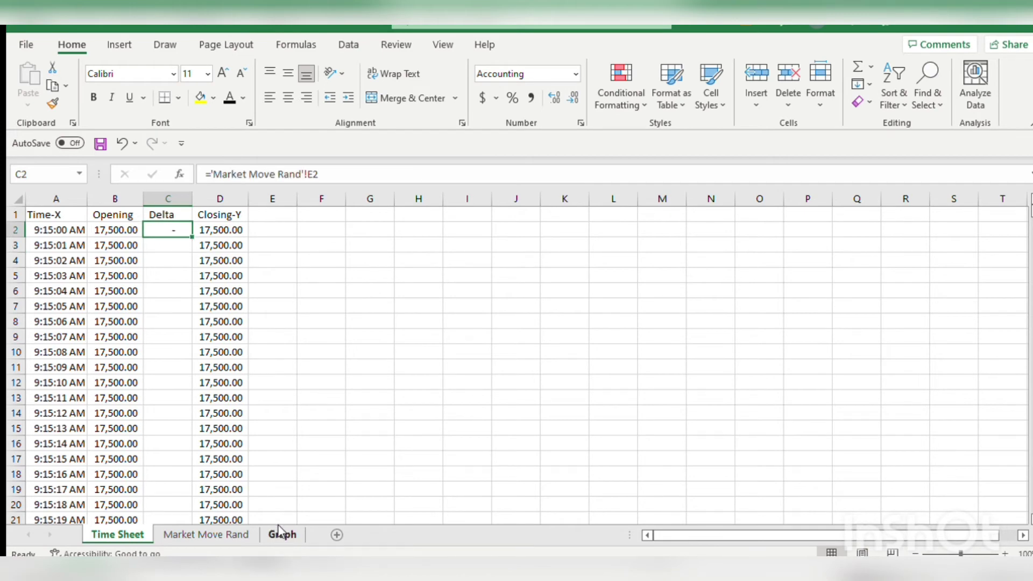
click(210, 534)
click(127, 534)
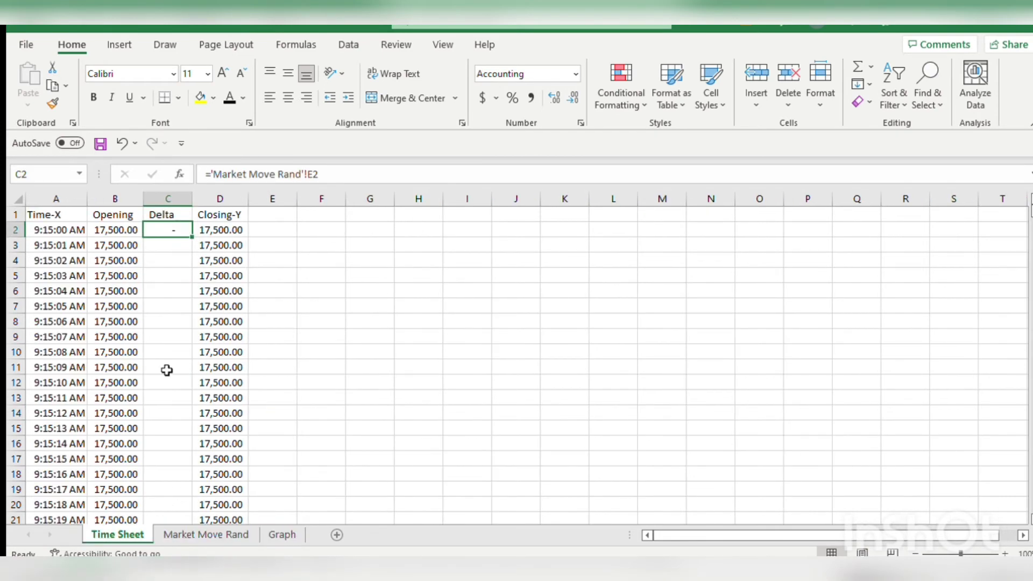
double_click(191, 234)
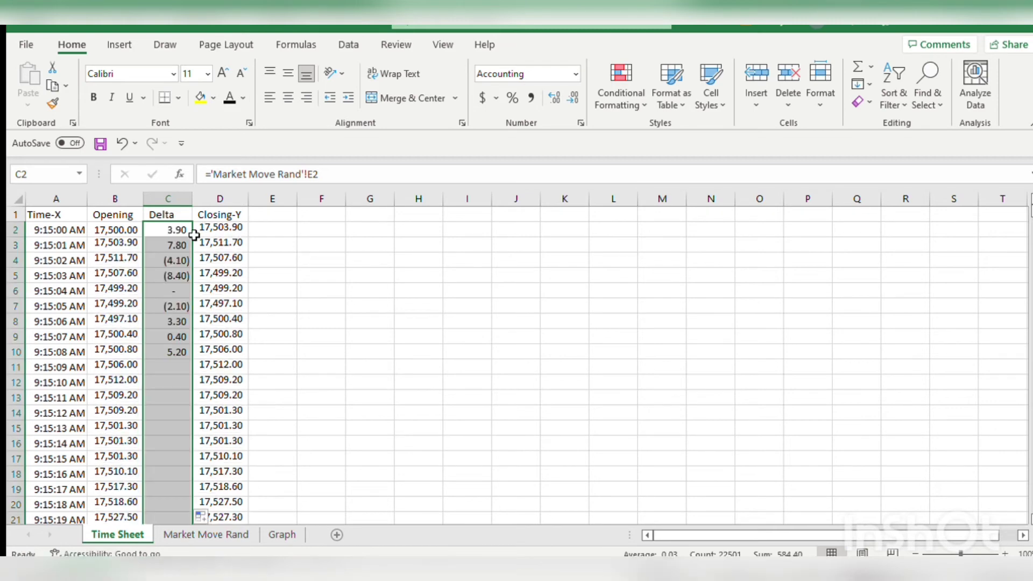
Check the Closing-Y formulas from the first row down to the last time row.
click(244, 275)
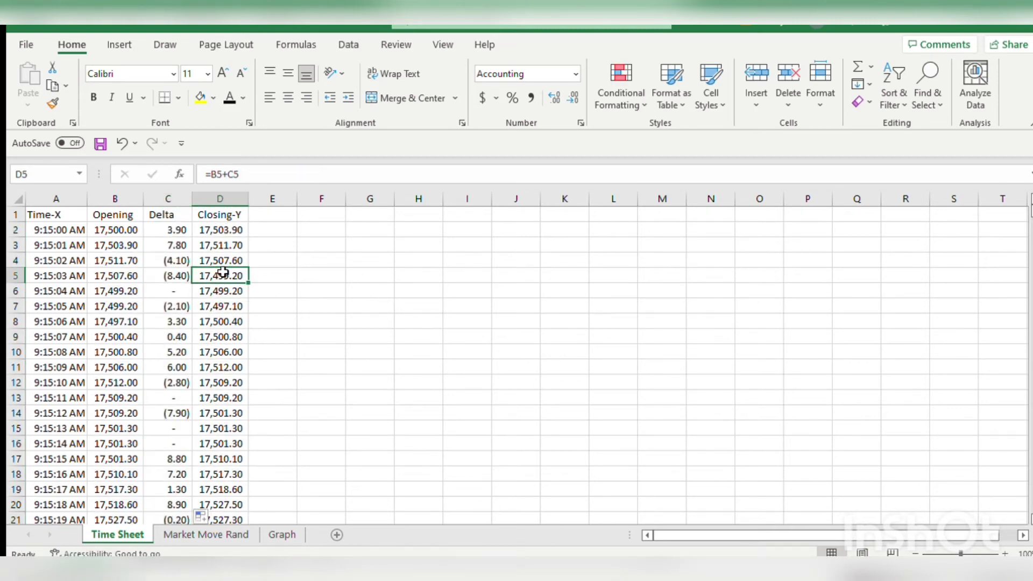
key(Down)
key(Down)
key(Down)
key(Down)
key(ctrl+Down)
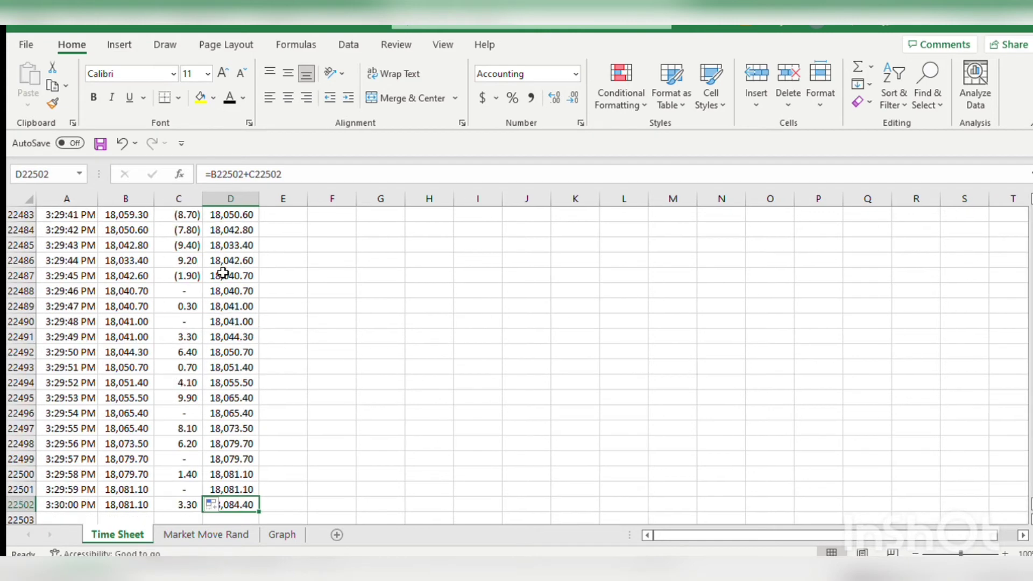
key(ctrl+Up)
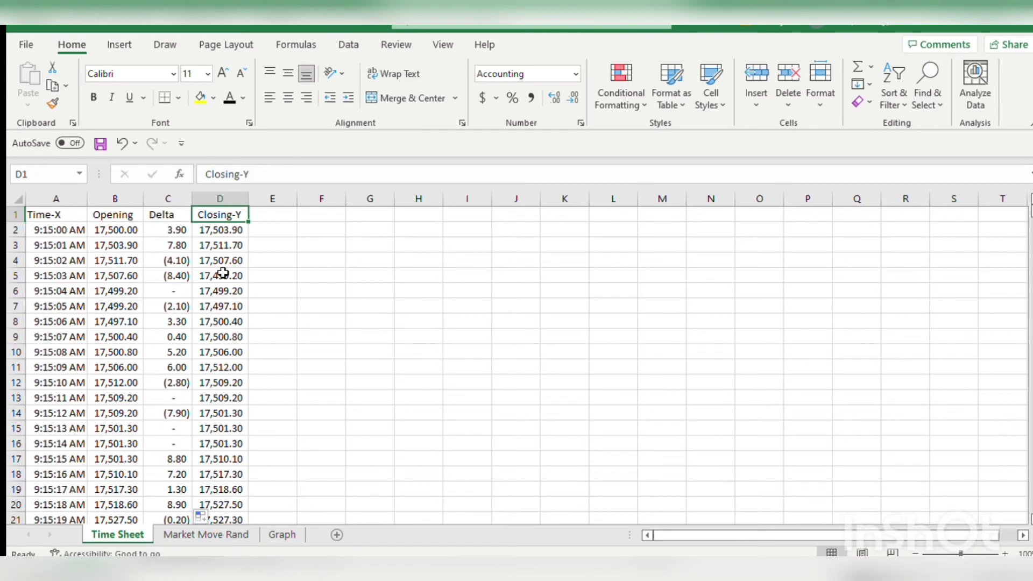
key(Down)
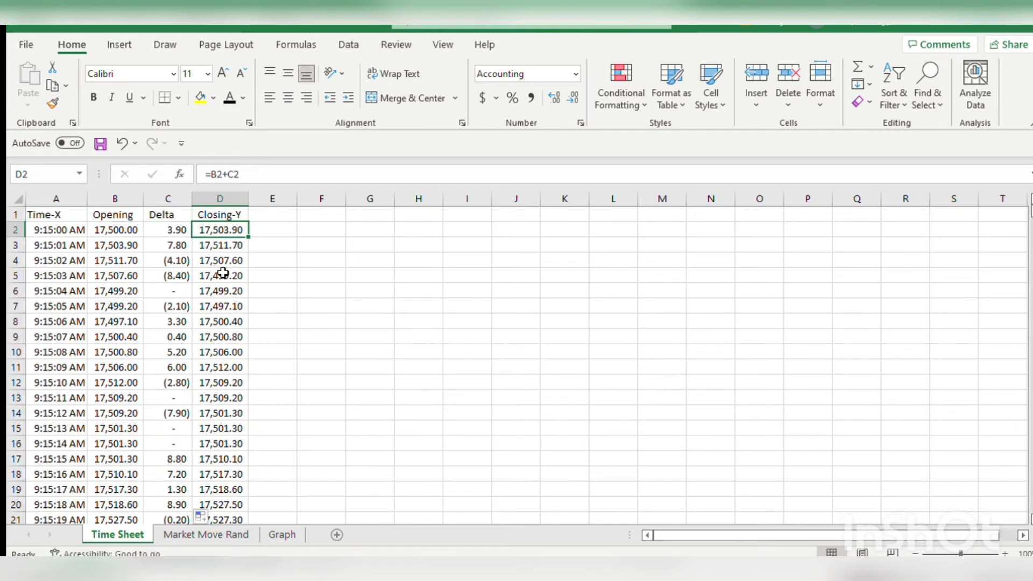
Insert a blank column between Delta and Closing-Y.
click(223, 202)
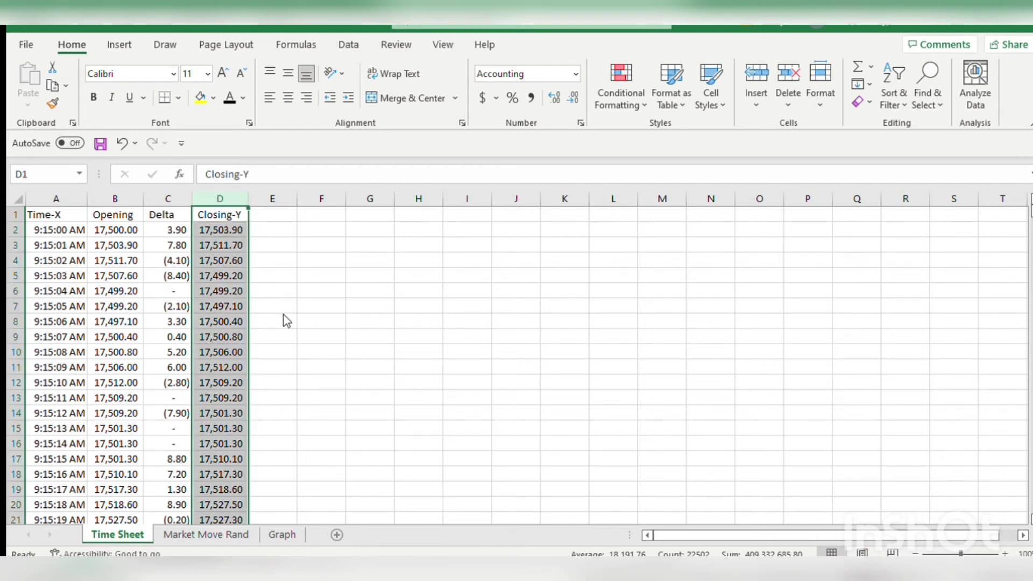
key(ctrl+shift+plus)
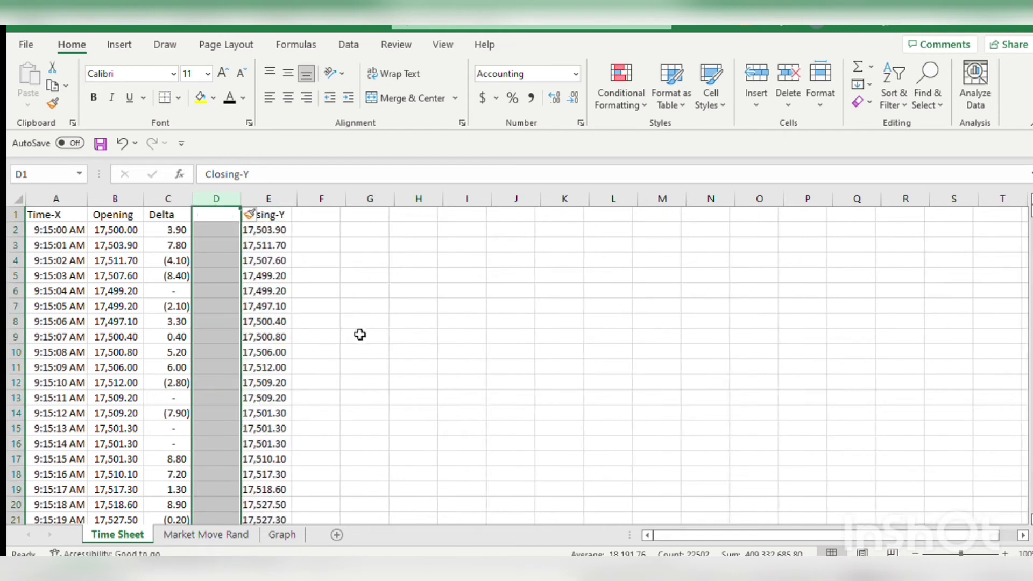
click(420, 337)
click(415, 320)
Copy the whole Time-X column into the blank column D and widen that column to fit its times.
click(31, 218)
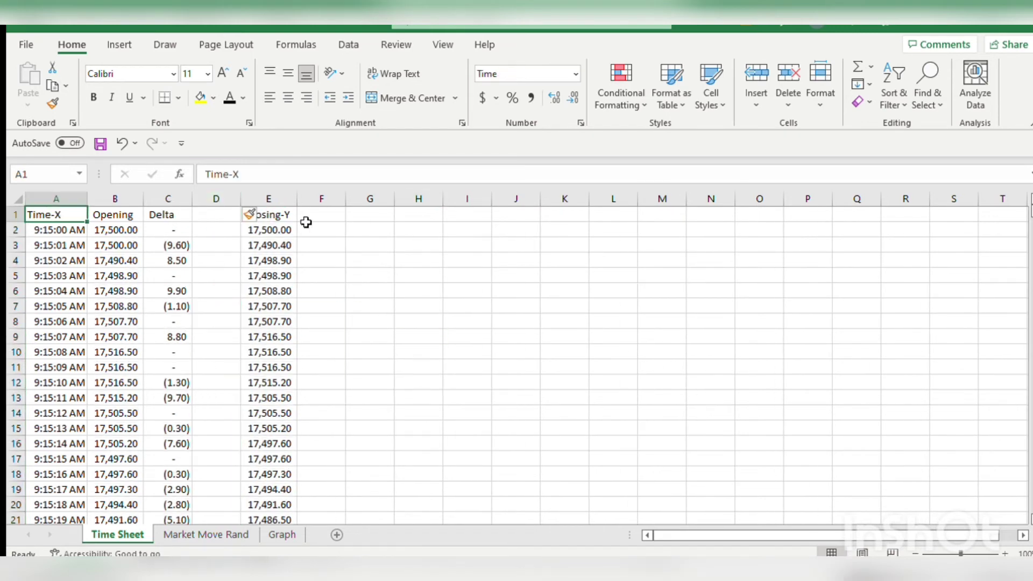
key(ctrl+shift+Down)
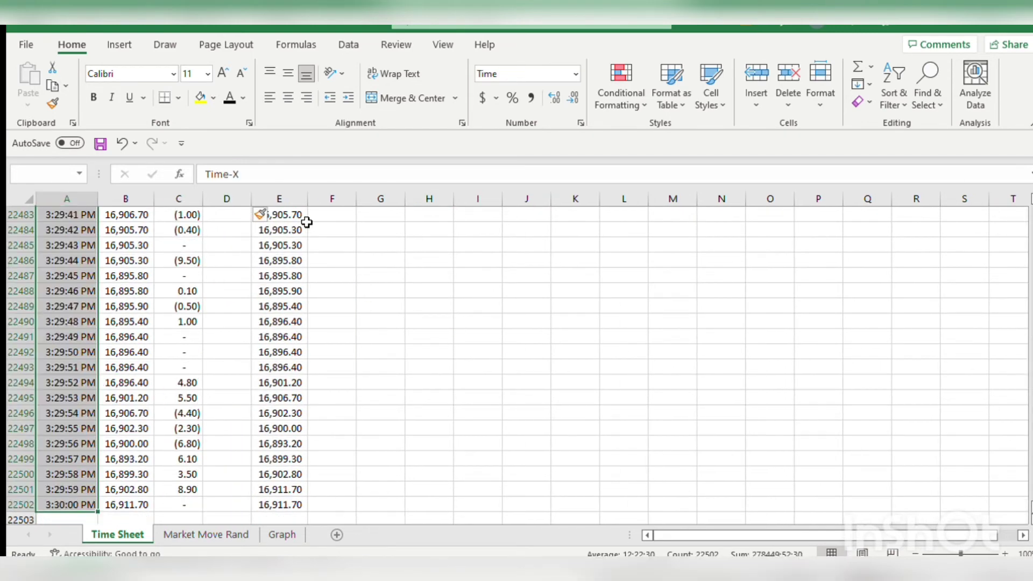
key(ctrl+BackSpace)
key(ctrl+c)
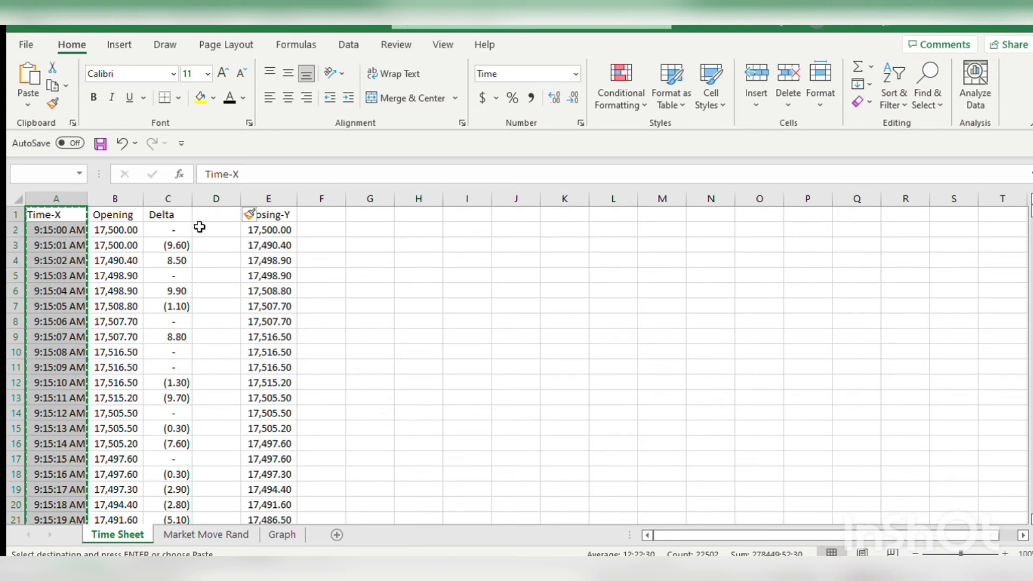
click(221, 215)
key(Return)
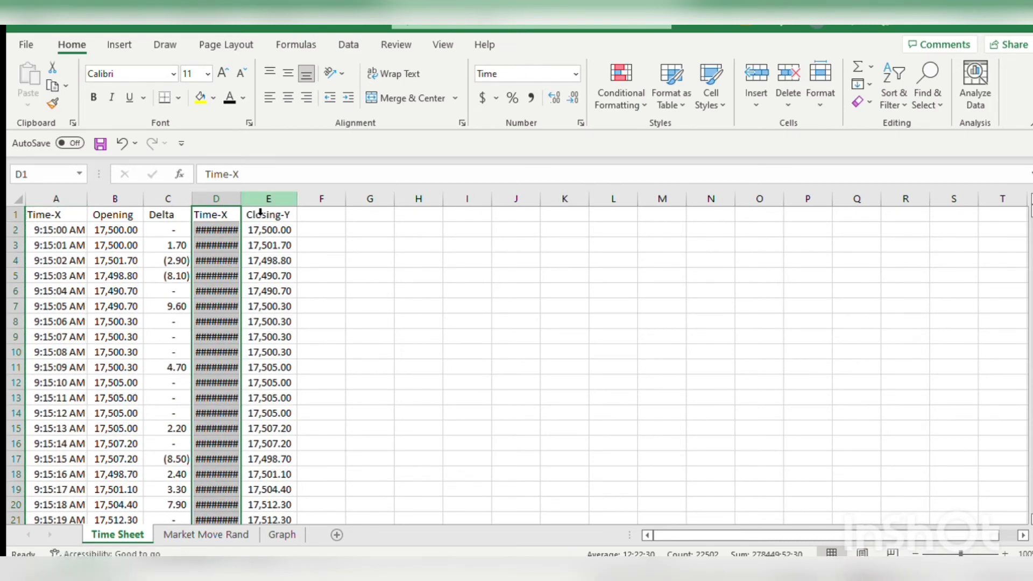
double_click(241, 198)
click(282, 230)
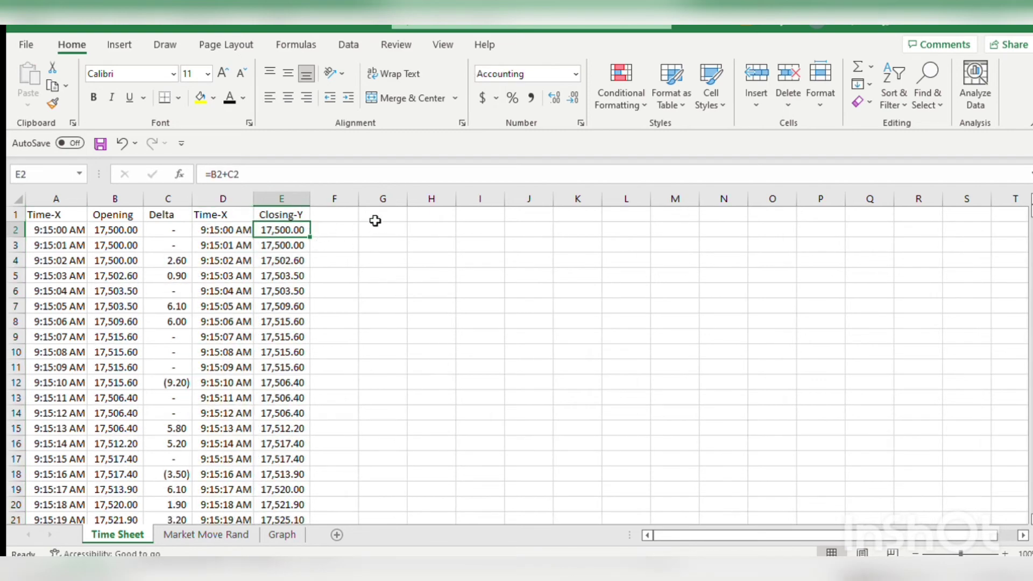
Review the headers and first rows of the adjacent Time-X and Closing-Y columns.
key(Left)
key(Up)
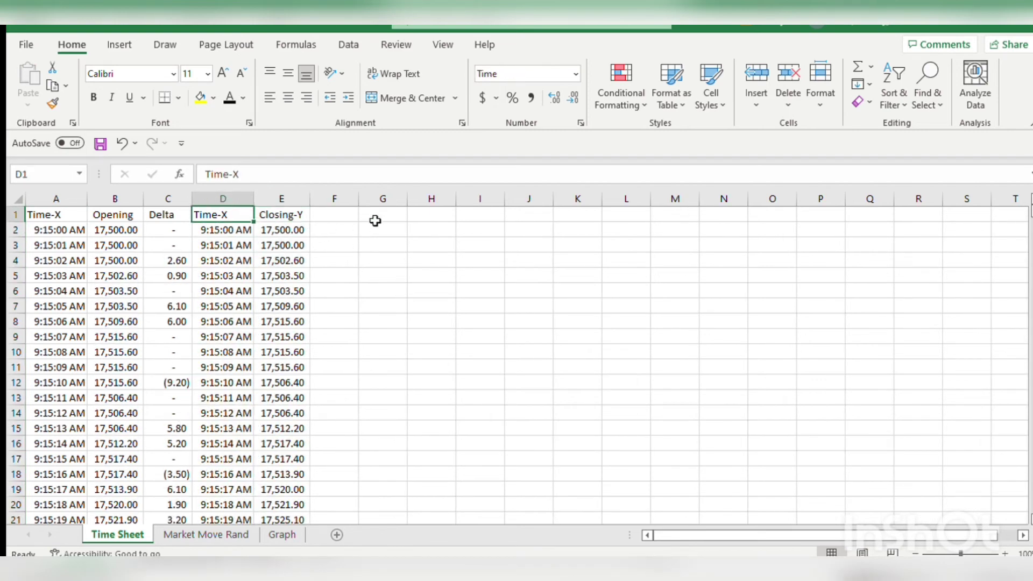
key(shift+Right)
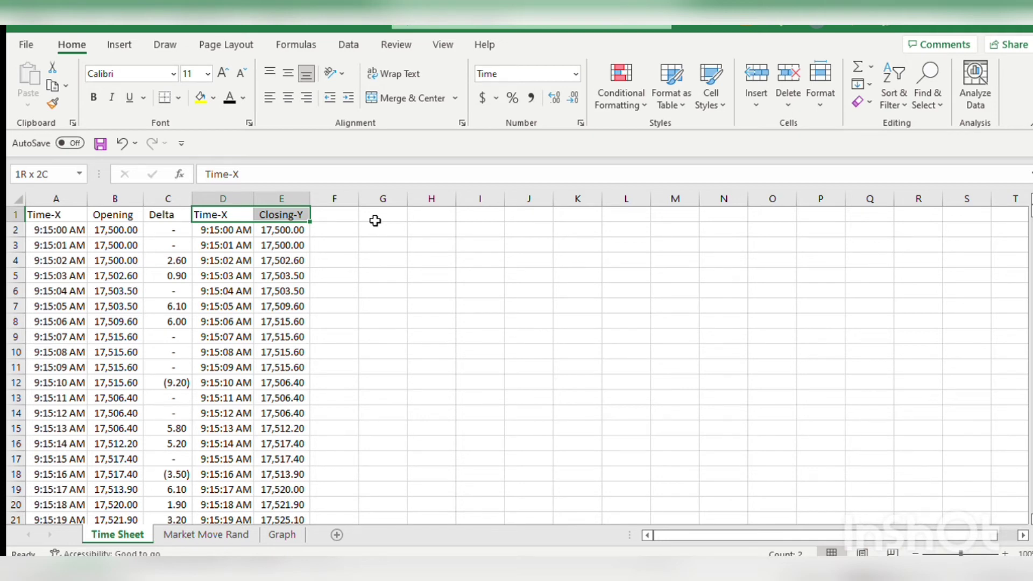
key(Down)
key(Right)
key(Left)
key(Down)
key(Right)
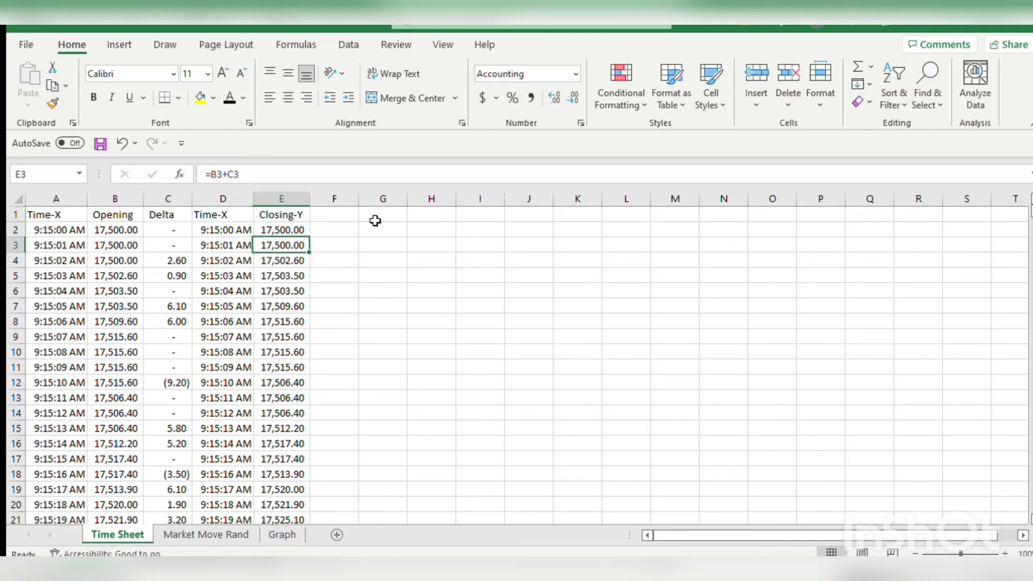
key(Up)
key(Left)
key(Up)
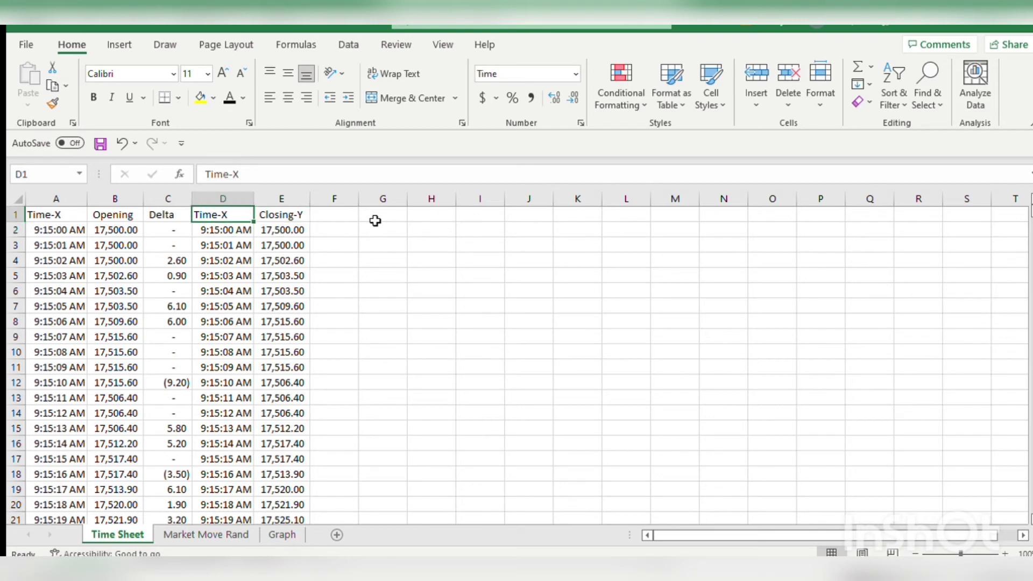
key(Down)
key(Up)
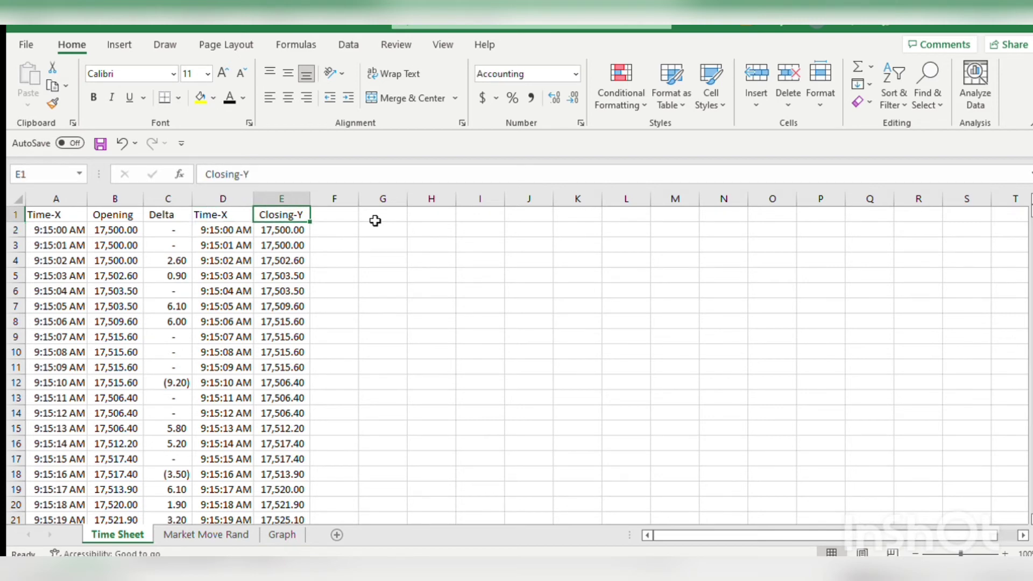
key(Left)
key(Right)
key(Left)
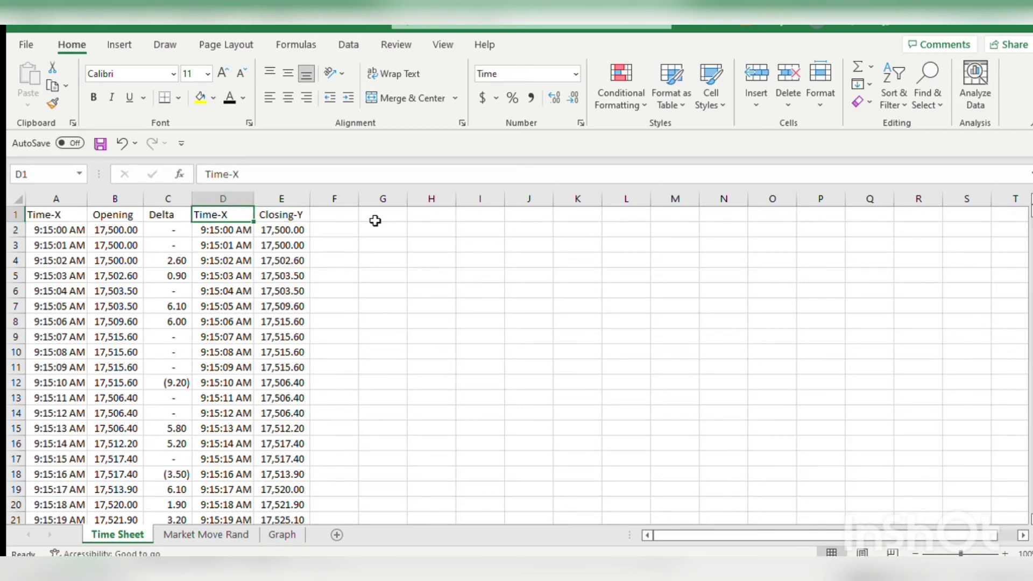
Insert a line chart from the Time-X and Closing-Y data in columns D and E, from the headers to row 22502.
key(shift+Right)
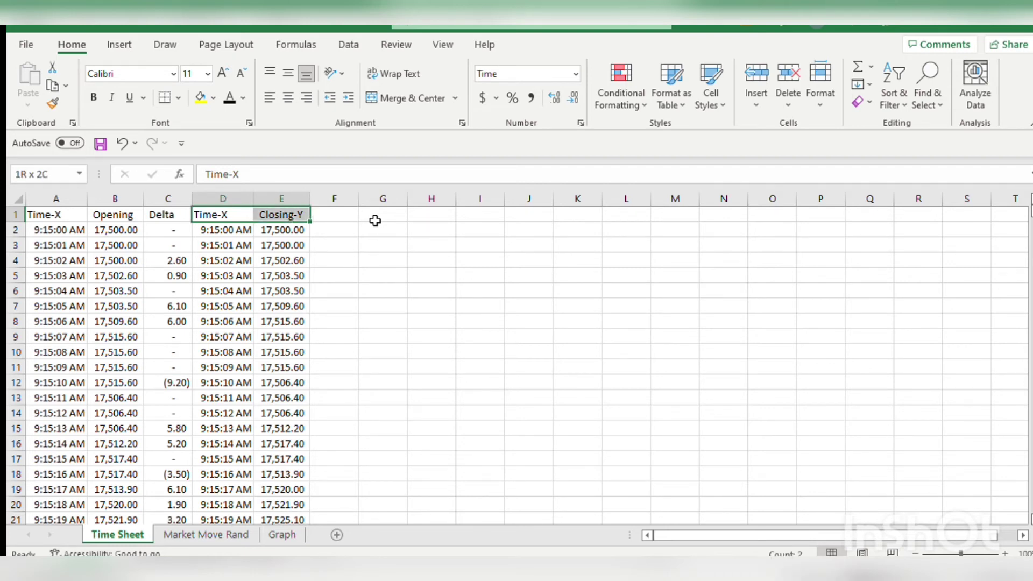
key(ctrl+shift+Down)
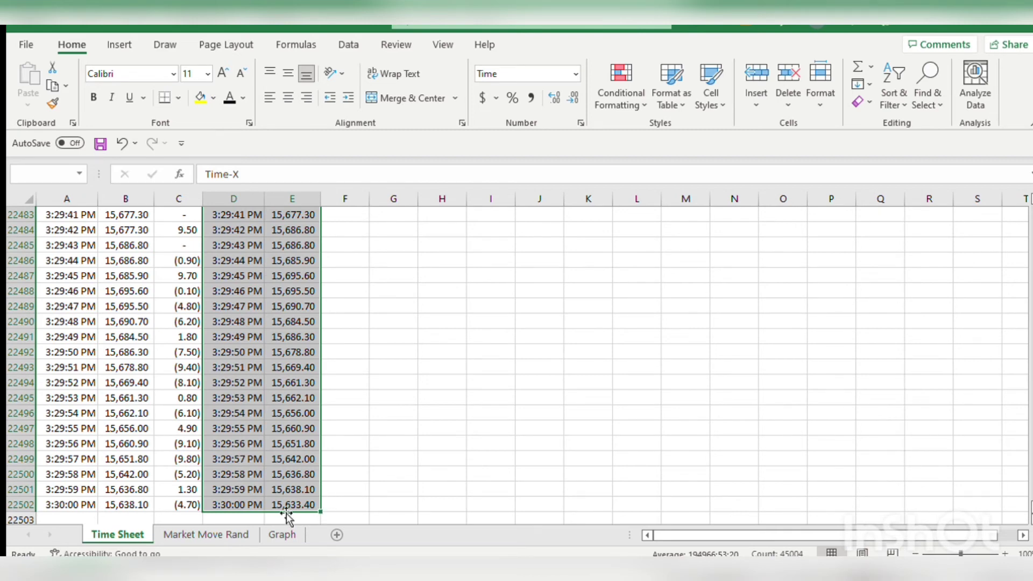
click(119, 44)
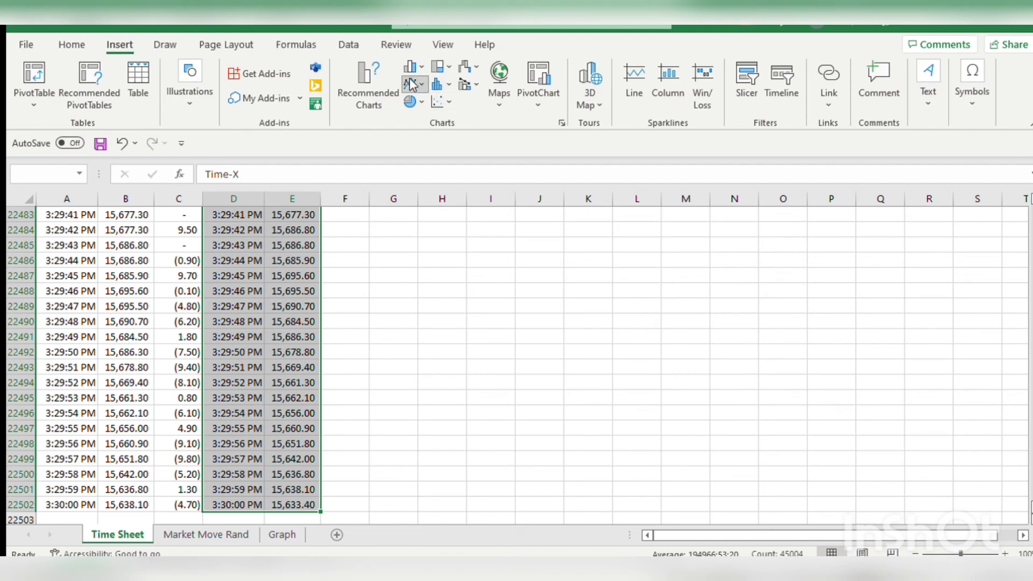
click(467, 147)
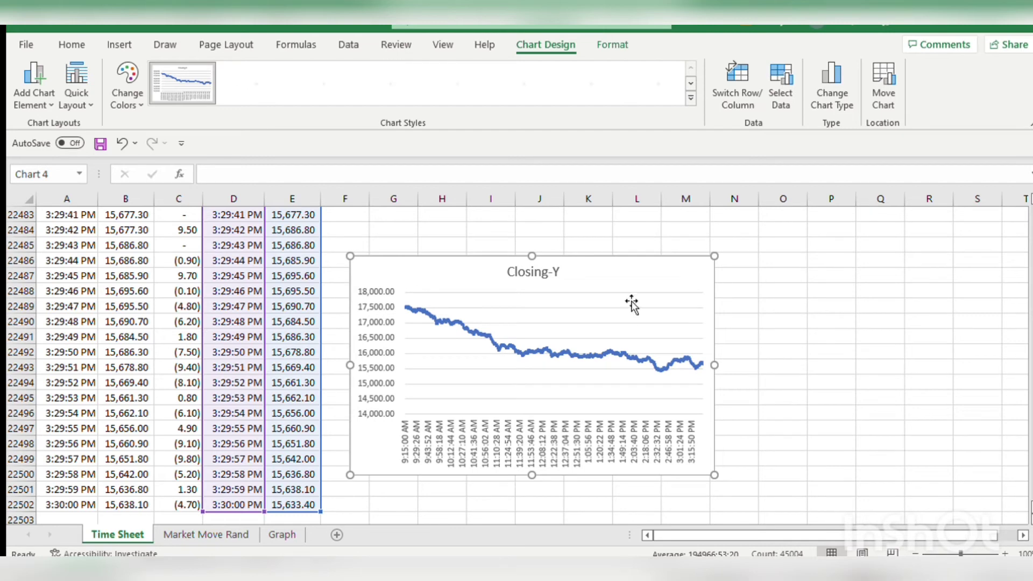
Change the chart title to "Nifty50 Simulation".
click(549, 270)
triple_click(549, 270)
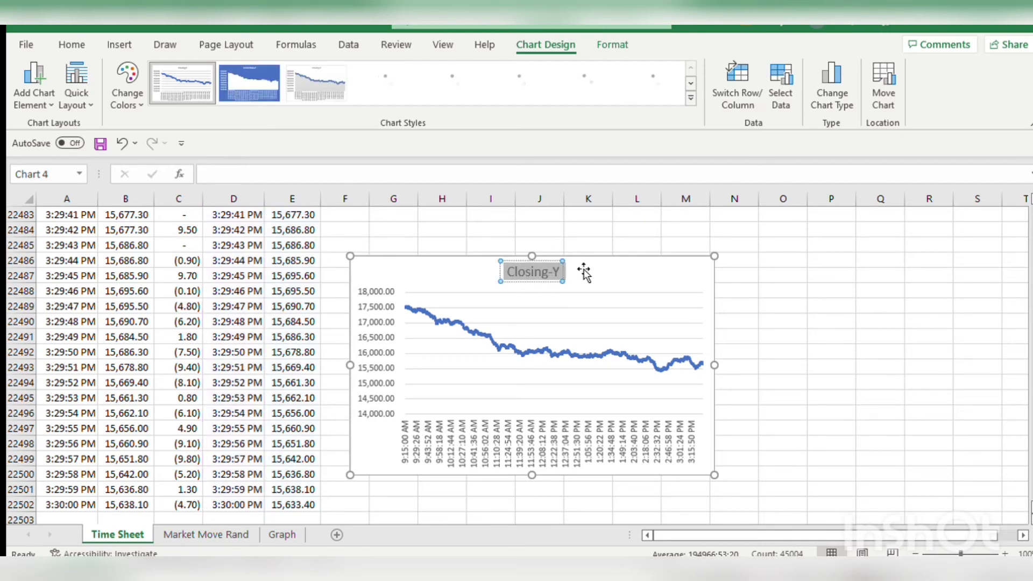
text(Nifty50)
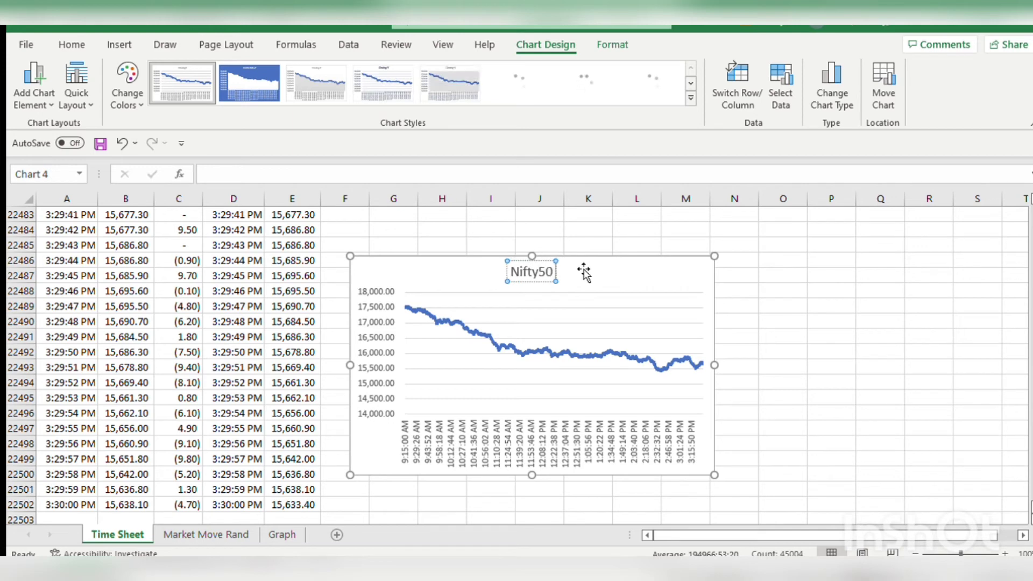
text( Simulation)
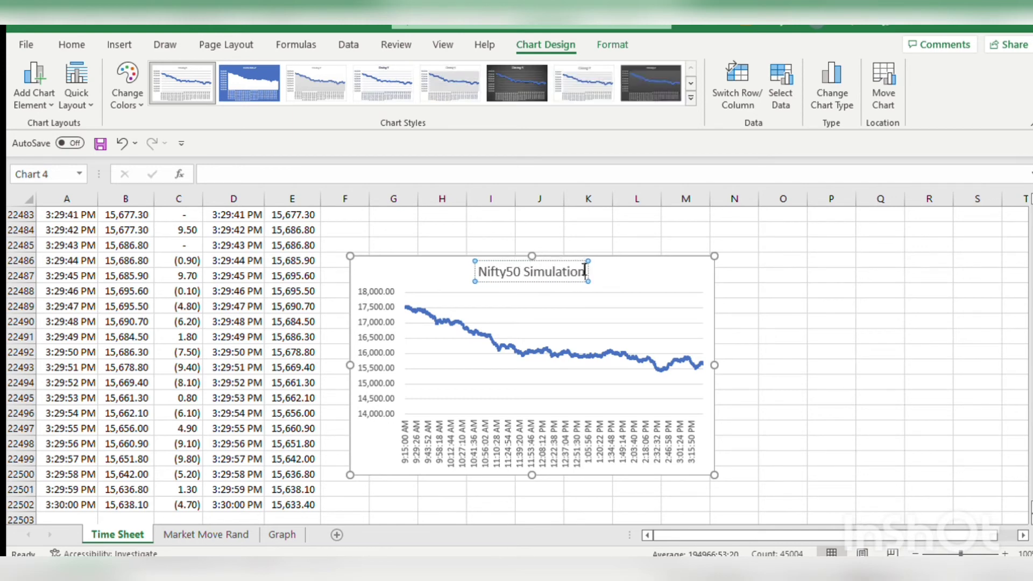
click(844, 342)
Move the chart to the Graph sheet, starting at cell B2, and enlarge it to about column P and row 20.
click(649, 323)
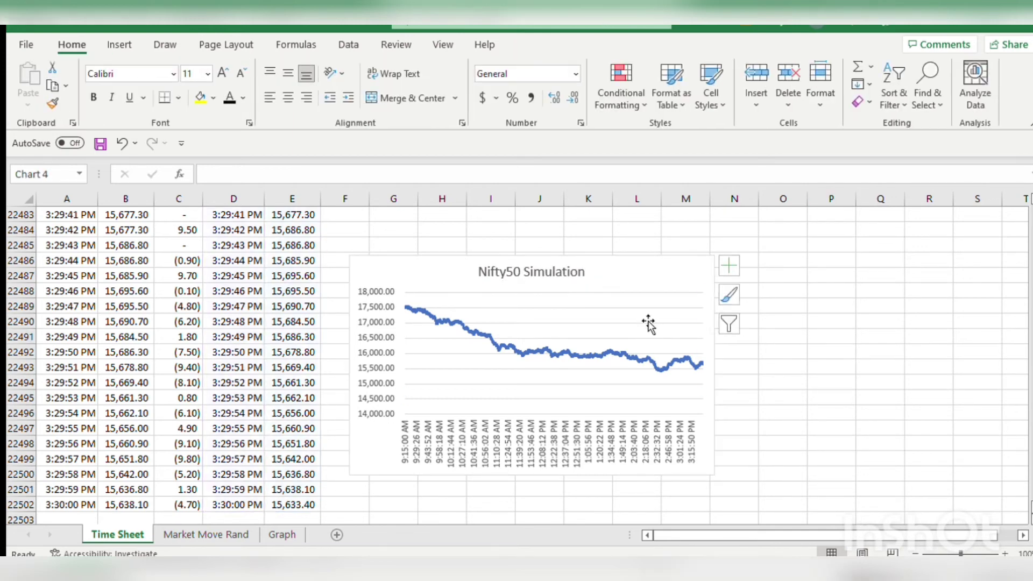
key(ctrl+x)
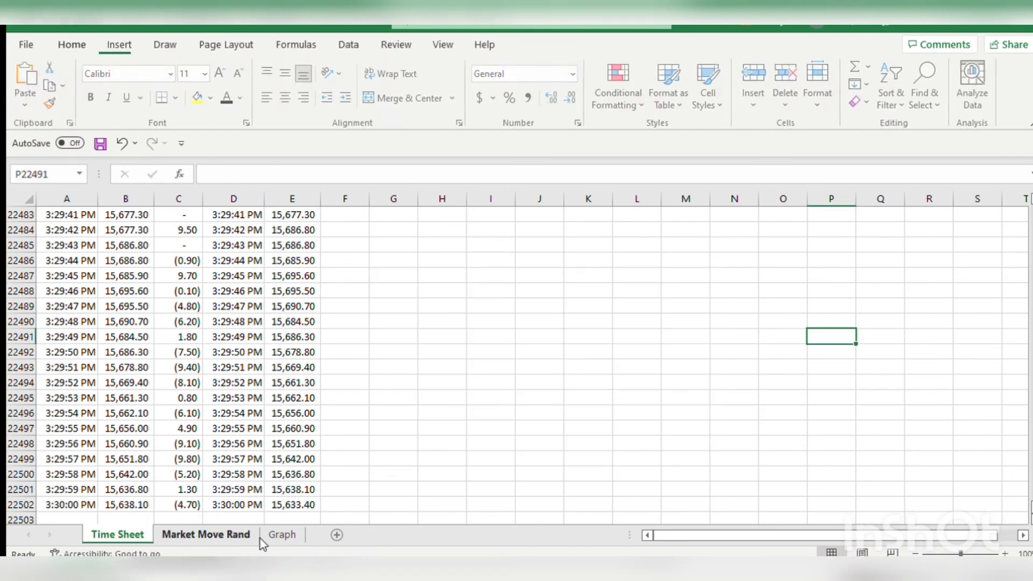
click(282, 534)
key(ctrl+v)
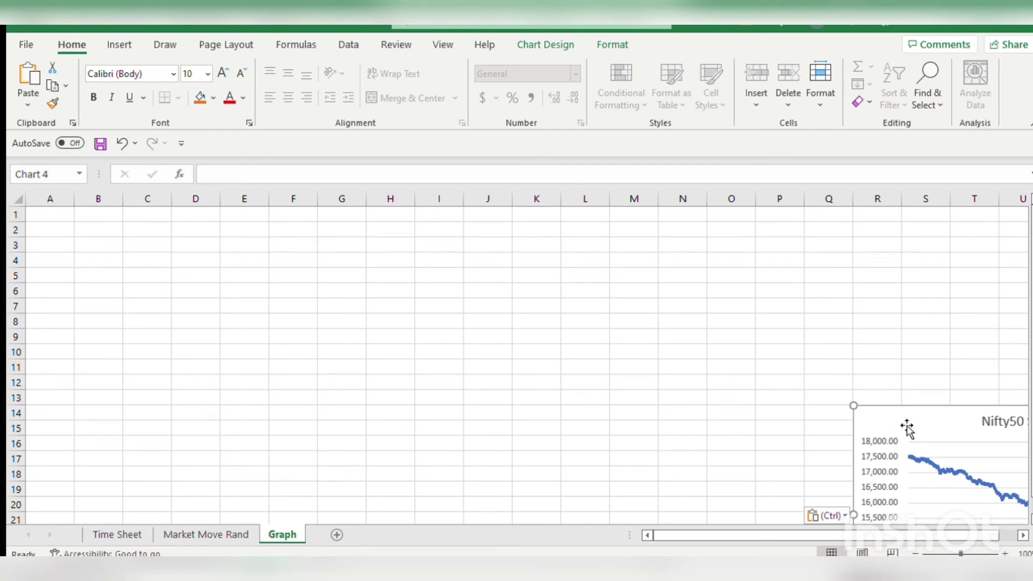
drag(907, 429, 125, 244)
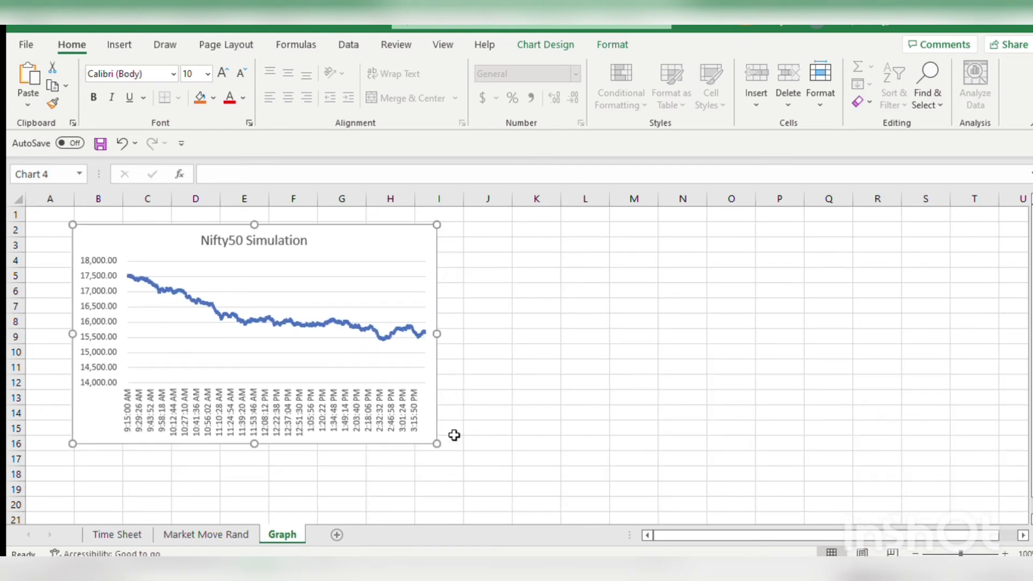
drag(437, 443, 812, 521)
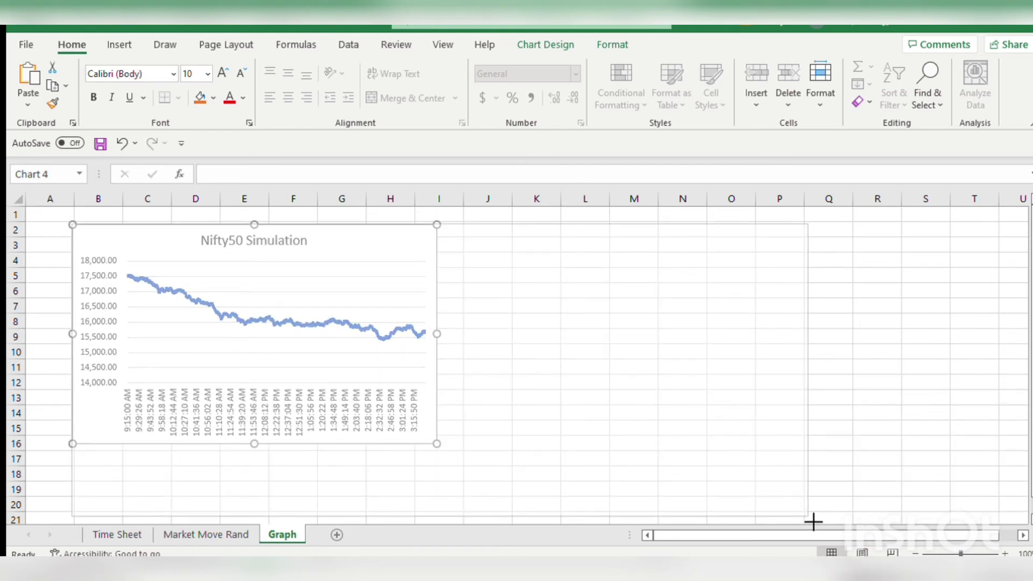
click(937, 458)
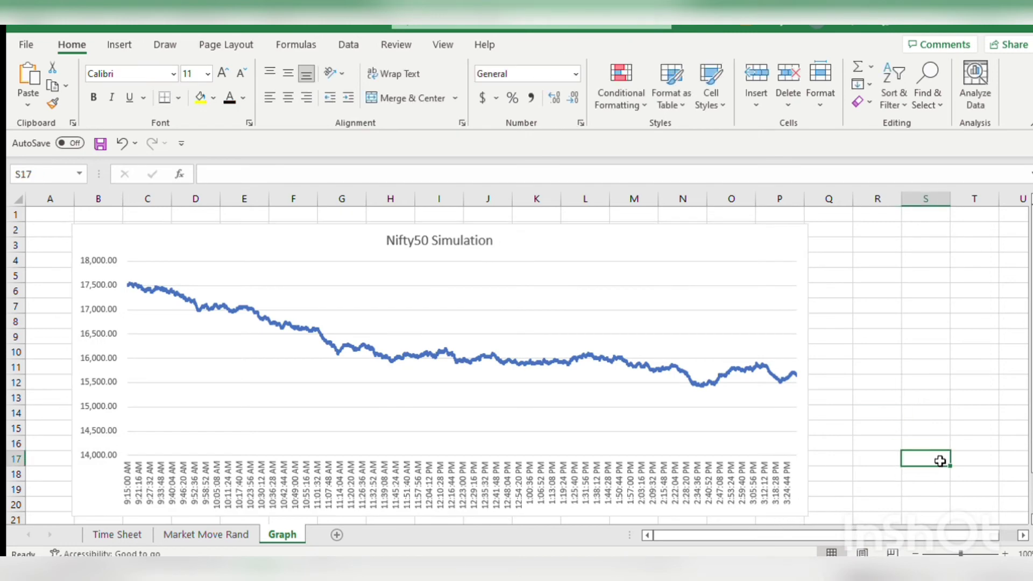
Apply the dark grey gradient chart style with the bold white title to the Nifty50 Simulation chart.
double_click(600, 300)
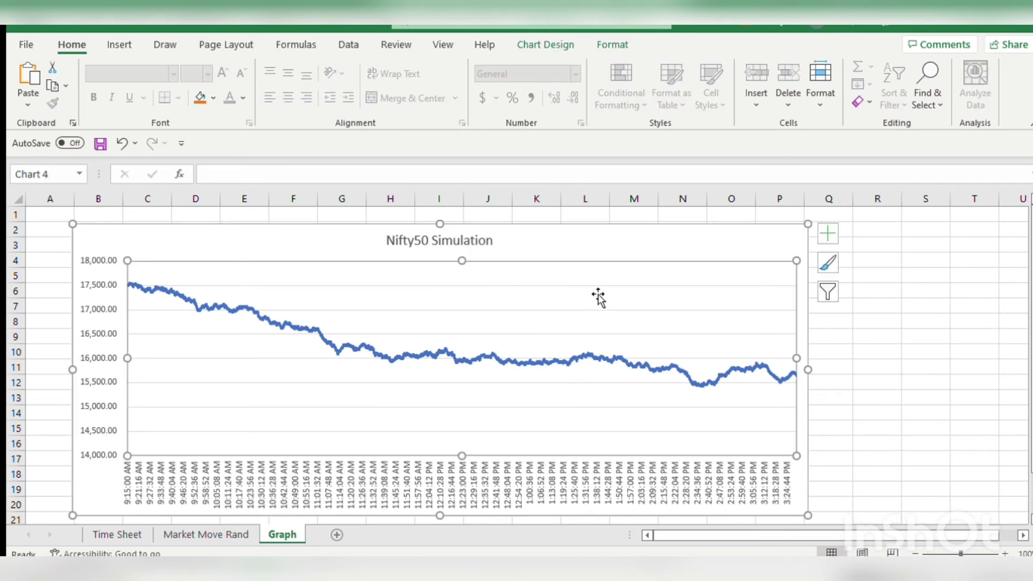
click(616, 229)
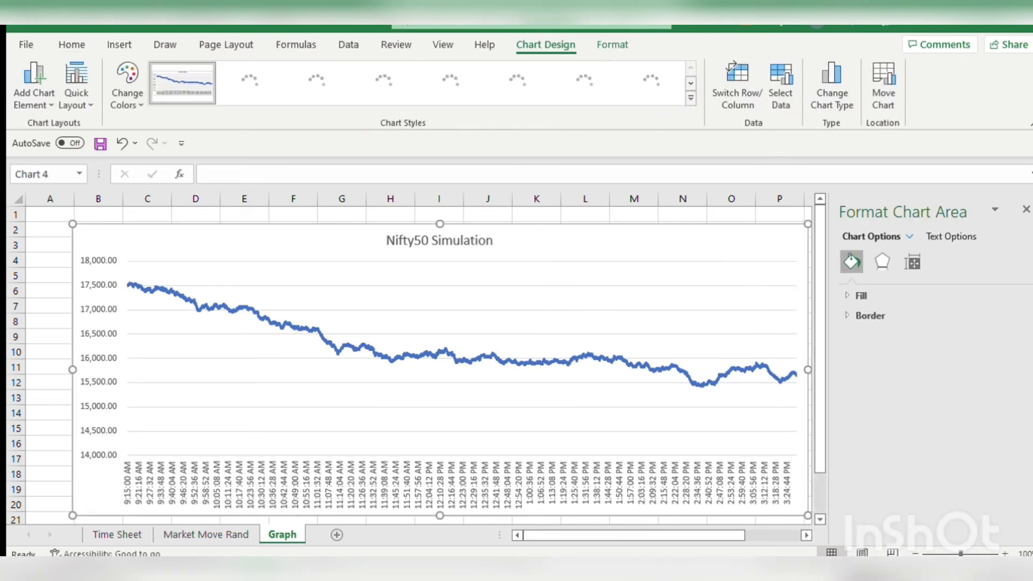
click(1026, 210)
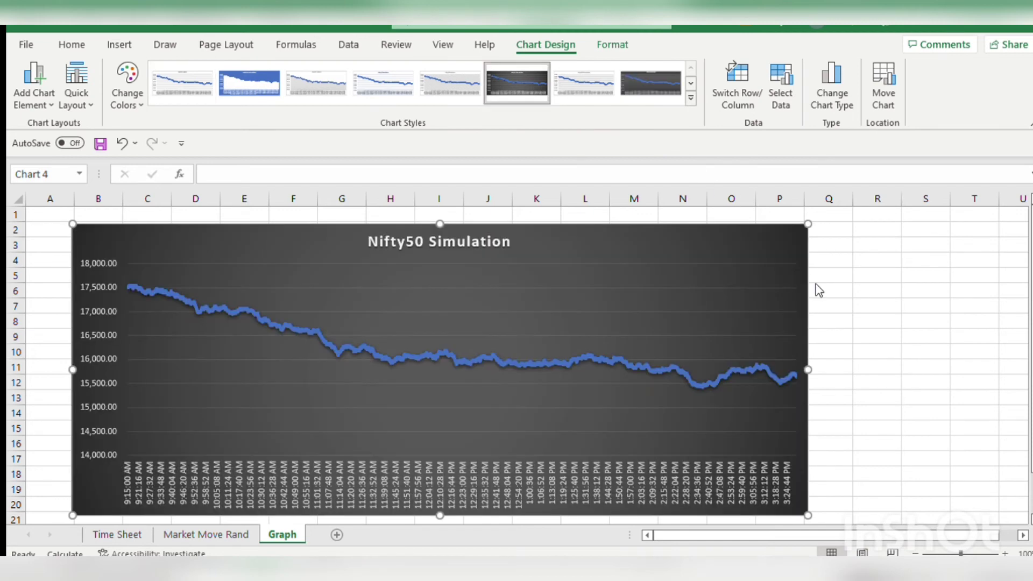
click(909, 363)
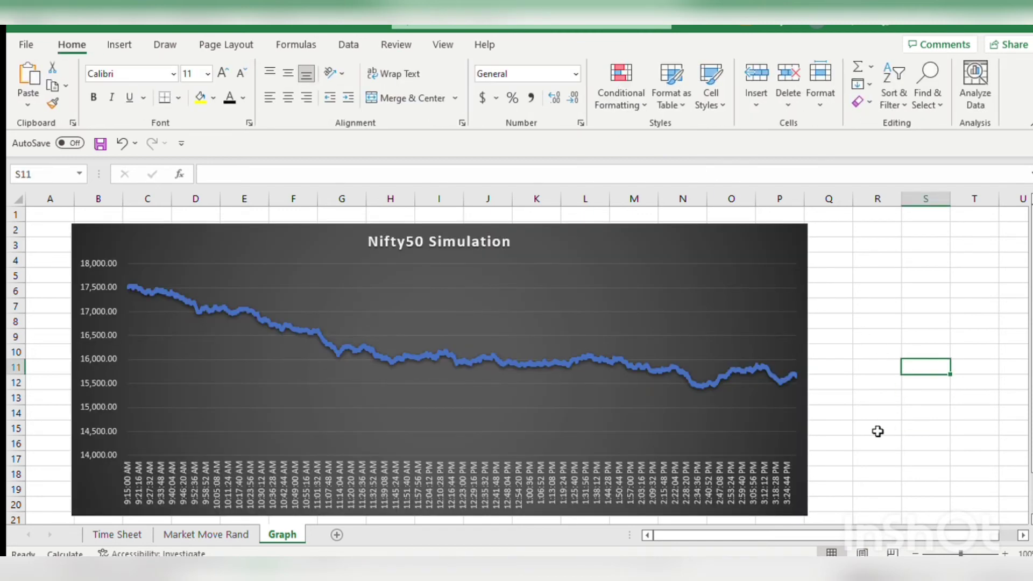
click(789, 269)
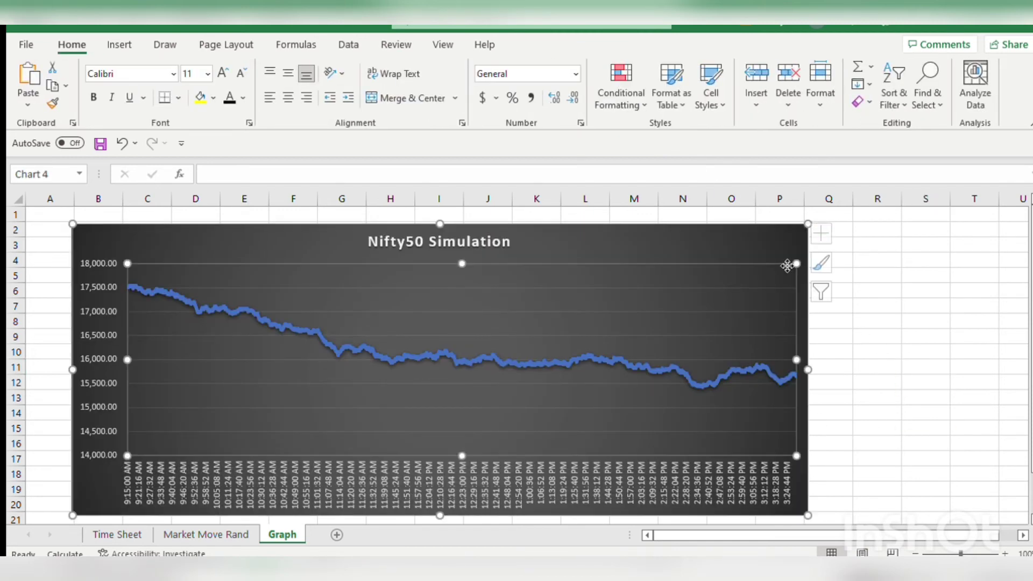
click(186, 521)
click(216, 533)
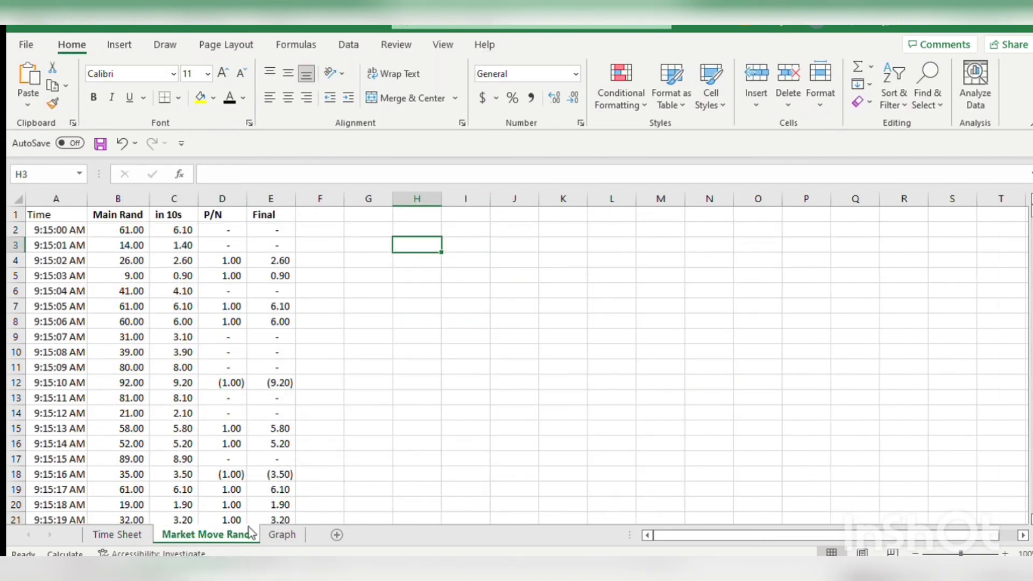
click(283, 534)
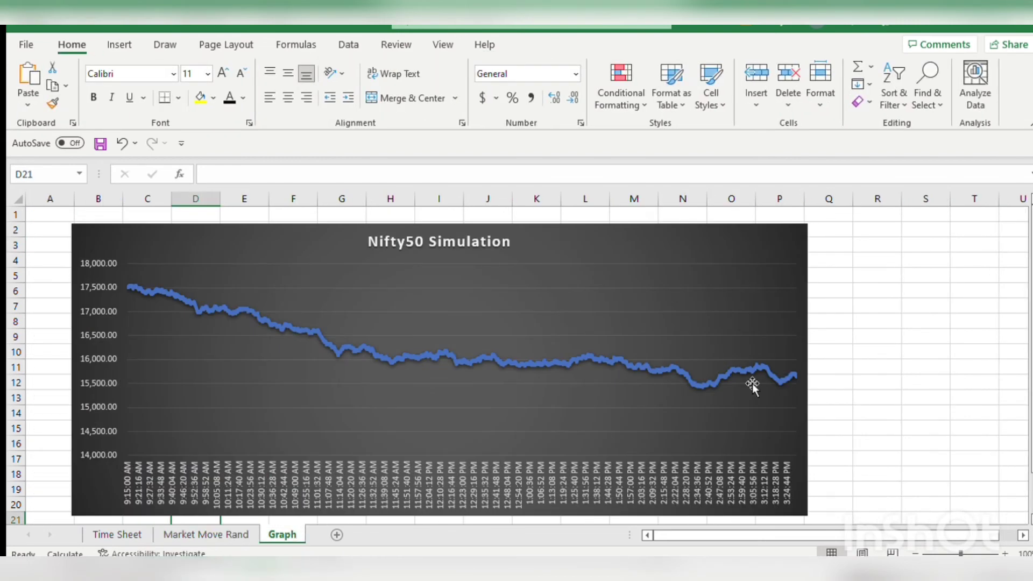
click(900, 318)
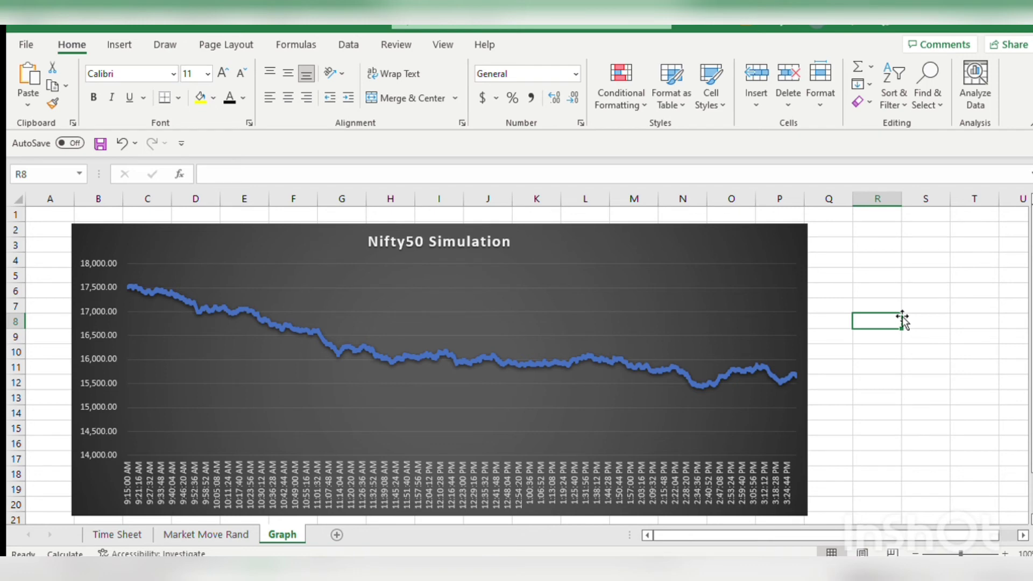
click(178, 533)
click(282, 534)
Recalculate the workbook from the Graph sheet to redraw the Nifty50 Simulation chart with new random values.
click(867, 278)
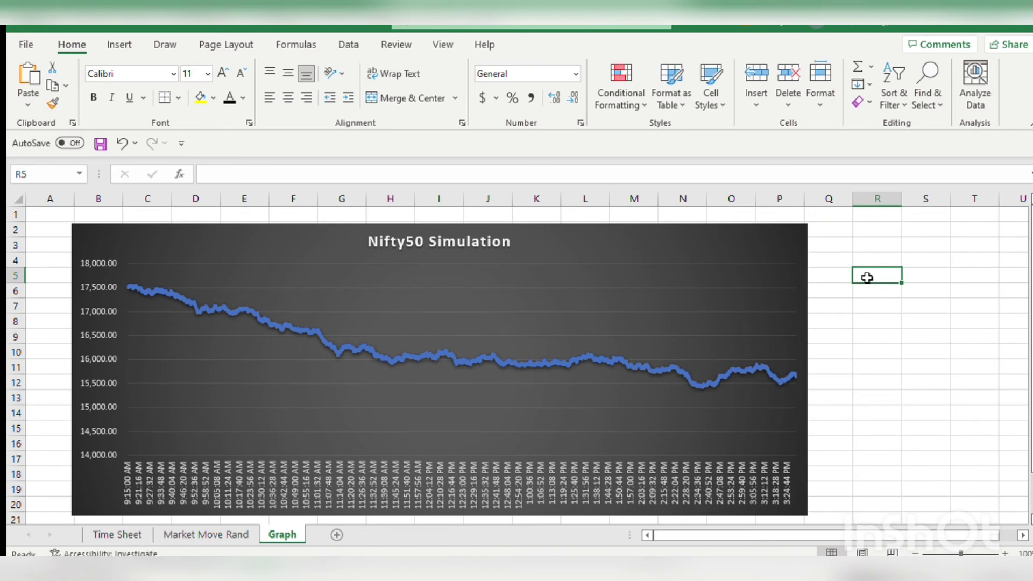
key(F9)
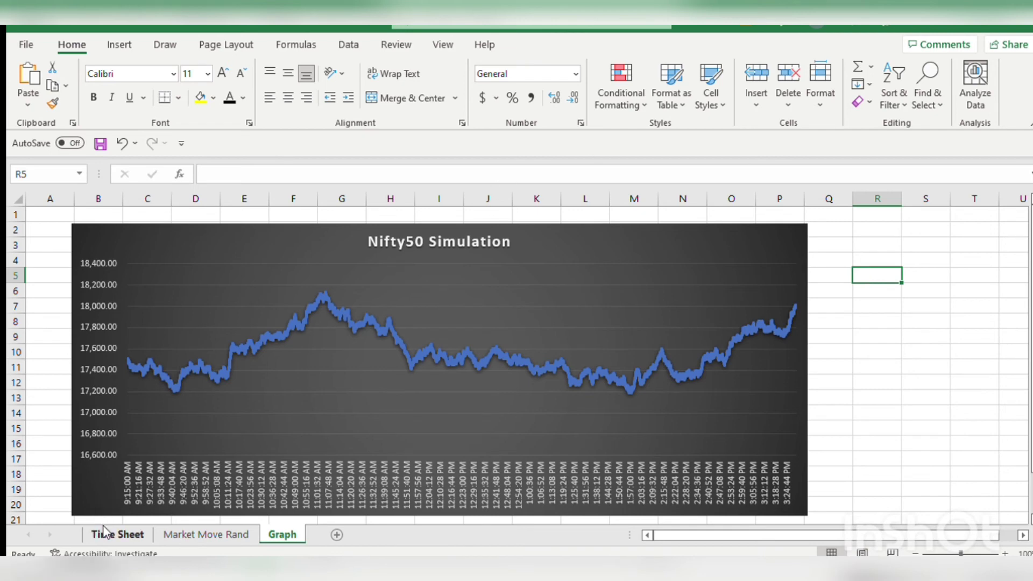
Recalculate the Market Move Rand sheet several times to regenerate its random price movements.
click(206, 535)
click(659, 327)
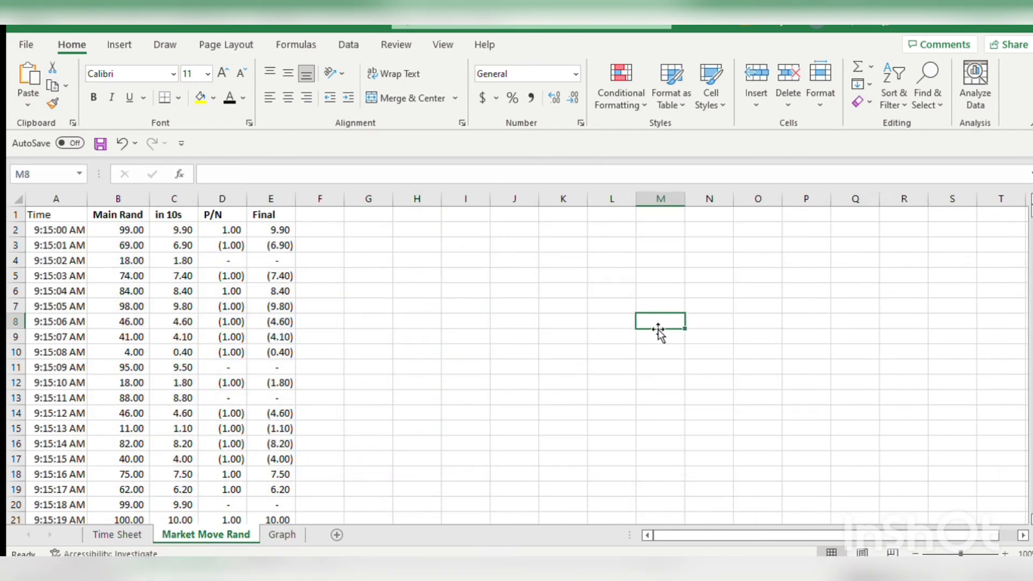
key(F9)
key(F9)
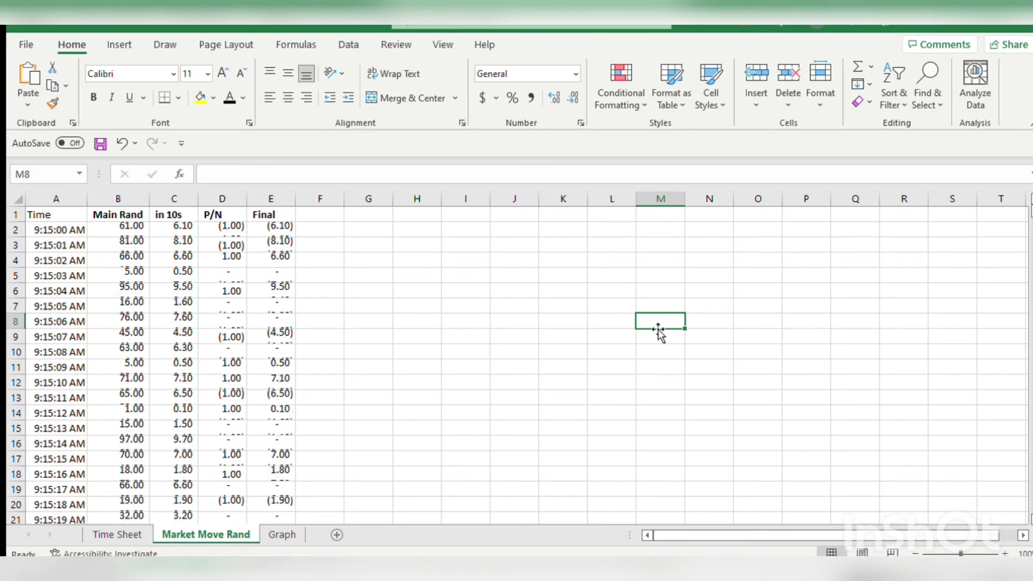
key(F9)
key(F9)
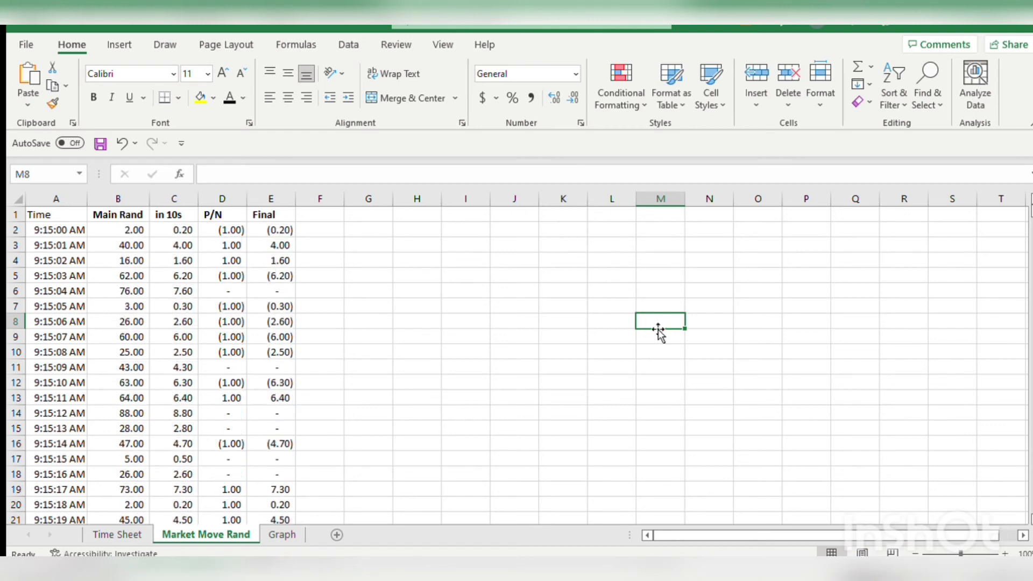
key(F9)
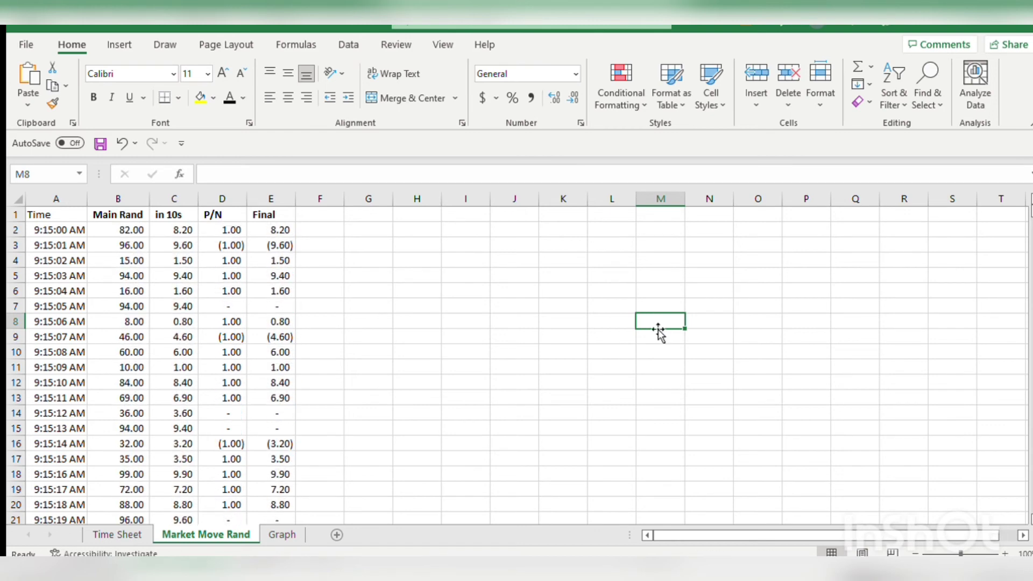
Return to the Graph sheet and recalculate repeatedly to produce different simulated Nifty50 trading days in the chart.
click(276, 533)
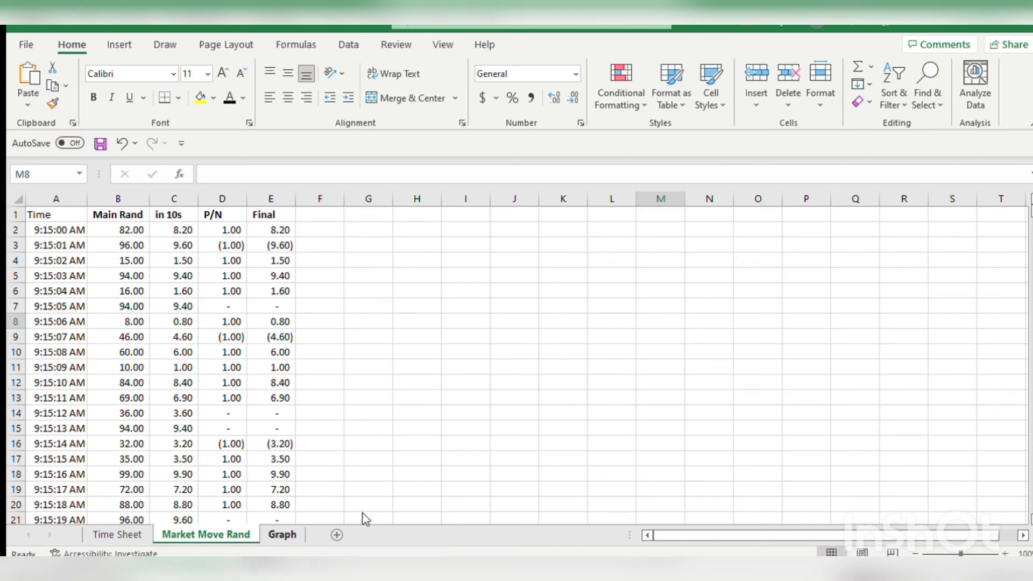
key(F9)
click(930, 333)
click(886, 285)
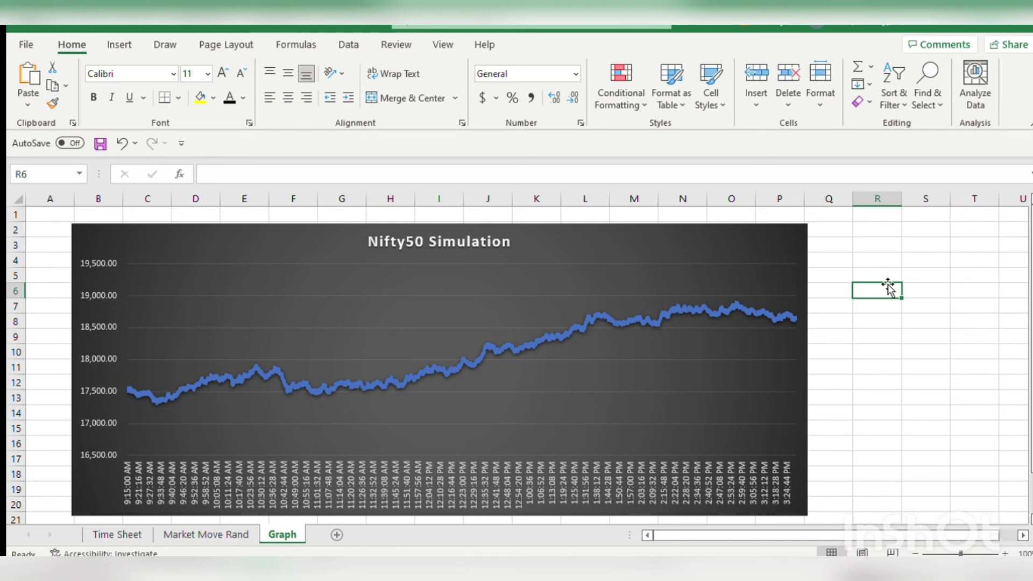
key(F9)
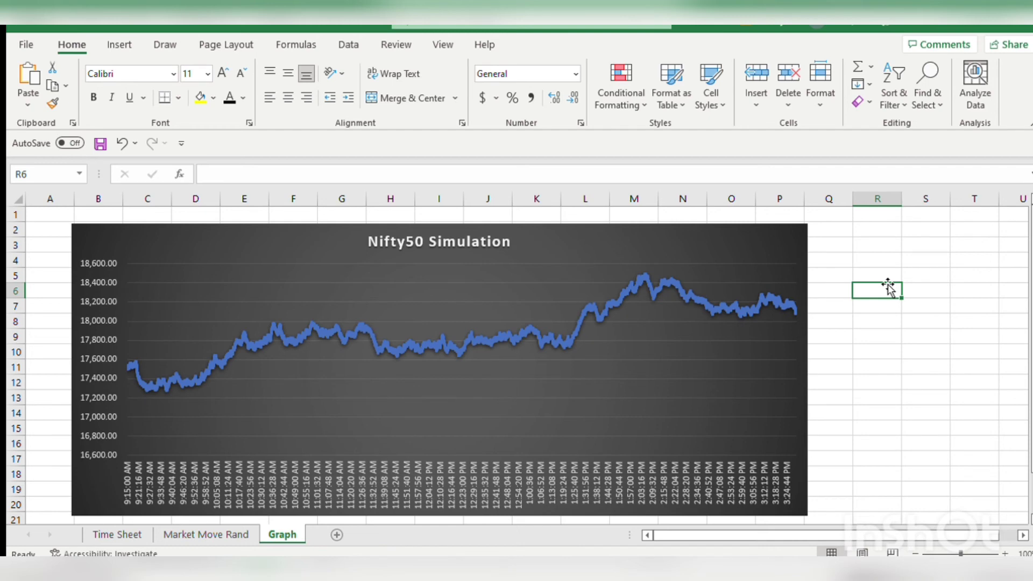
key(F9)
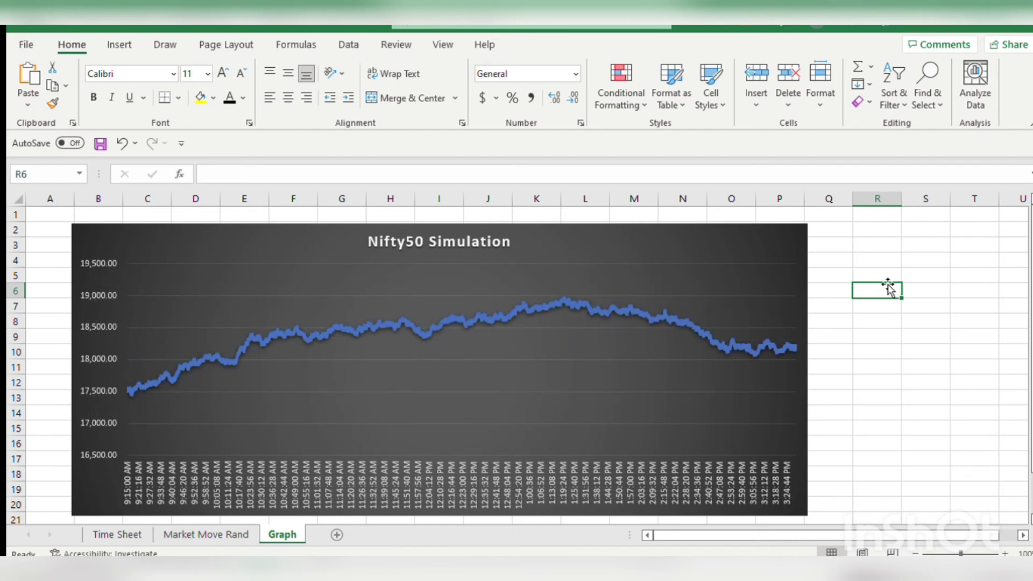
key(F9)
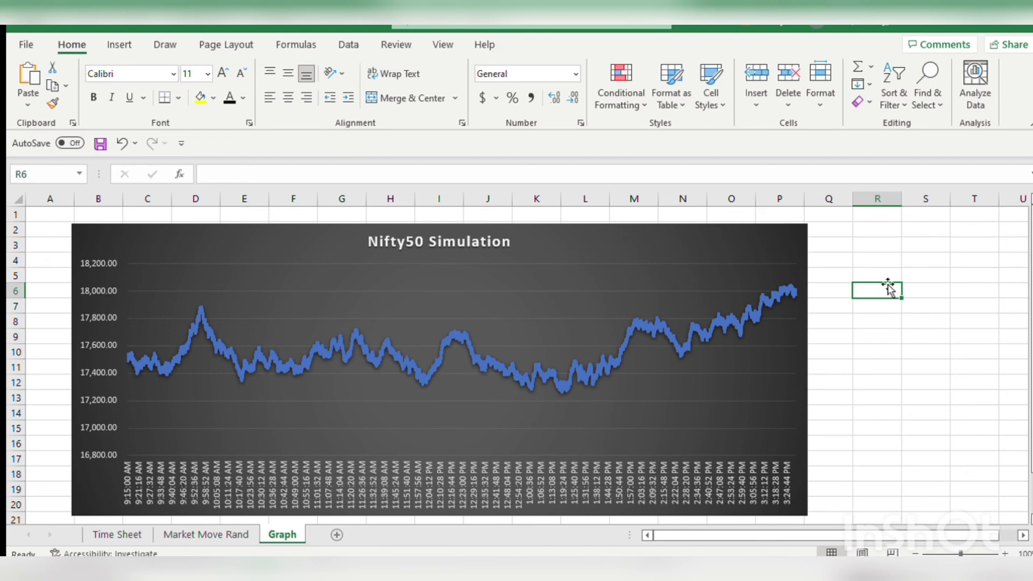
key(F9)
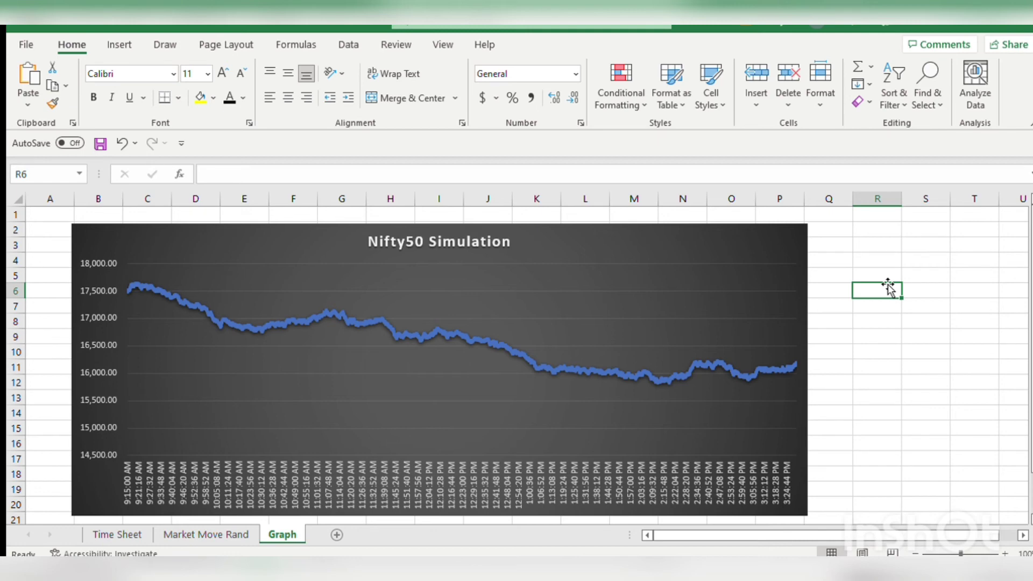
key(Down)
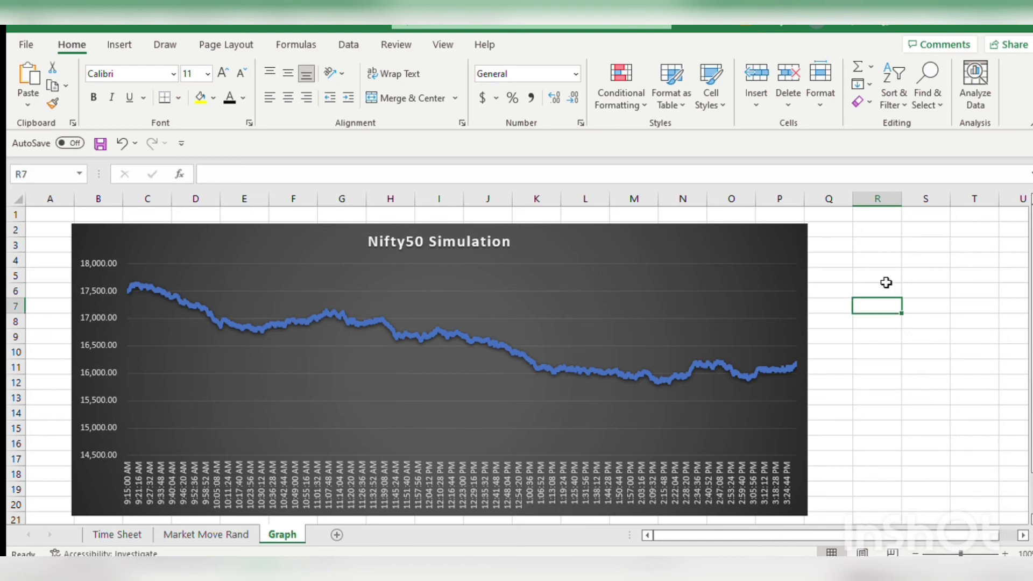
key(F9)
key(Down)
key(Up)
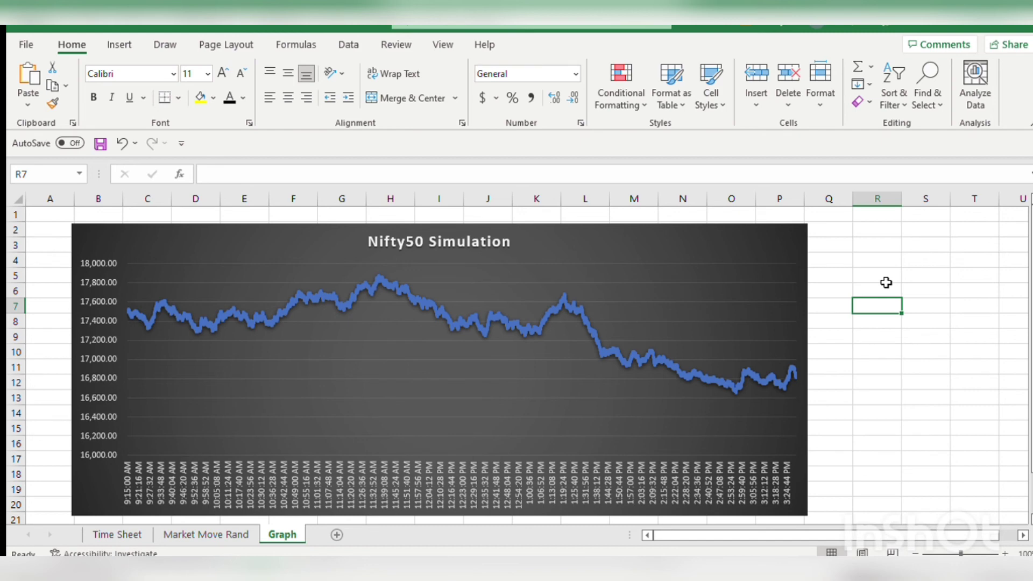
Note the first time window beside the chart by entering 9.15 in R7 and 10.3 in R8, and select both cells.
text(9.15)
key(Return)
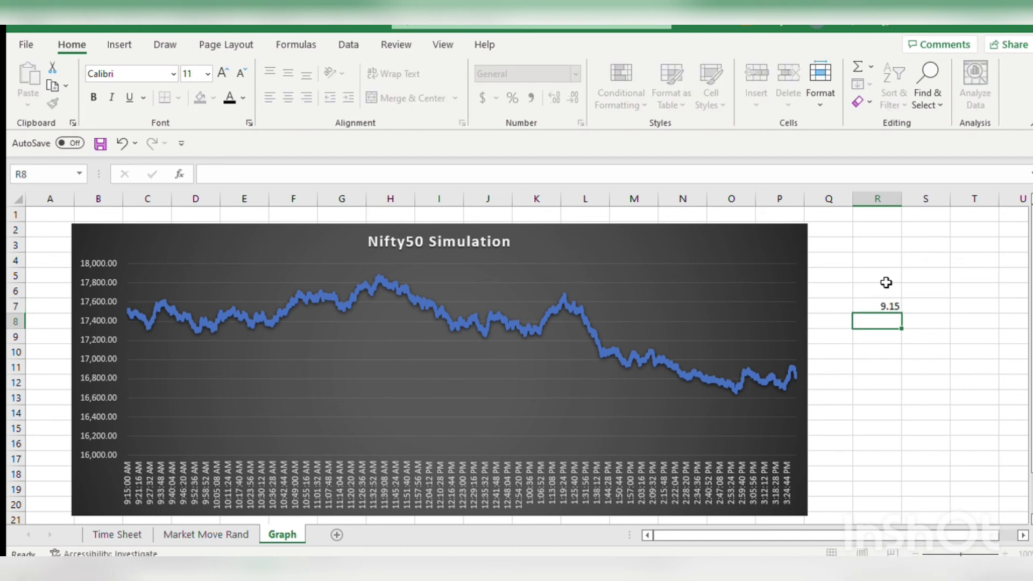
text(10.3)
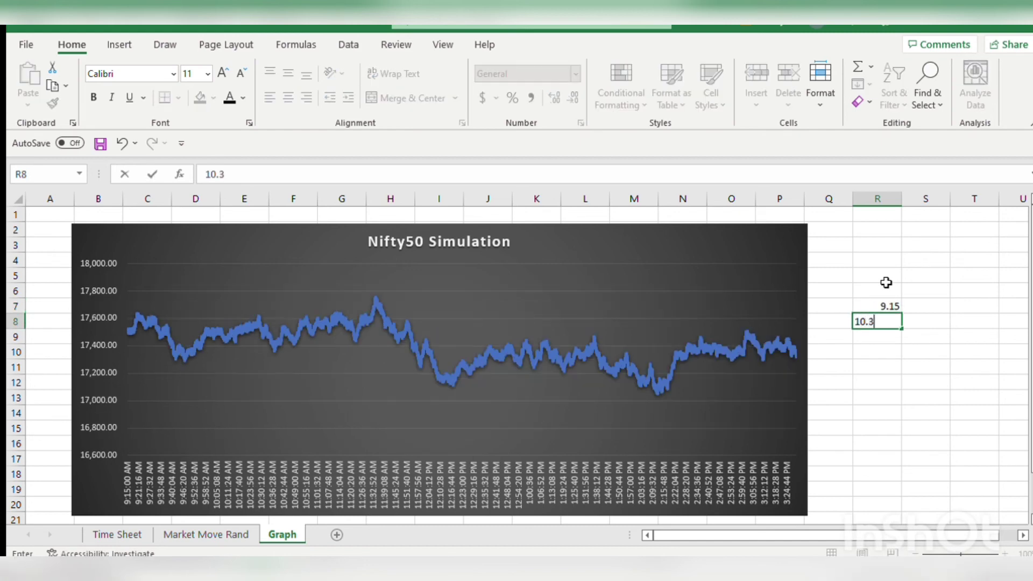
key(Return)
key(Up)
key(Up)
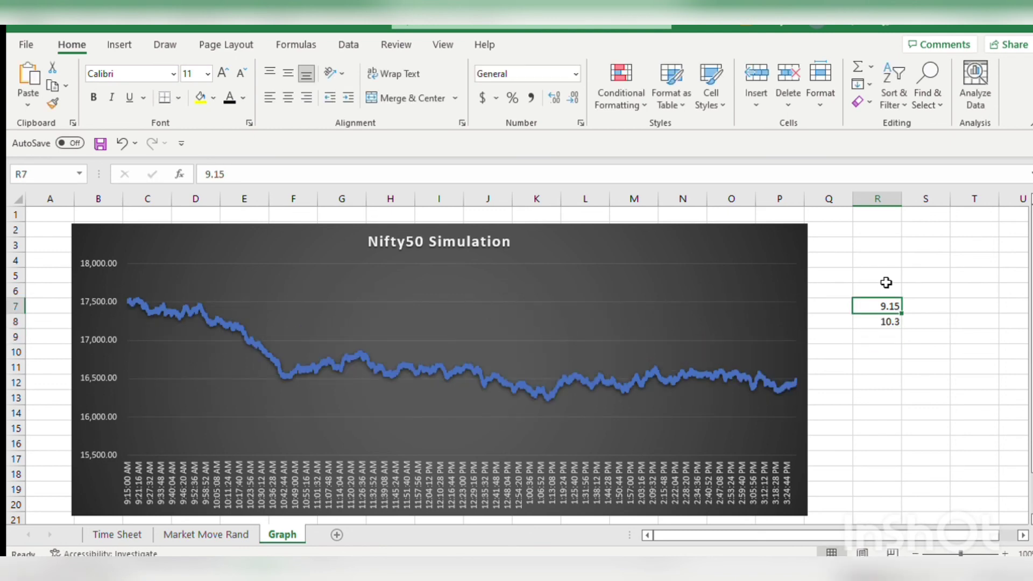
key(shift+Down)
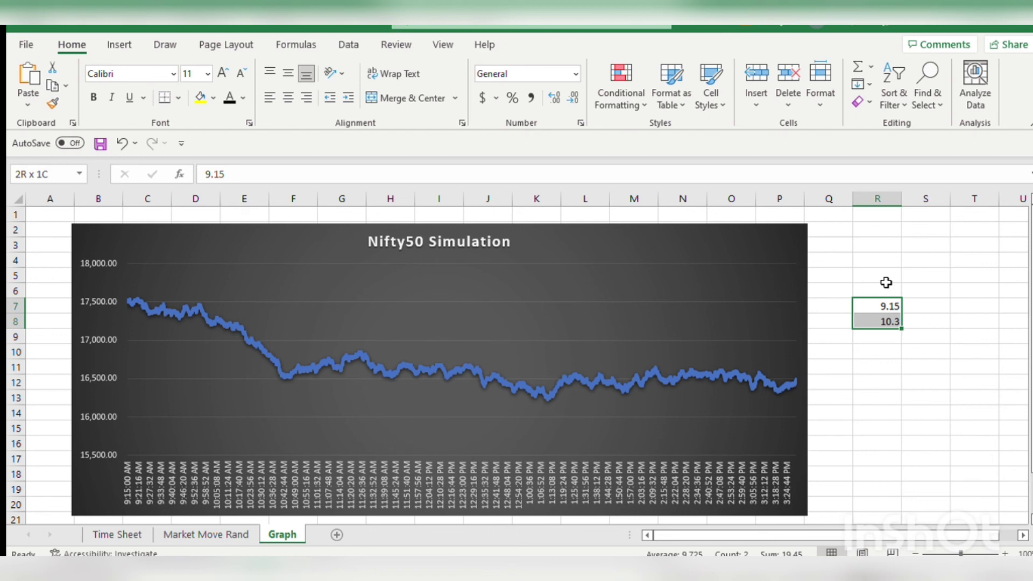
Note the second time window below the first by entering 10.30 in R9 and 1 in R10.
key(Down)
key(Down)
text(10.)
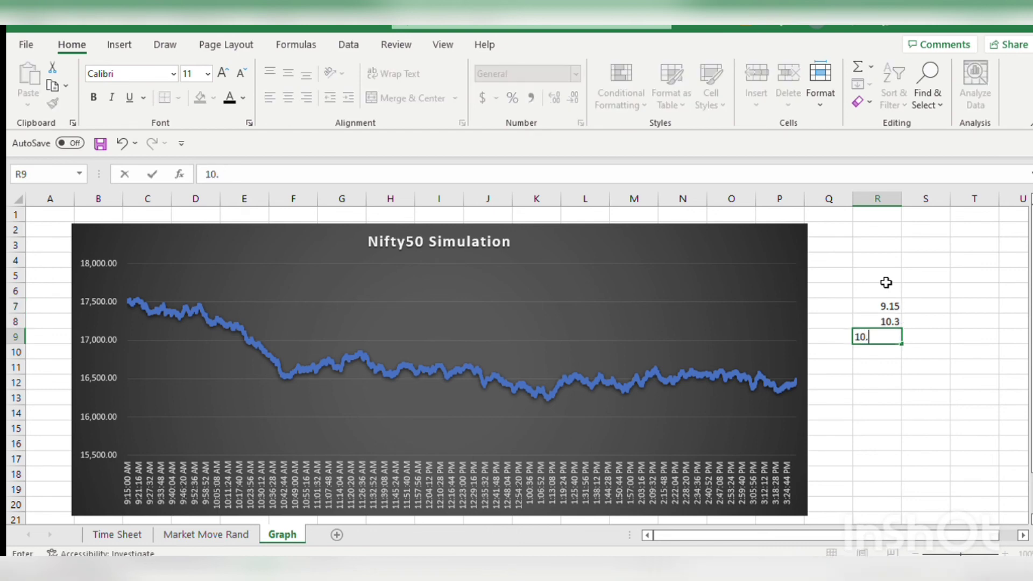
text(30)
key(Return)
text(1)
key(Return)
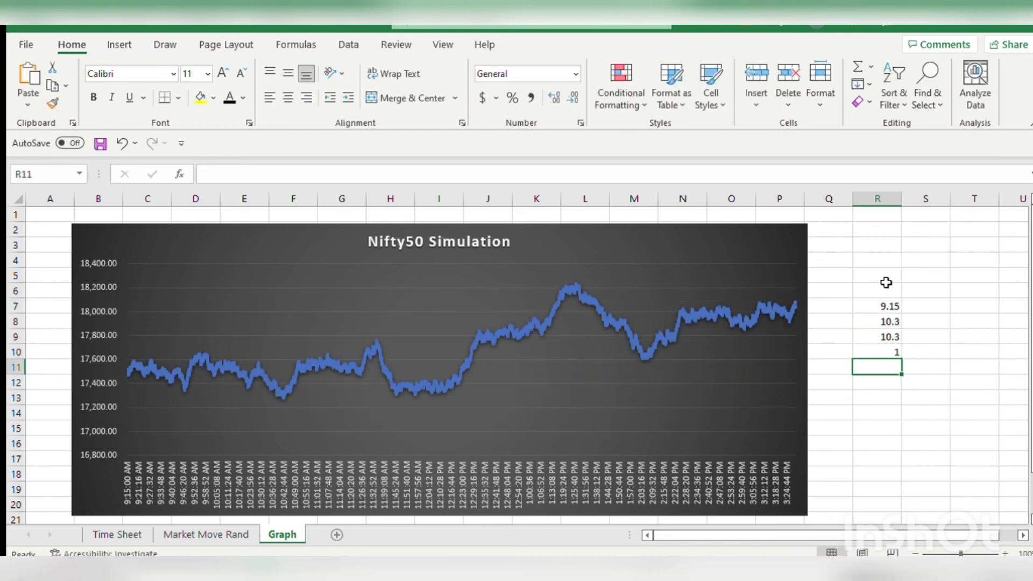
Recalculate the simulation and highlight the blank cells S7:S8 and S9:S10 beside the first two time windows.
key(F9)
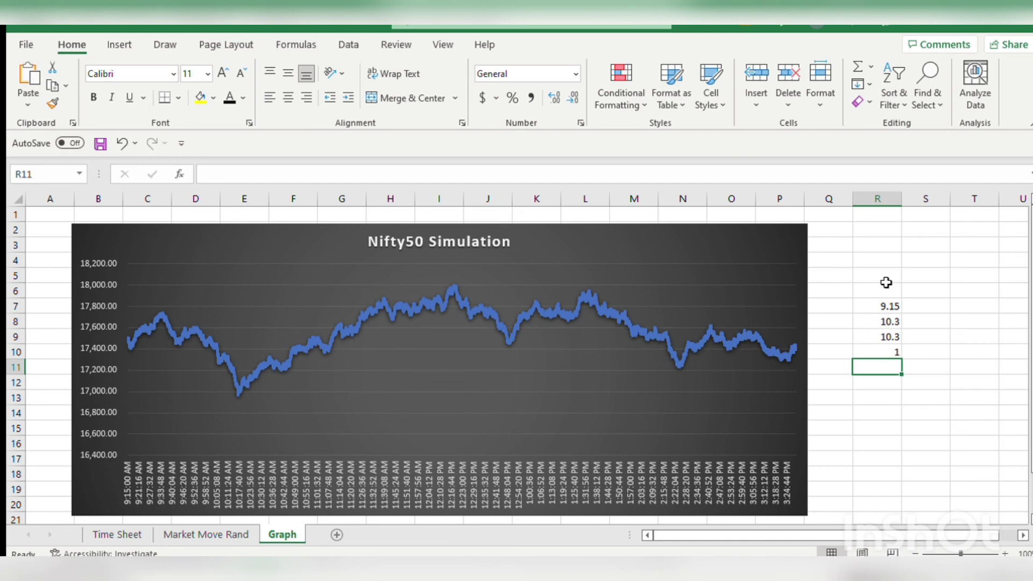
key(Up)
key(Up)
key(Up)
key(Up)
key(Right)
key(shift+Down)
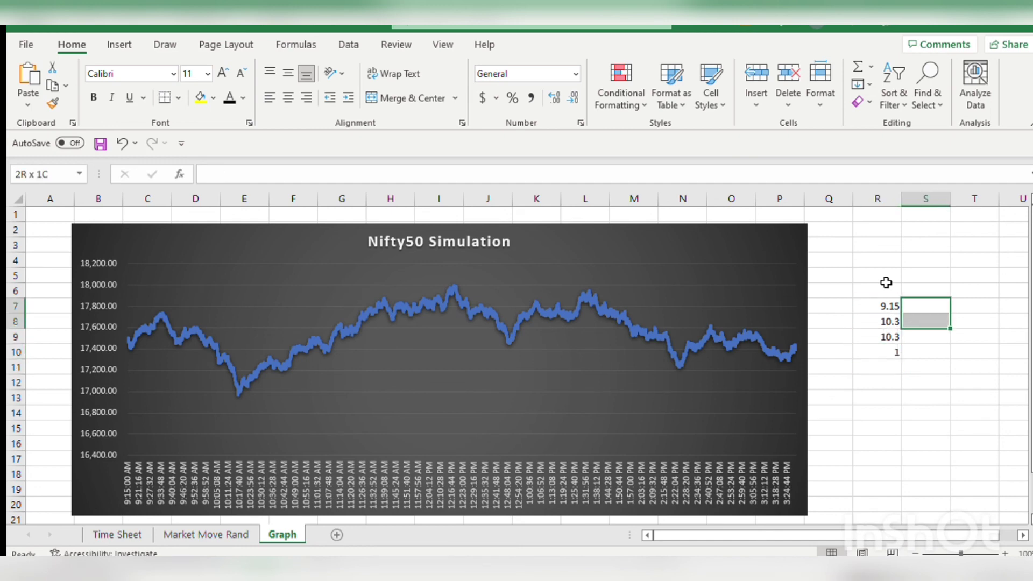
key(Down)
key(Down)
key(shift+Down)
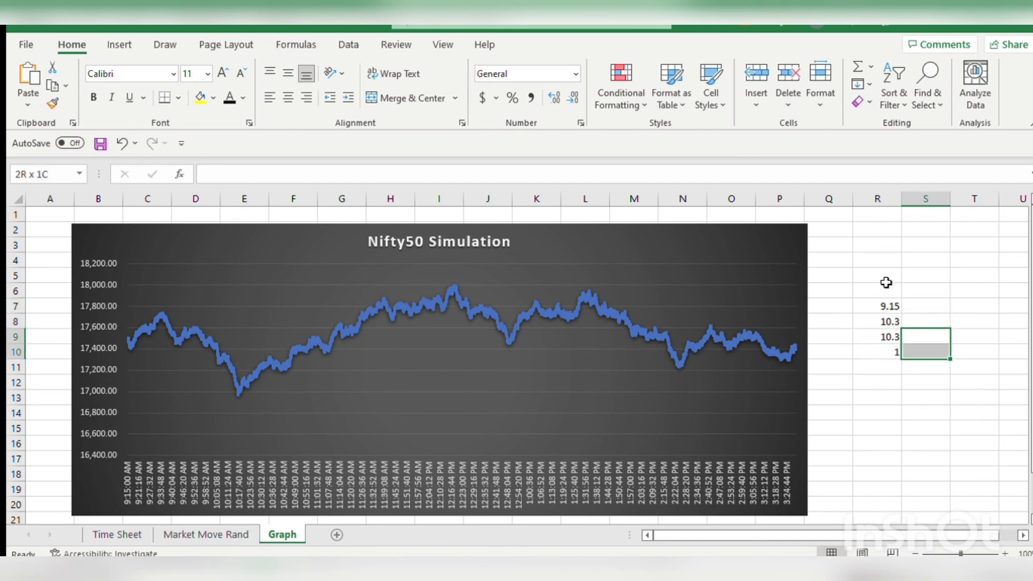
Note the third time window by entering 1 in R11 and 3 in R12, highlight S11:S12, and recalculate the chart.
key(Left)
key(Down)
text(1)
key(Return)
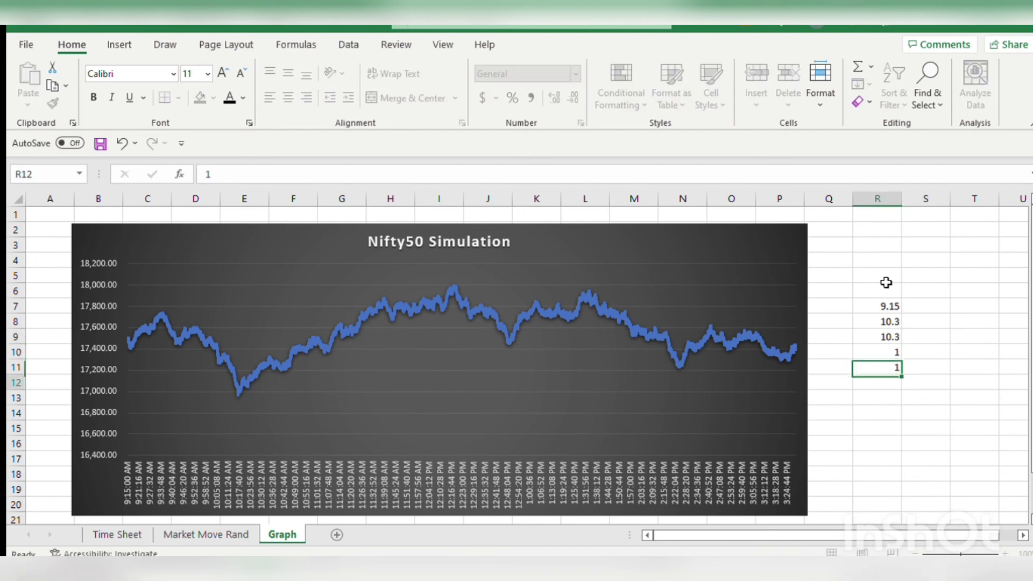
text(3)
key(Up)
key(Right)
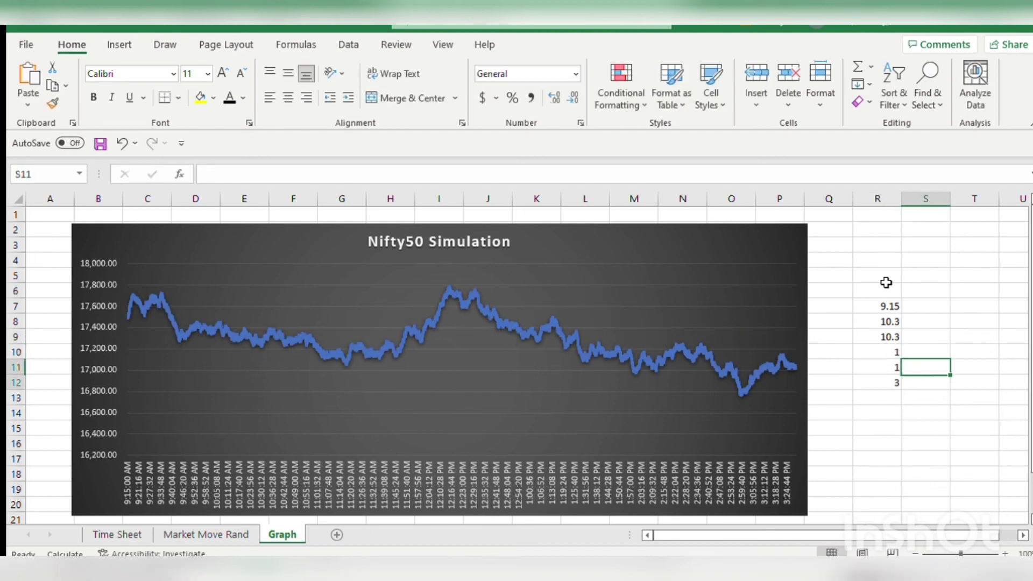
key(shift+Down)
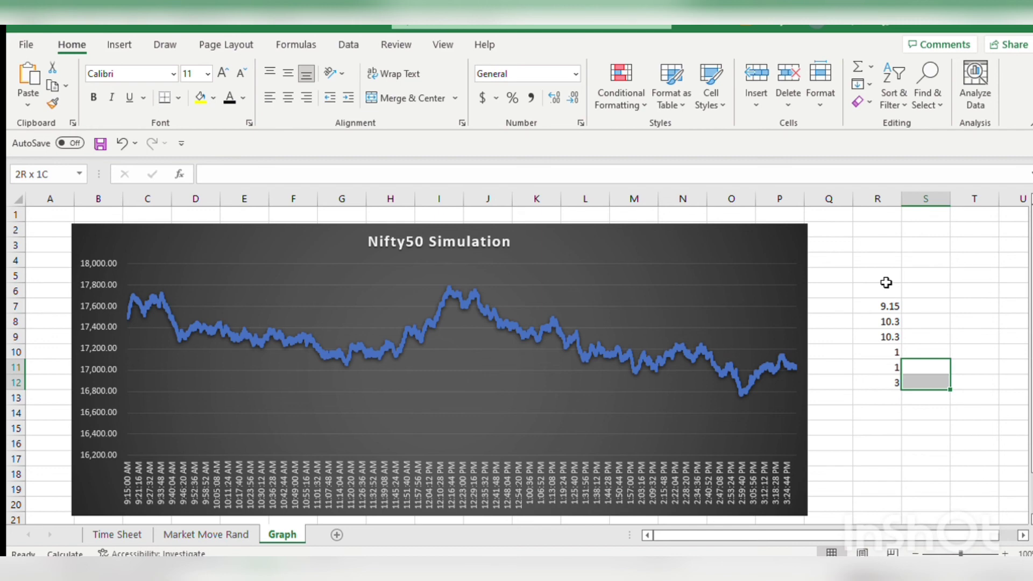
key(F9)
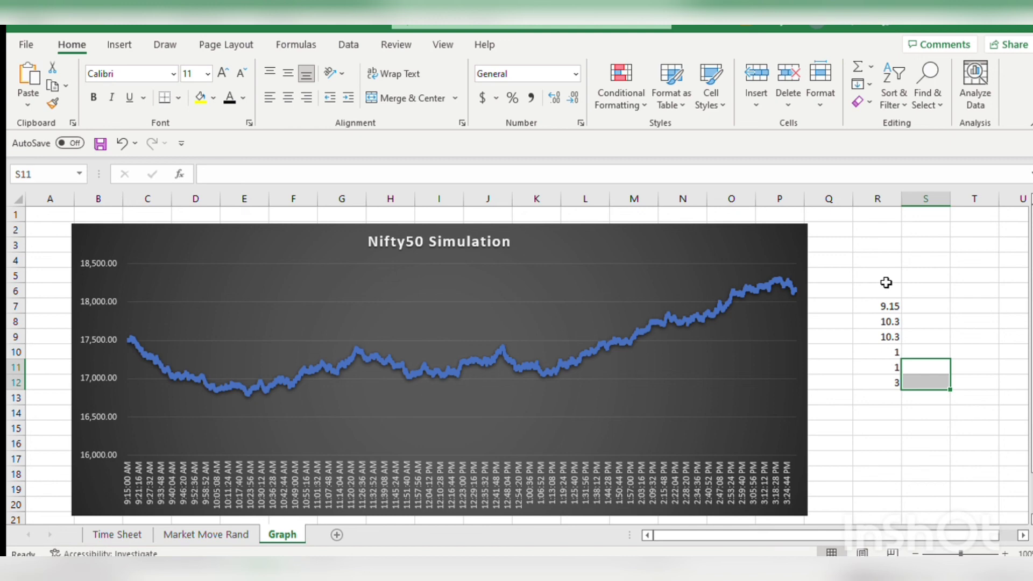
Clear the time window notes in R7:R12 beside the chart.
key(Left)
key(Down)
key(ctrl+Up)
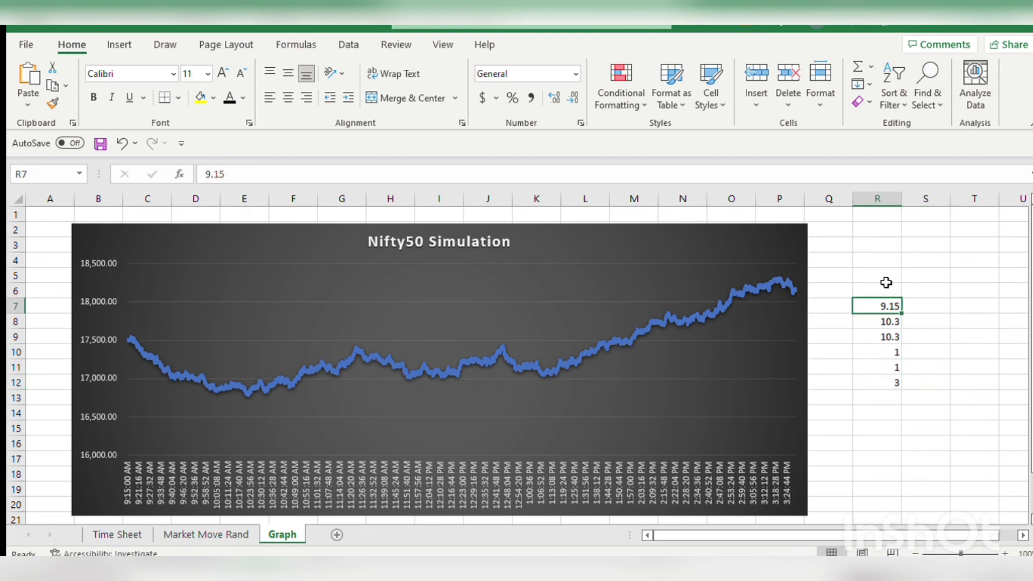
key(ctrl+Up)
key(Down)
key(Down)
key(Down)
key(Down)
key(Down)
key(Down)
key(shift+Down)
key(shift+Down)
key(shift+Down)
key(shift+Down)
key(shift+Down)
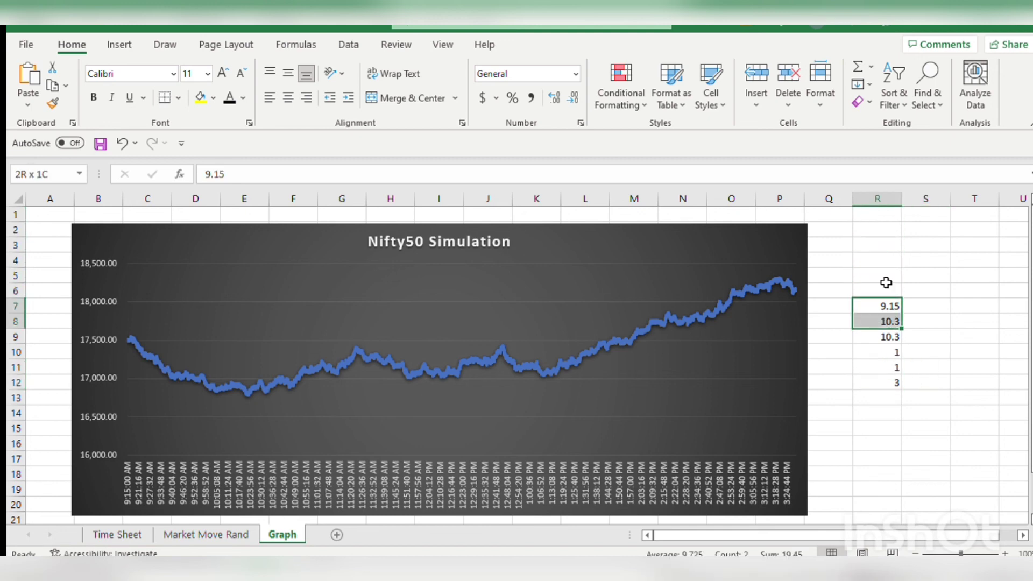
key(Delete)
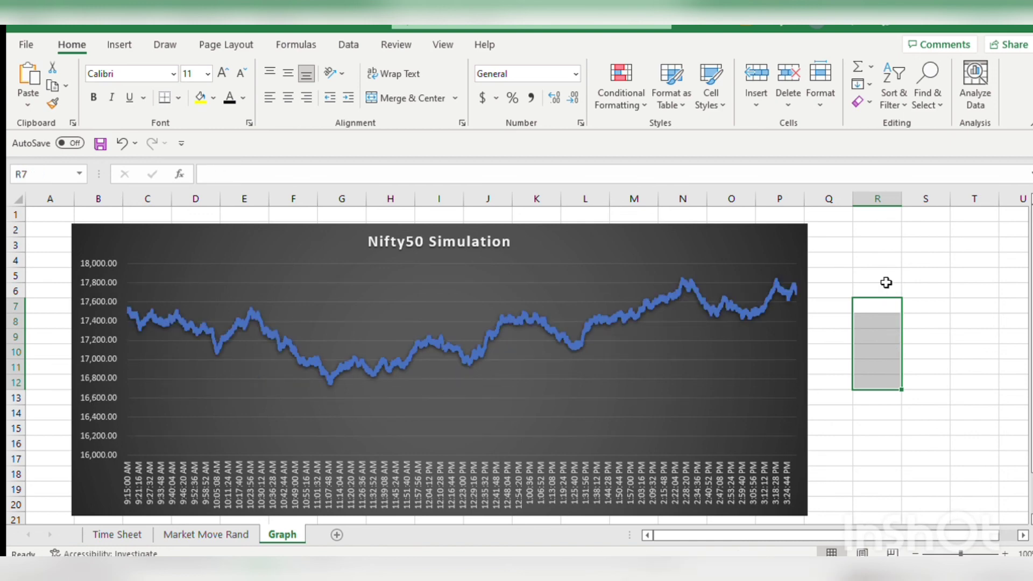
key(Down)
key(Up)
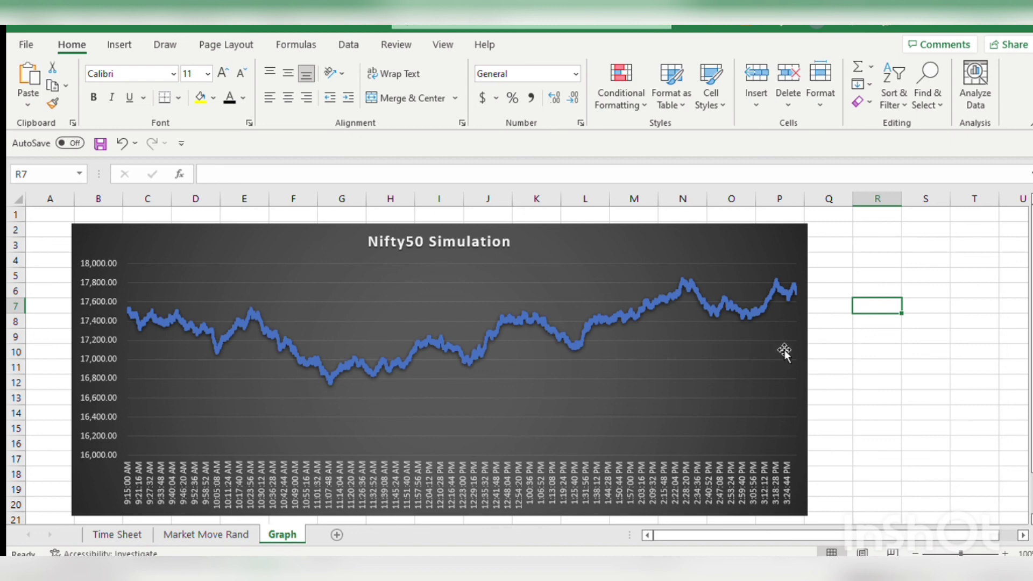
click(850, 357)
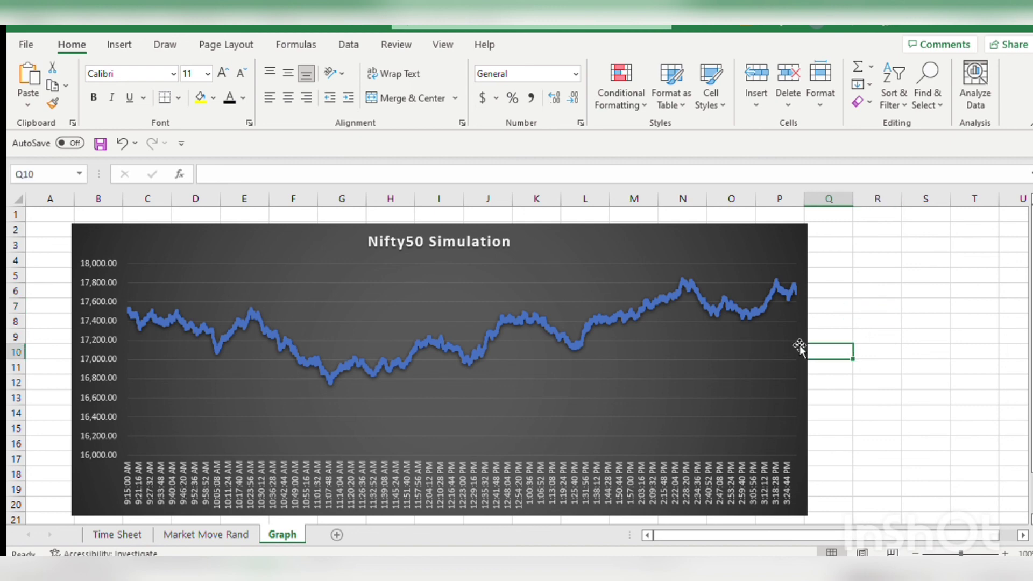